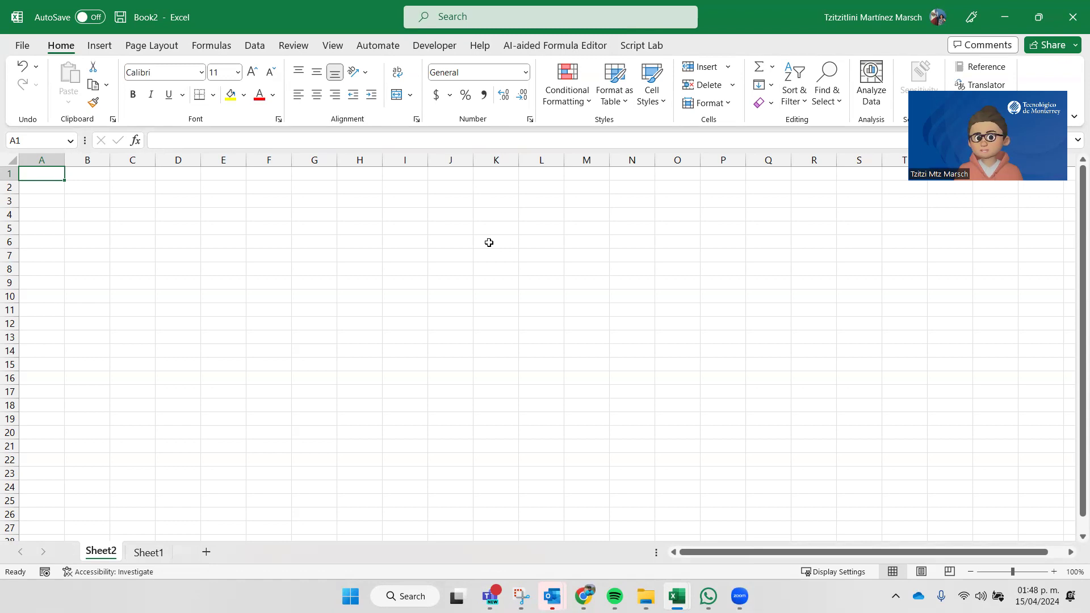
Enter the label A in cell A1 and the number 34 in cell B1
type("=")
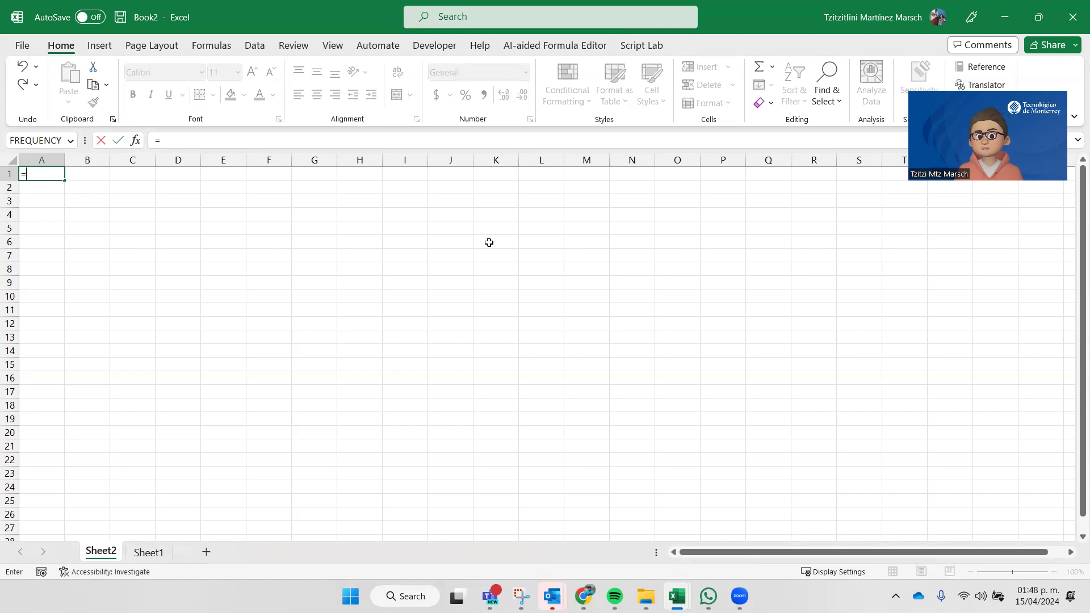
key("BackSpace")
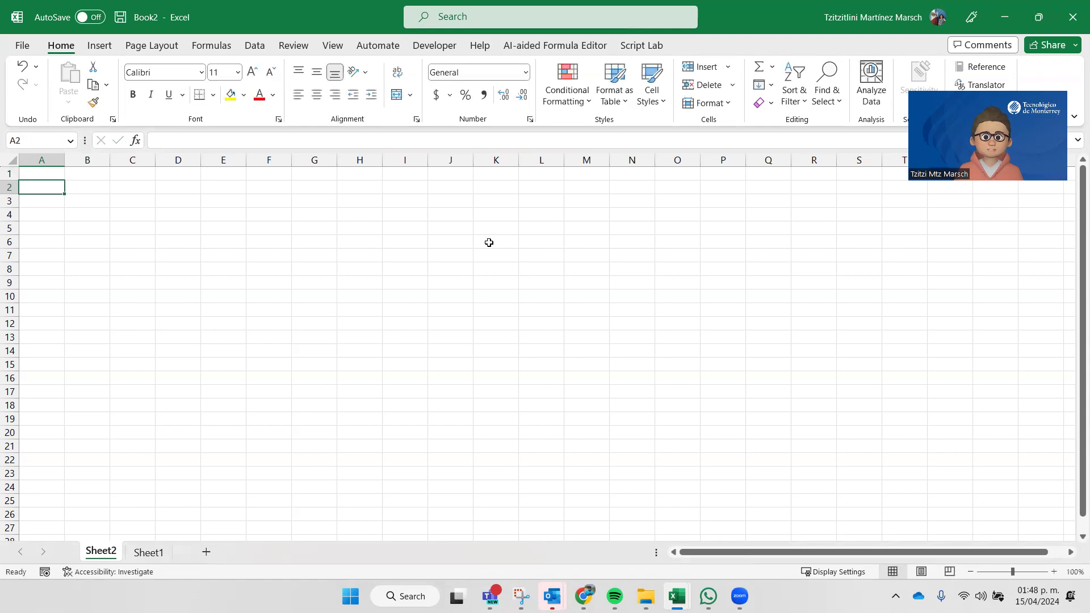
type("A")
key("Tab")
type("34")
key("Return")
key("Down")
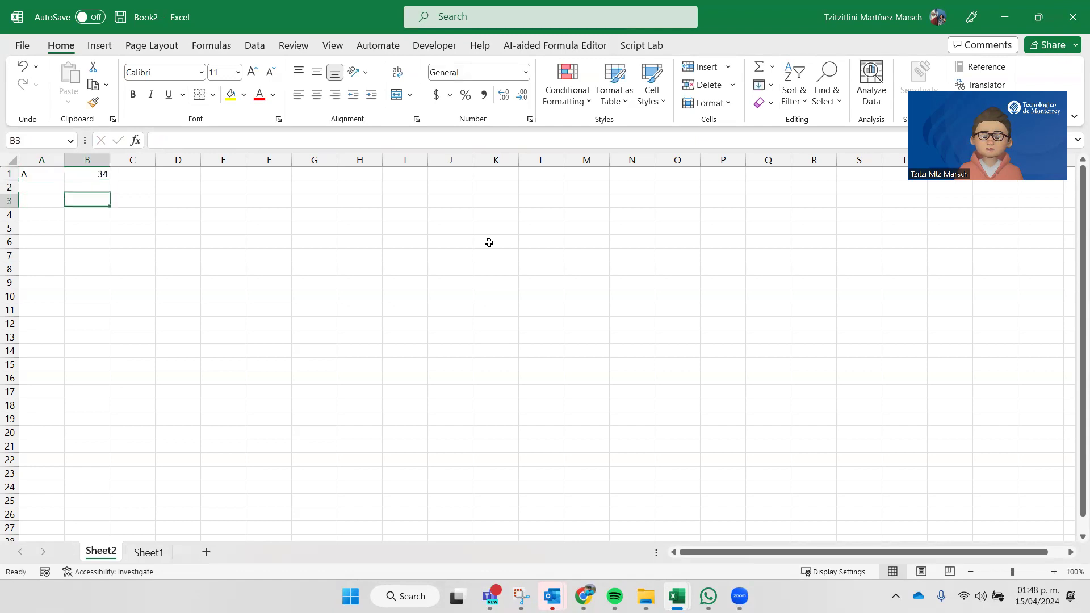
Enter the label B in cell A2 and the number 56 in cell B2
key("Left")
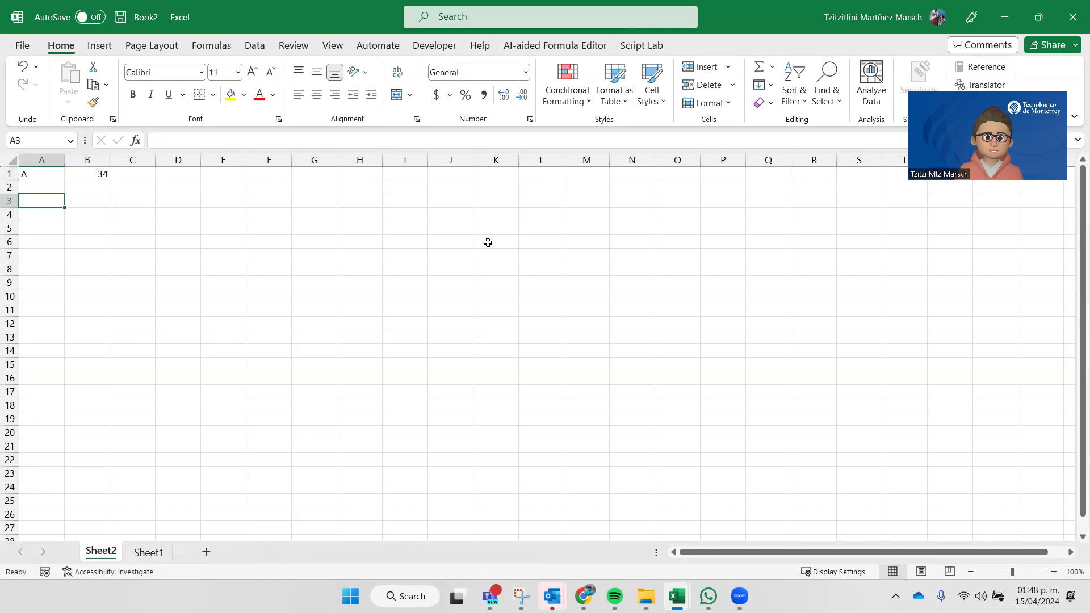
key("Up")
type("B")
key("Tab")
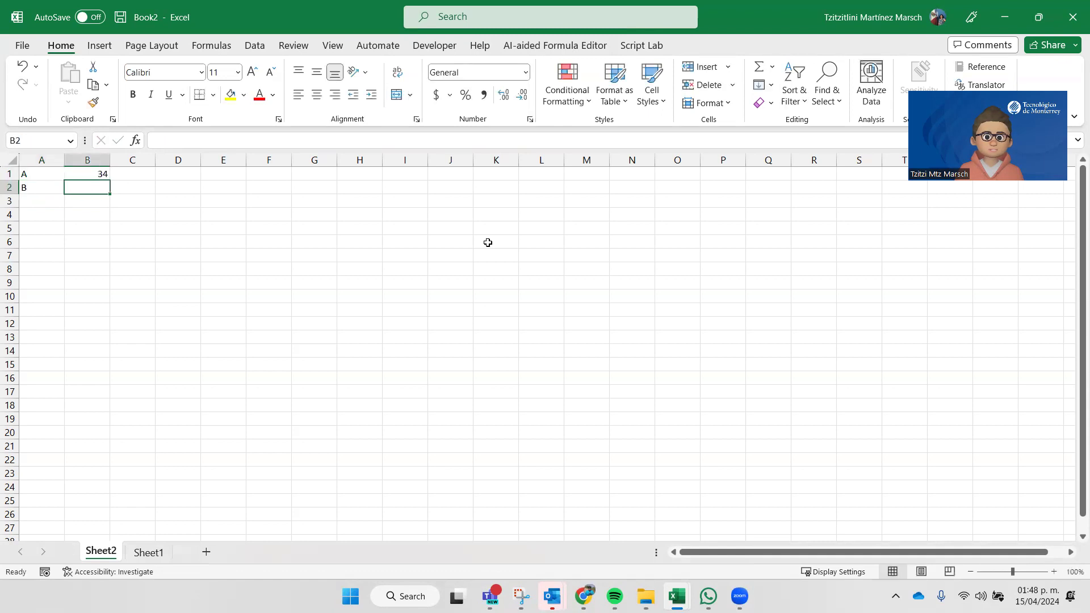
type("56")
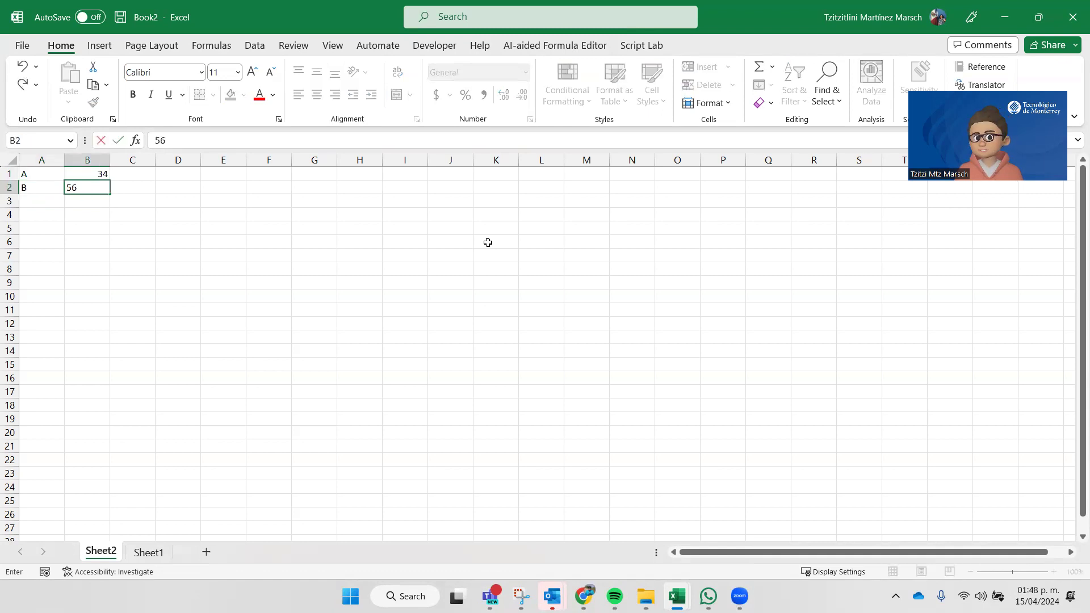
key("Return")
List the arithmetic operators +, - and * in cells B4, B5 and B6
key("Down")
type("=")
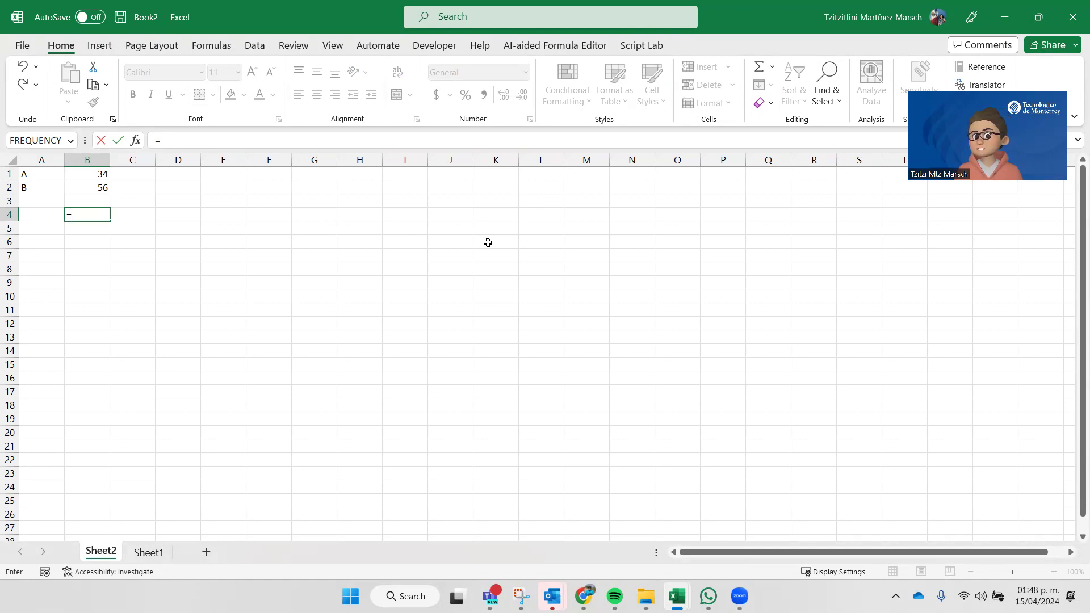
key("Escape")
type("+")
key("Return")
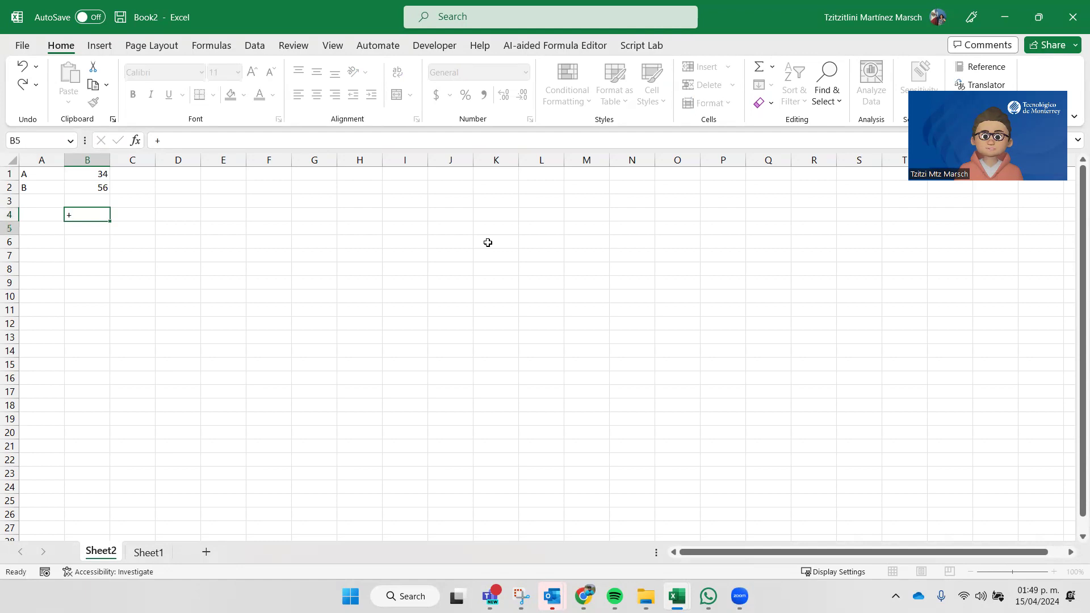
type("-")
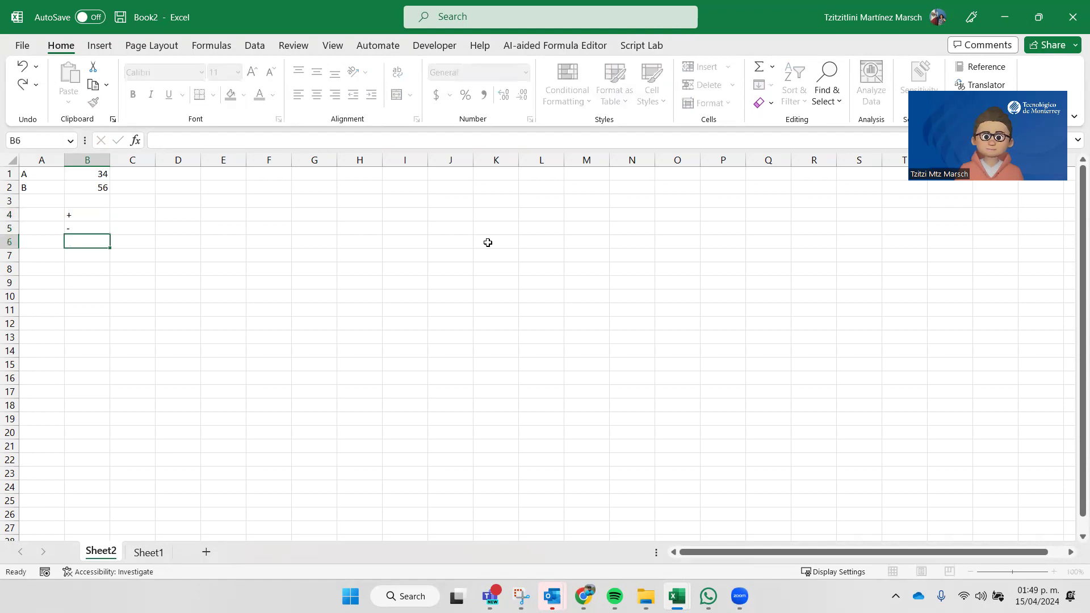
key("Return")
type("*")
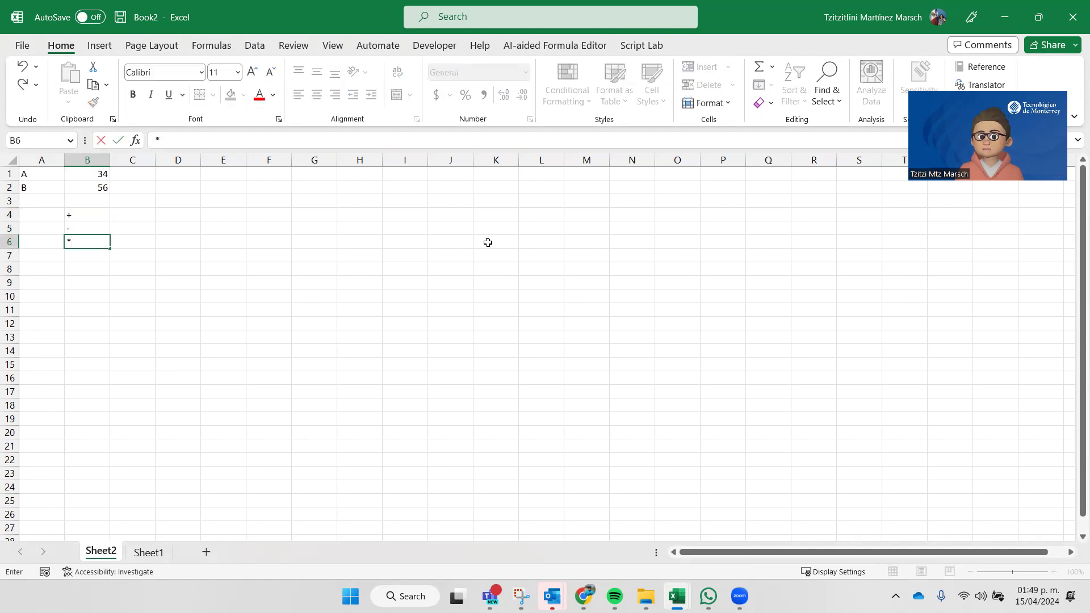
key("Return")
Enter the division operator / as text in cell B7
key("alt")
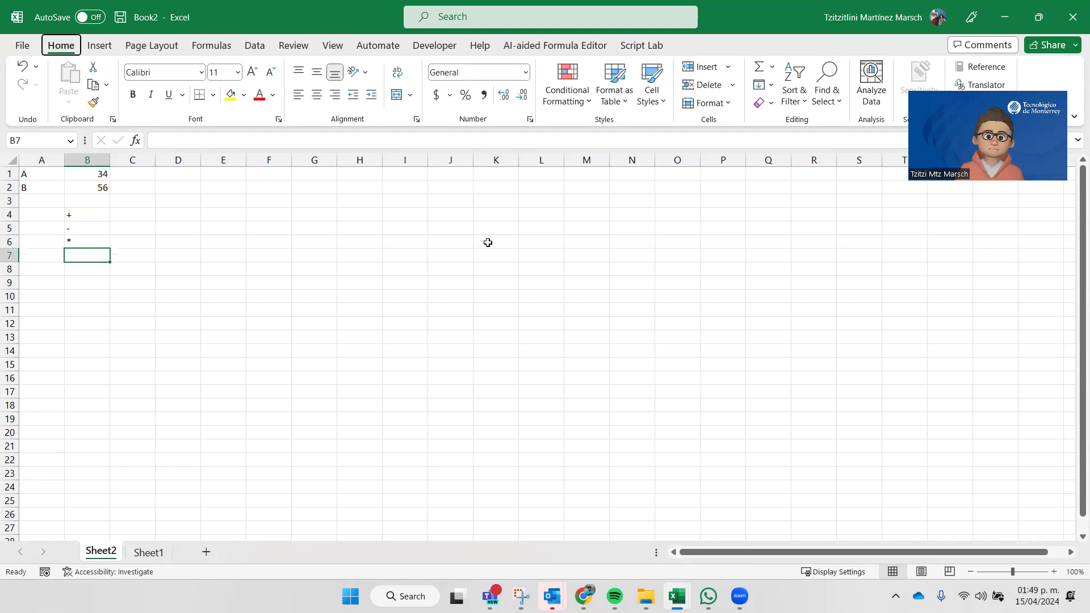
left_click(487, 242)
left_click(95, 255)
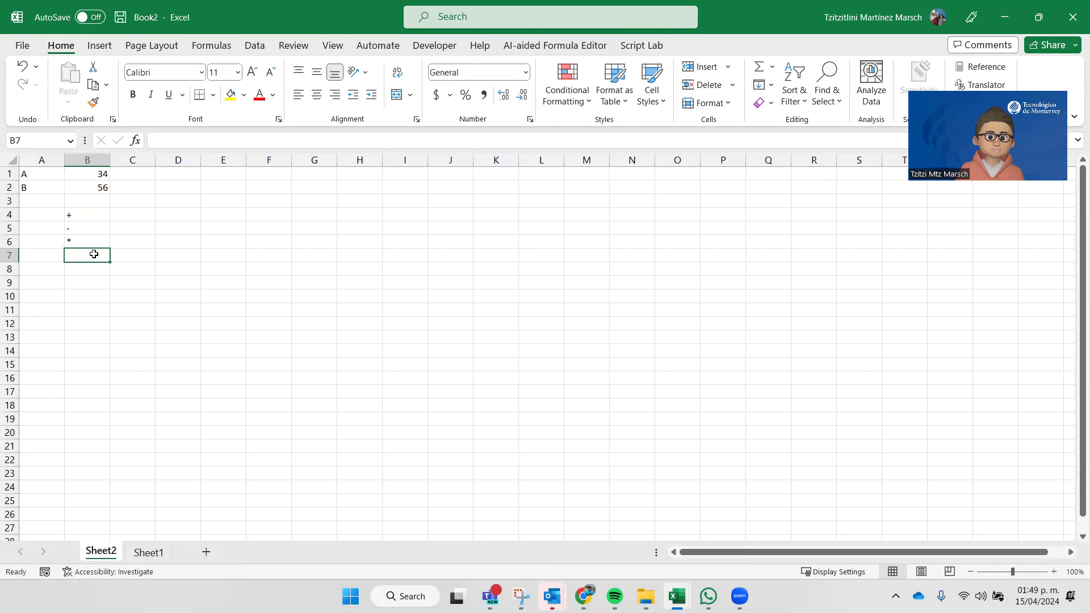
left_click(170, 142)
type("/")
key("Return")
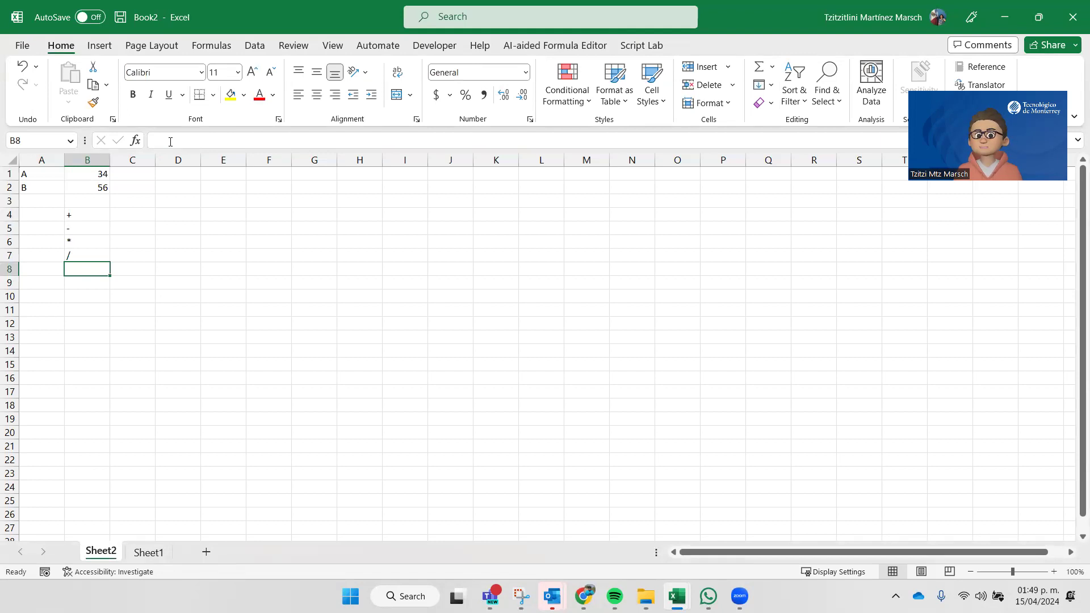
Clear the four operator symbols from cells B4 through B7
key("Up")
key("Up")
key("Up")
key("Up")
key("Up")
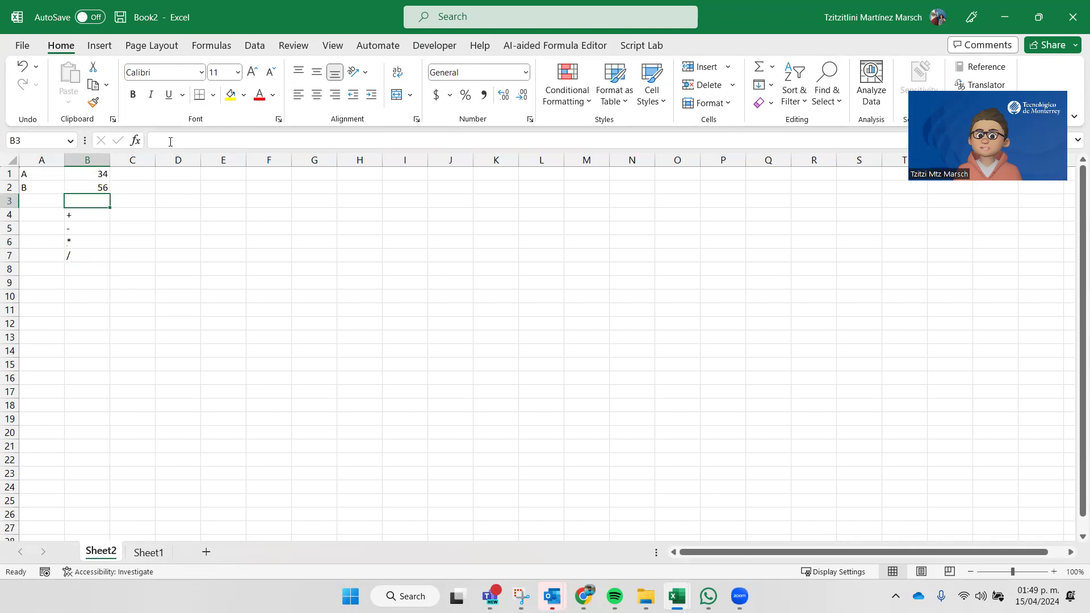
key("Down")
key("Delete")
key("Down")
key("Delete")
key("Down")
key("Delete")
key("Down")
key("Delete")
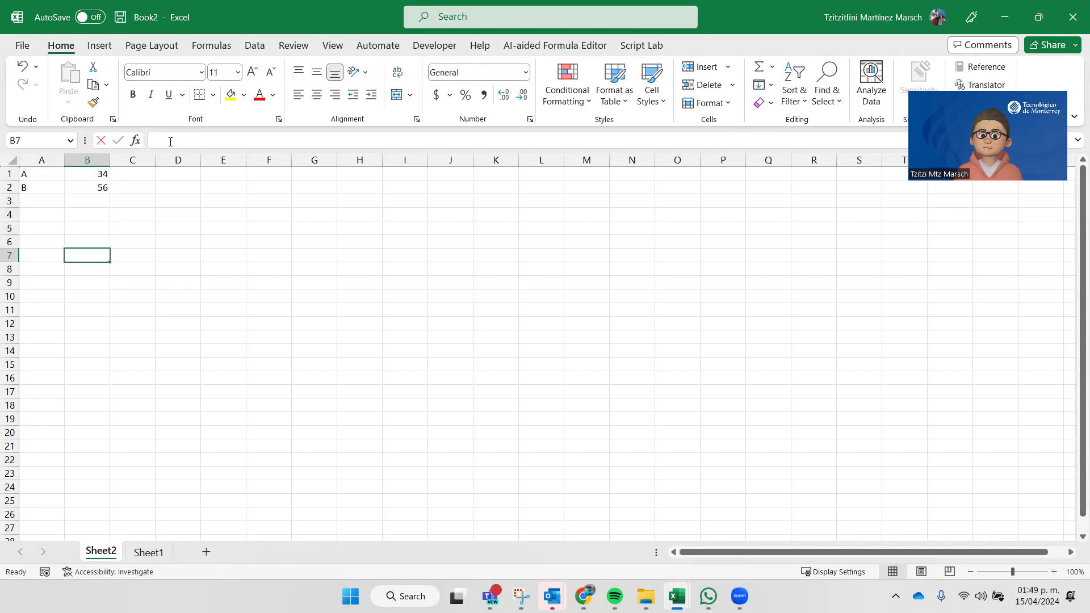
Begin a SUM formula in cell B7 using the suggested function
type("=")
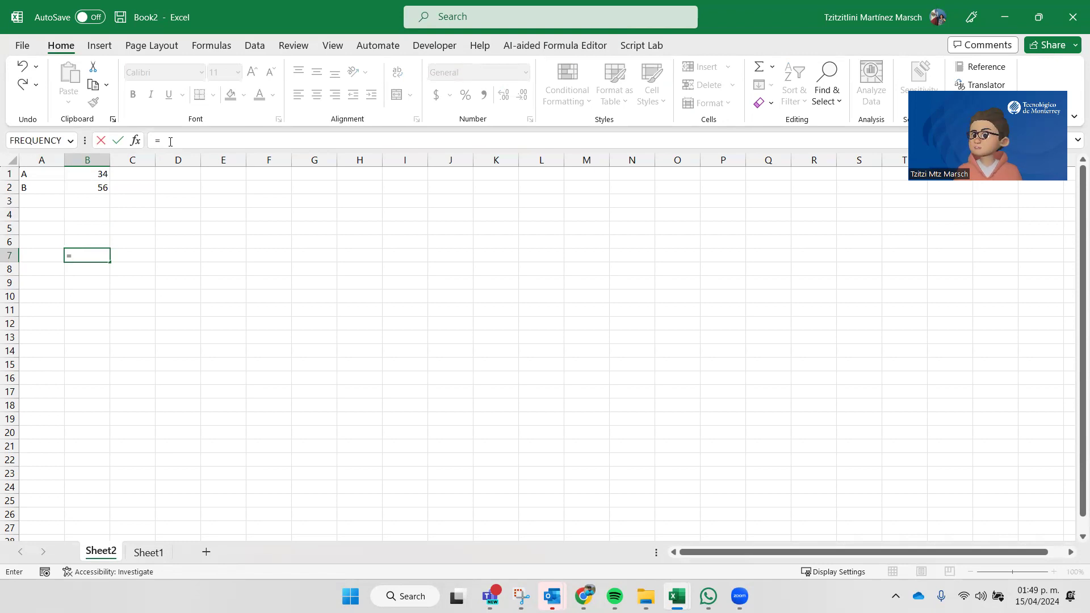
type("su")
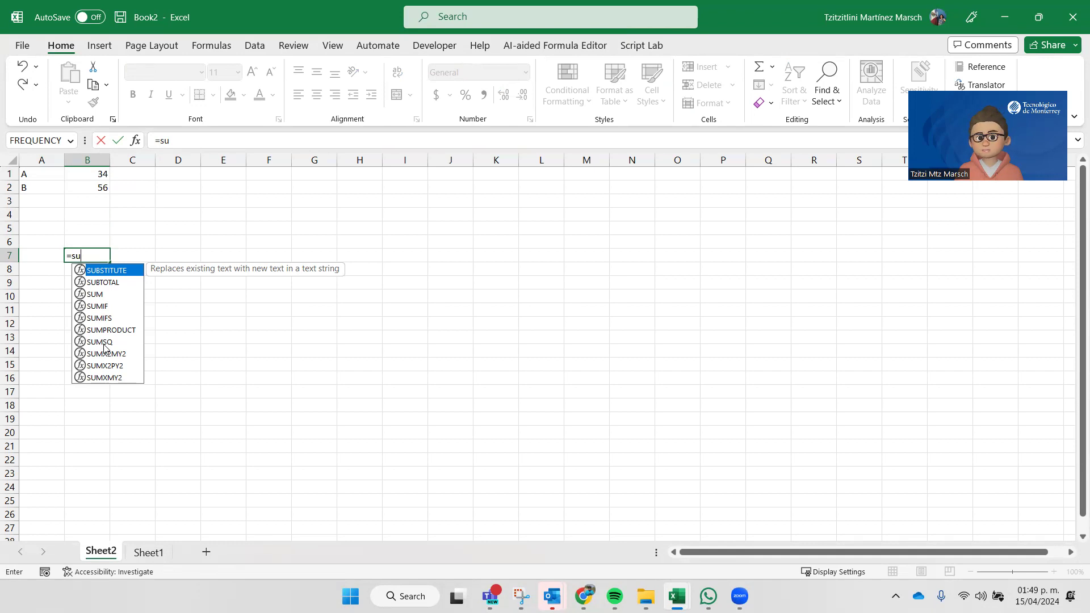
type("m")
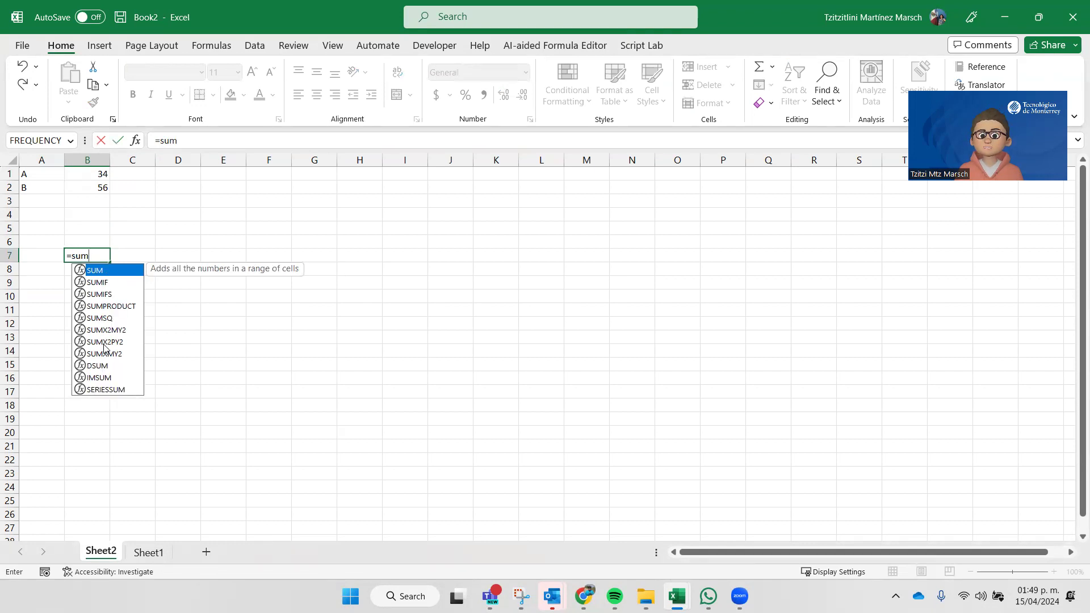
key("Tab")
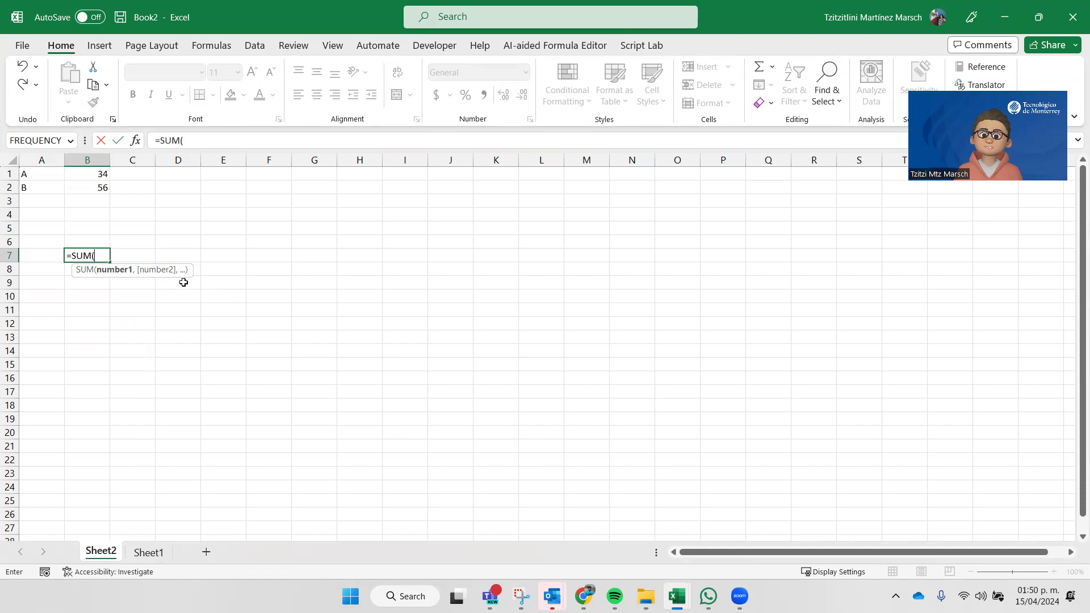
left_click(96, 179)
left_click_drag(97, 179, 96, 186)
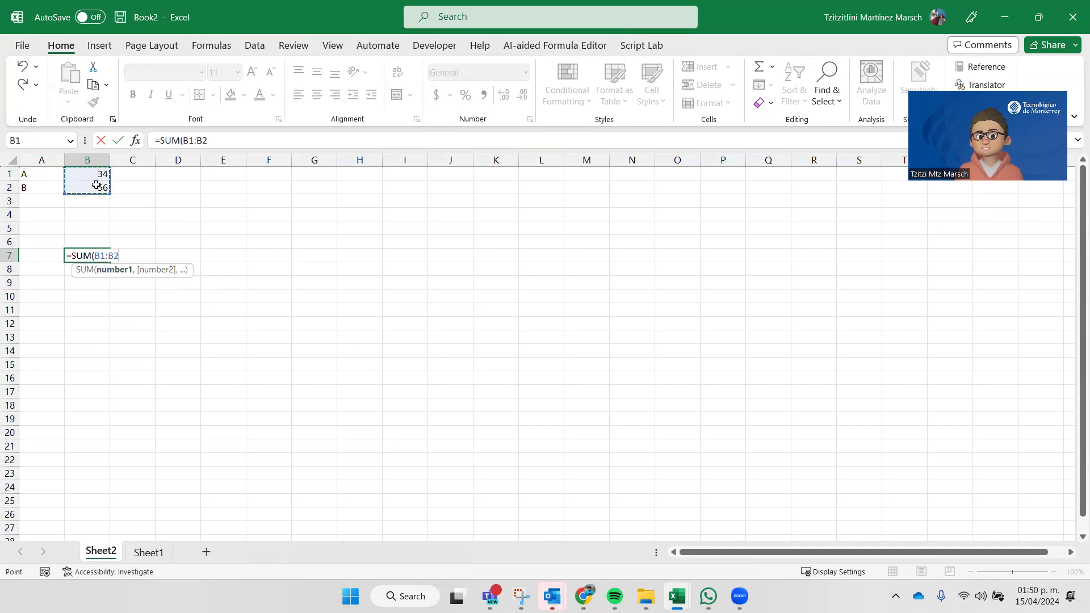
key("BackSpace")
key("BackSpace")
key("BackSpace")
key("BackSpace")
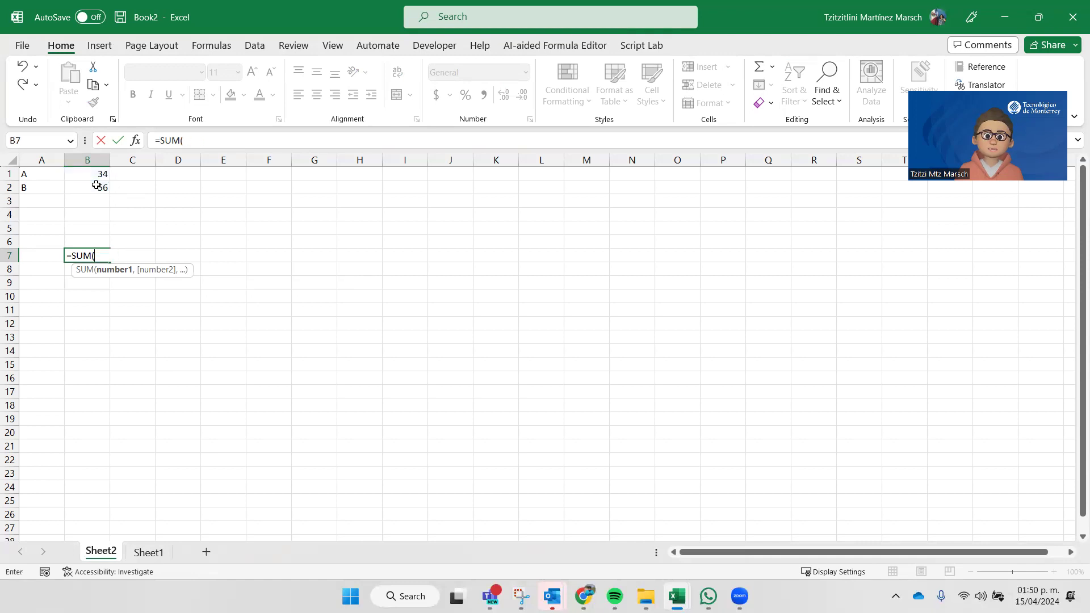
Complete the SUM formula in B7 with cells B1 and B2 as separate comma-separated arguments
left_click(104, 173)
type(",")
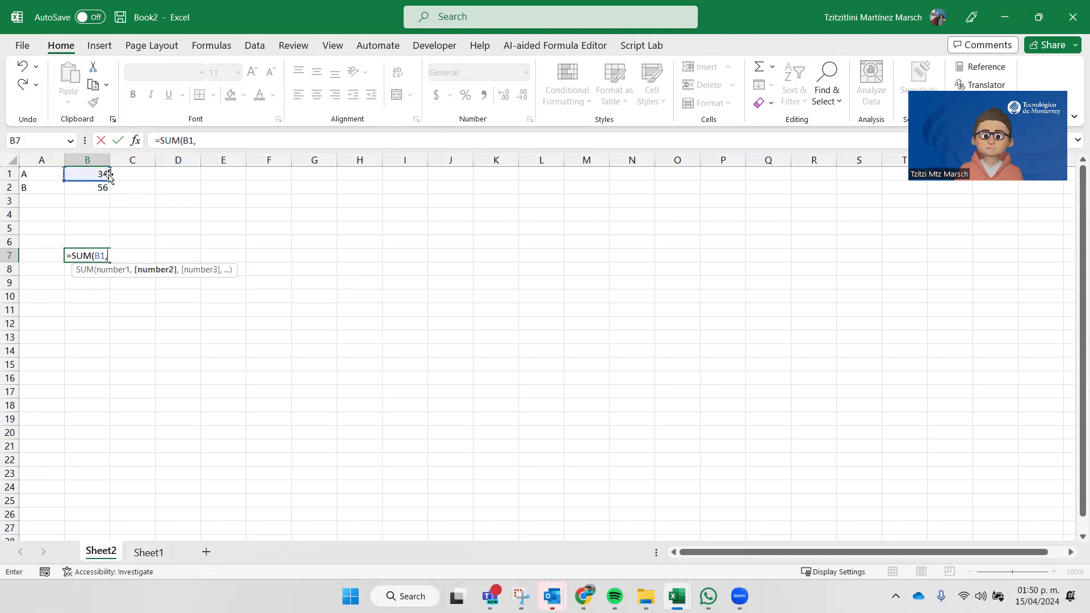
left_click(89, 188)
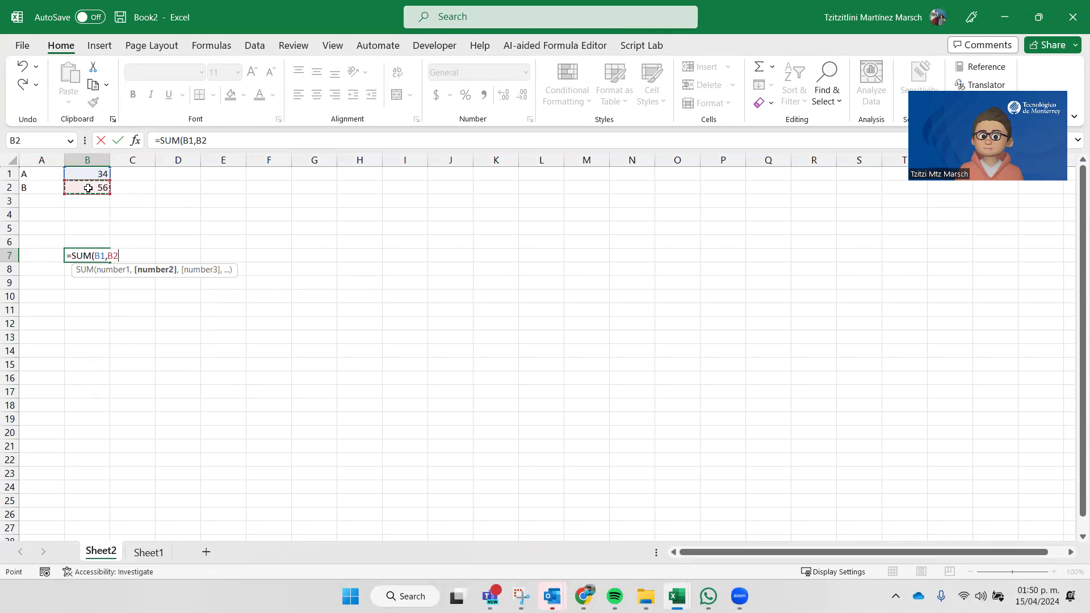
key("Return")
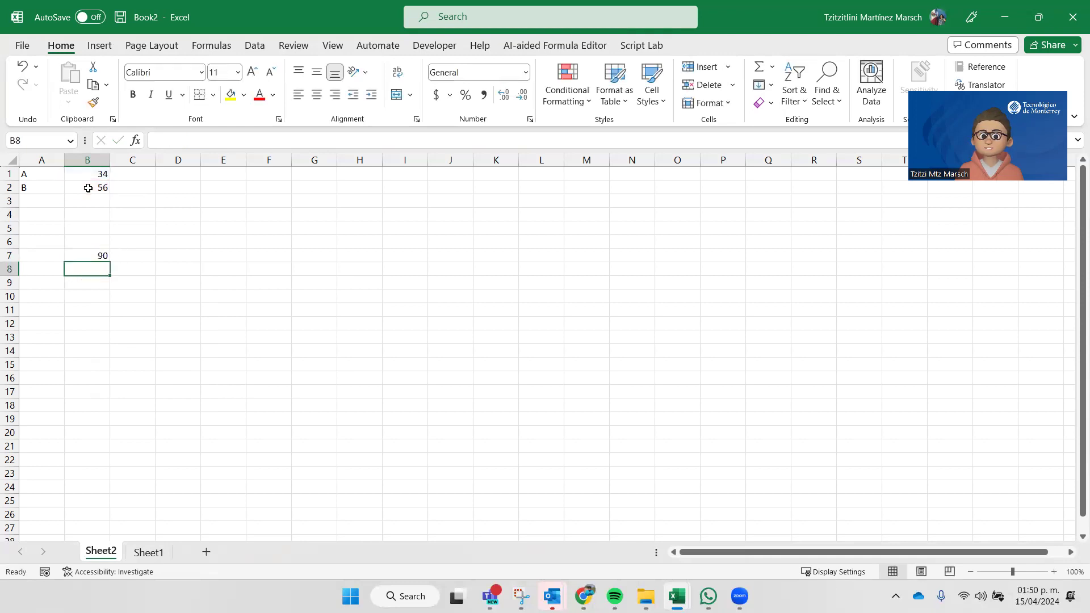
Enter a SUM formula in cell B8 that adds the range B1:B2
type("=sum")
key("Tab")
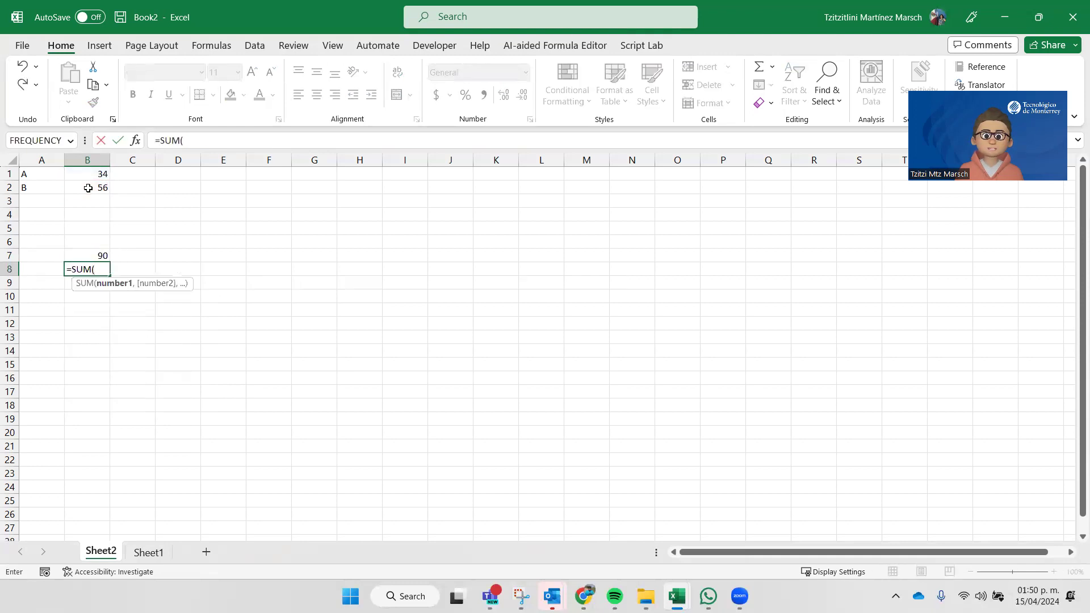
mouse_move(85, 175)
left_mouse_down()
mouse_move(86, 202)
mouse_move(85, 172)
mouse_move(88, 189)
left_mouse_up()
key("Return")
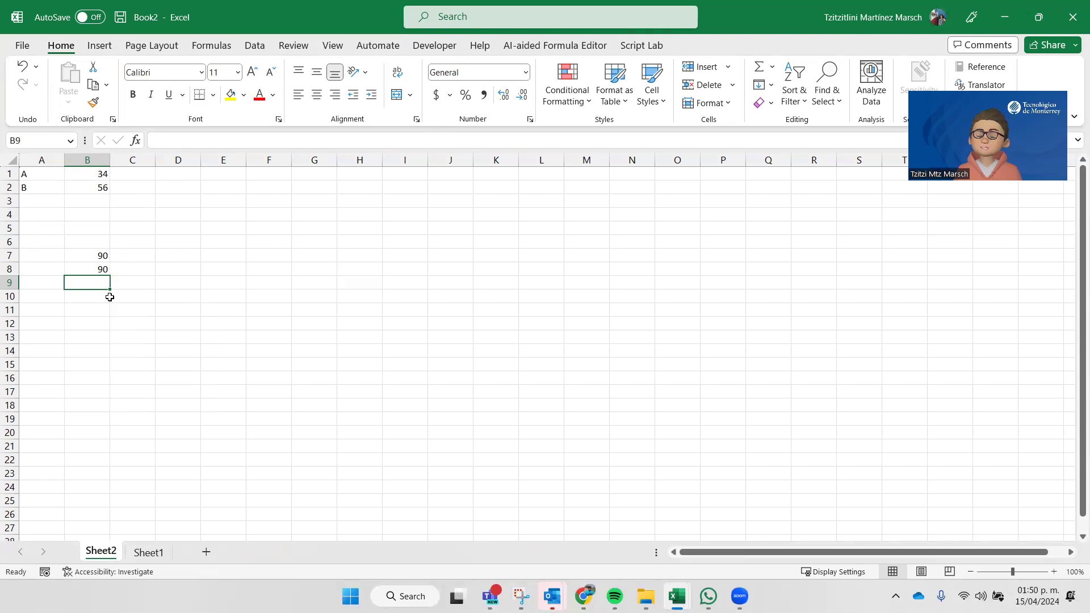
Delete the two SUM formulas from cells B8 and B7
key("Up")
key("Delete")
key("Up")
key("Delete")
Begin a NORM.DIST formula in cell B7 with 78 as x and 100 as the mean
type("=")
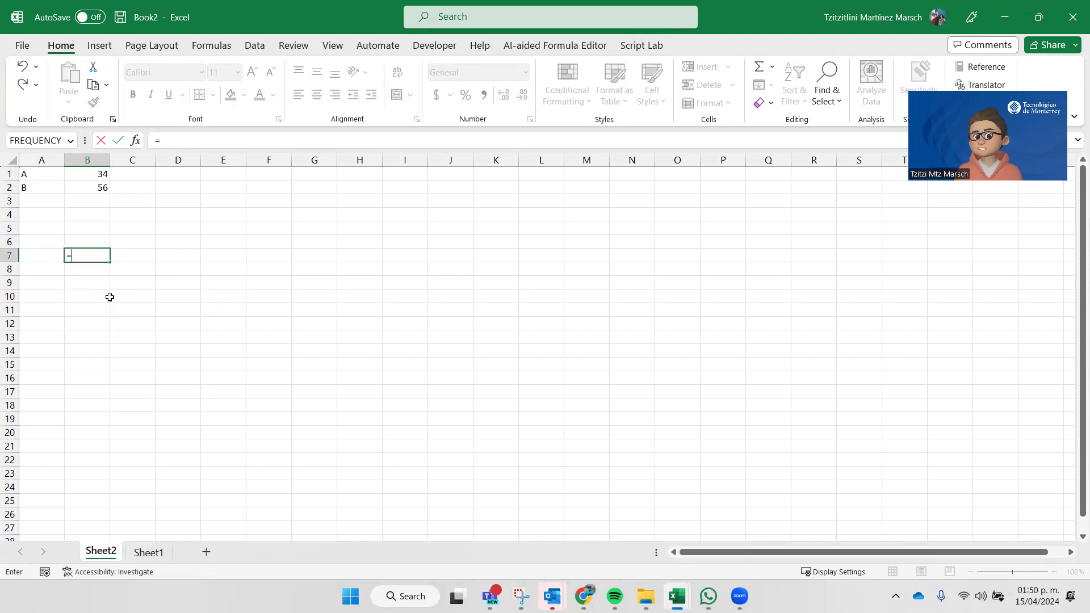
type("n")
key("BackSpace")
type("norm")
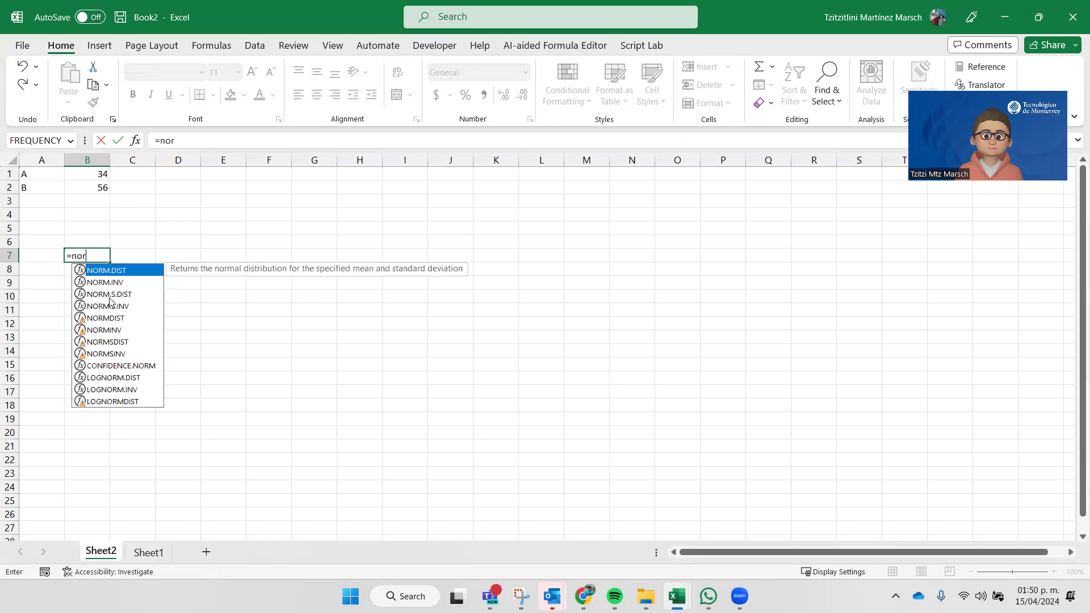
key("Tab")
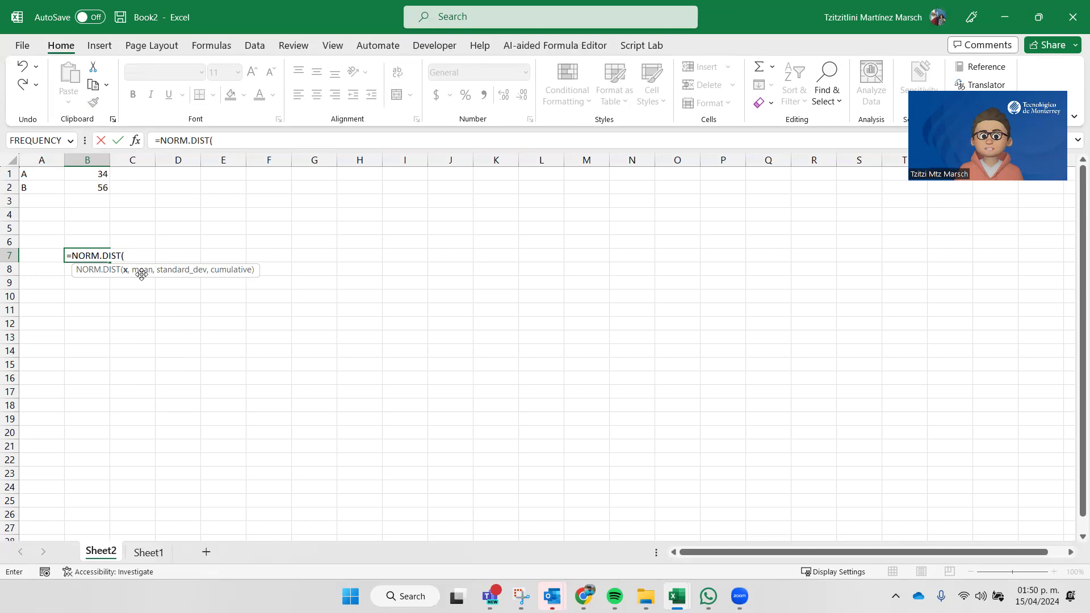
type("78,")
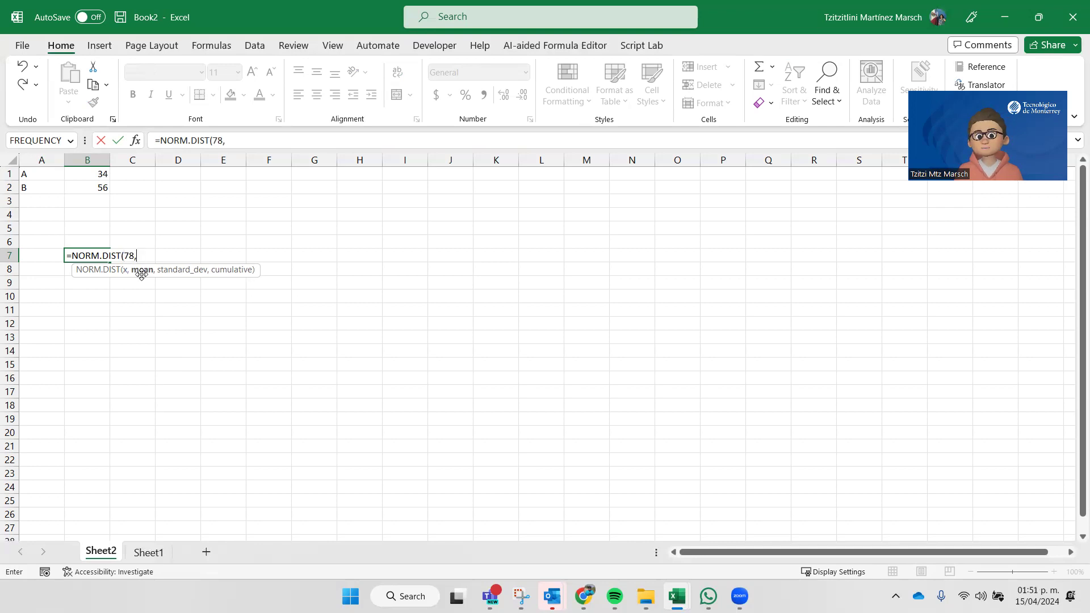
type("100")
key("Return")
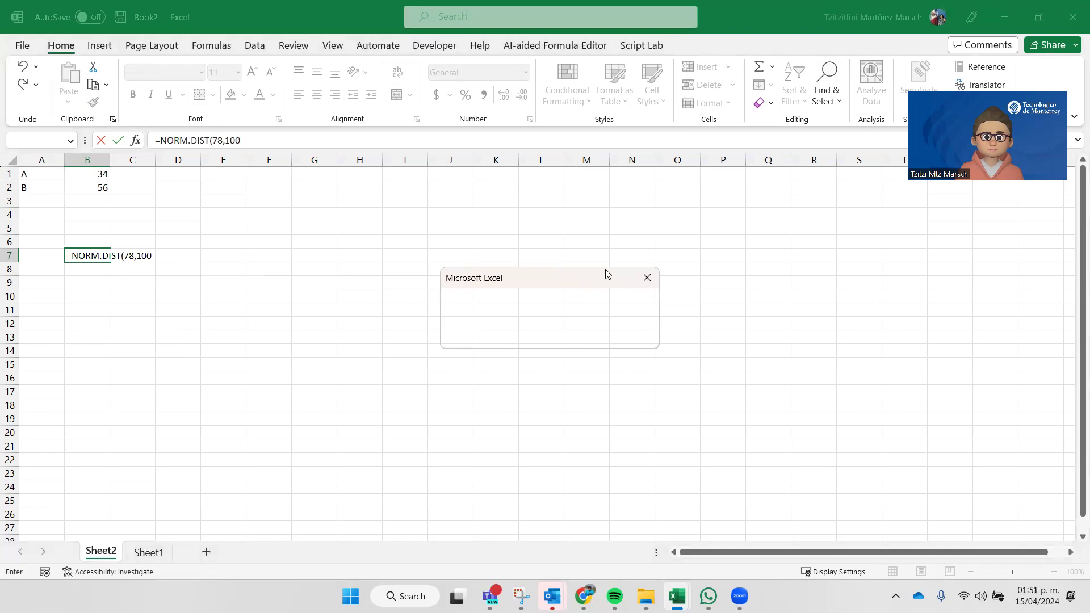
left_click(641, 286)
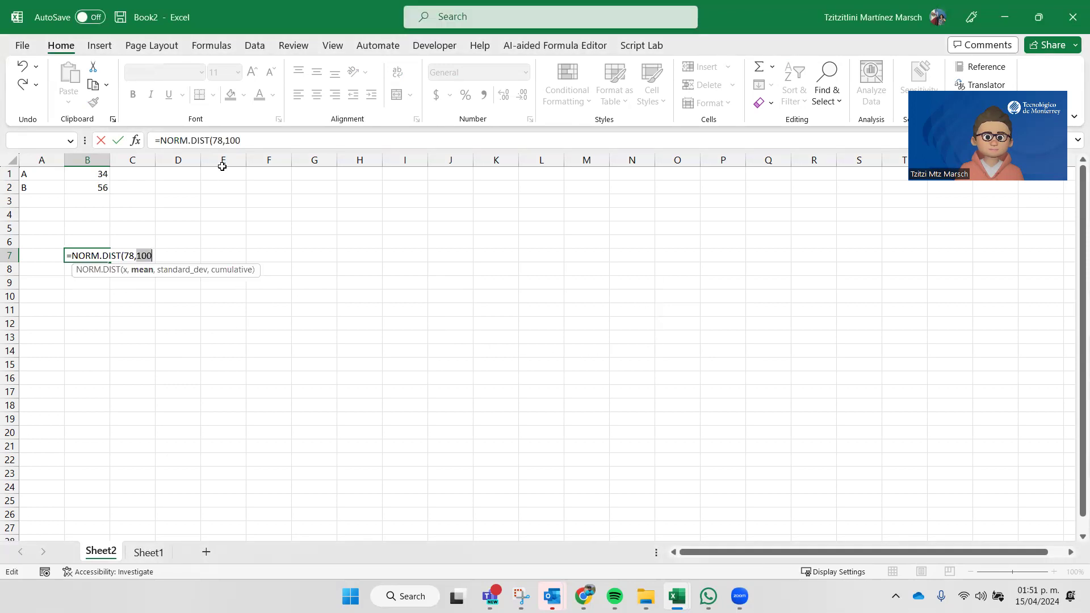
Continue the NORM.DIST formula in B7 with .05 as the standard deviation and begin its cumulative argument
left_click(260, 138)
type(",")
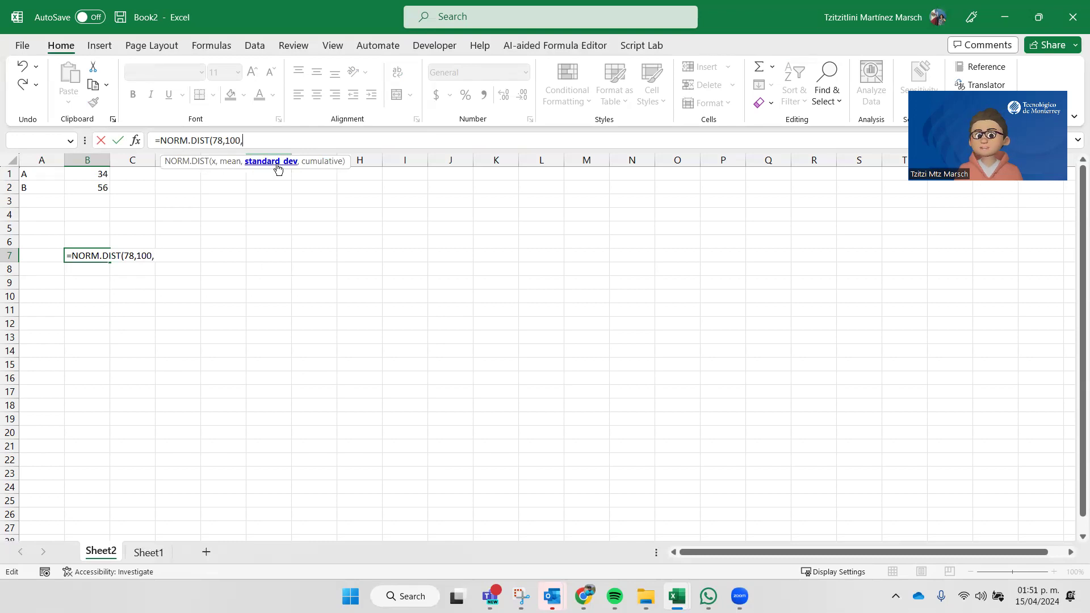
type(".")
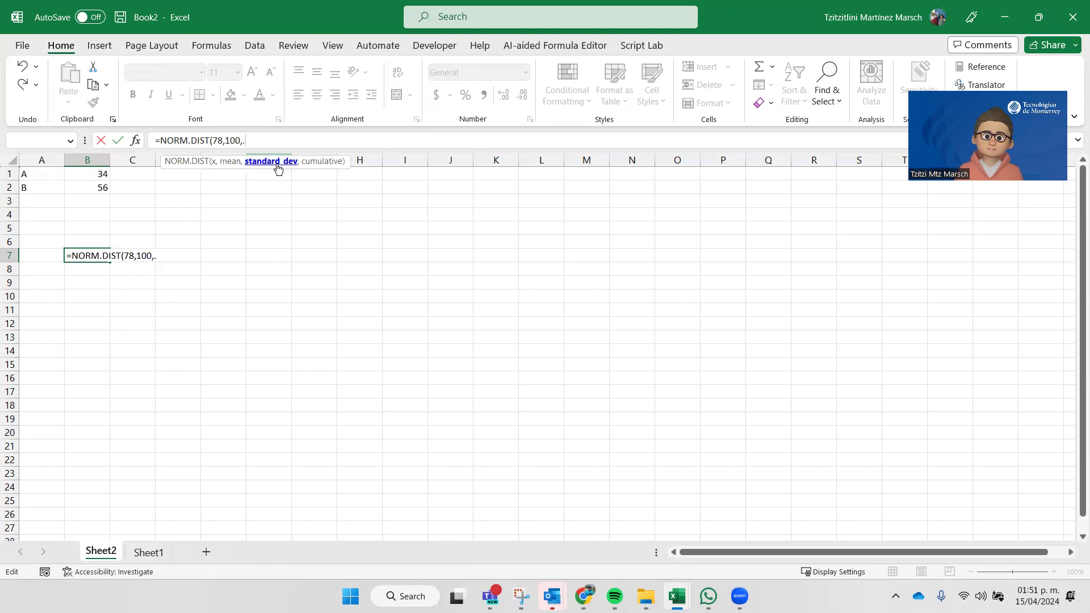
type("05")
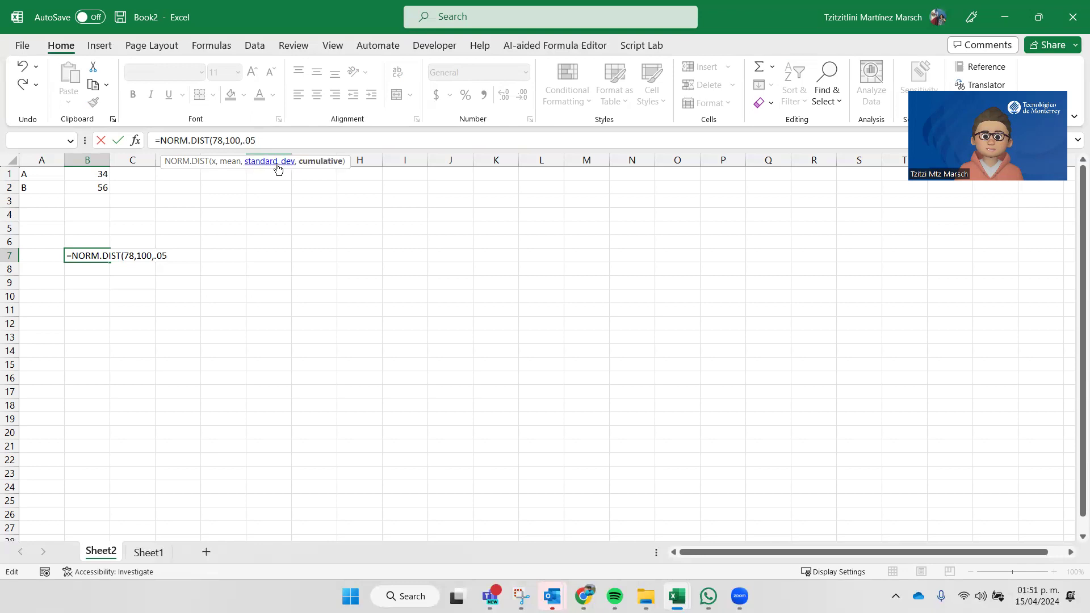
type(",t")
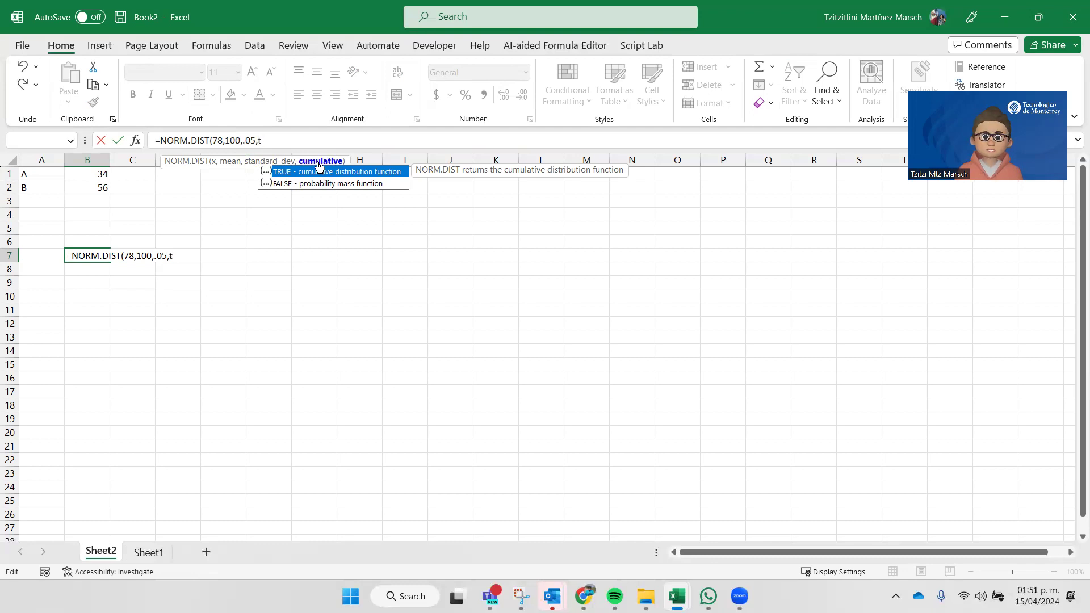
Clear the unfinished NORM.DIST formula from cell B7
key("BackSpace")
key("BackSpace")
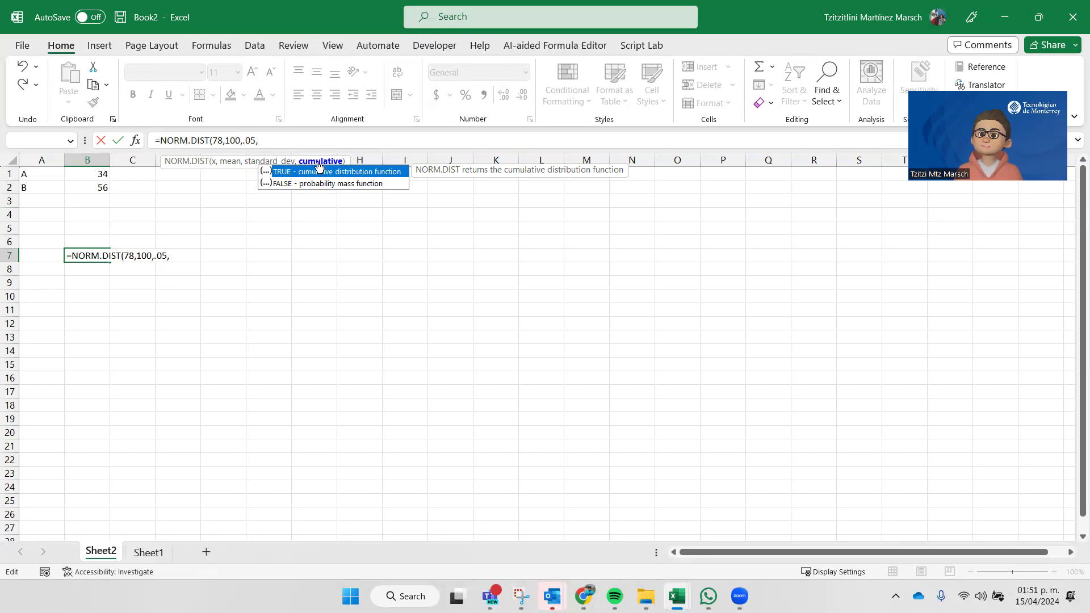
key("BackSpace")
key("BackSpace")
key("BackSpace")
key("BackSpace")
key("BackSpace")
key("BackSpace")
key("BackSpace")
key("BackSpace")
key("BackSpace")
key("BackSpace")
key("BackSpace")
key("BackSpace")
key("BackSpace")
key("BackSpace")
key("BackSpace")
key("BackSpace")
key("BackSpace")
key("BackSpace")
key("BackSpace")
key("BackSpace")
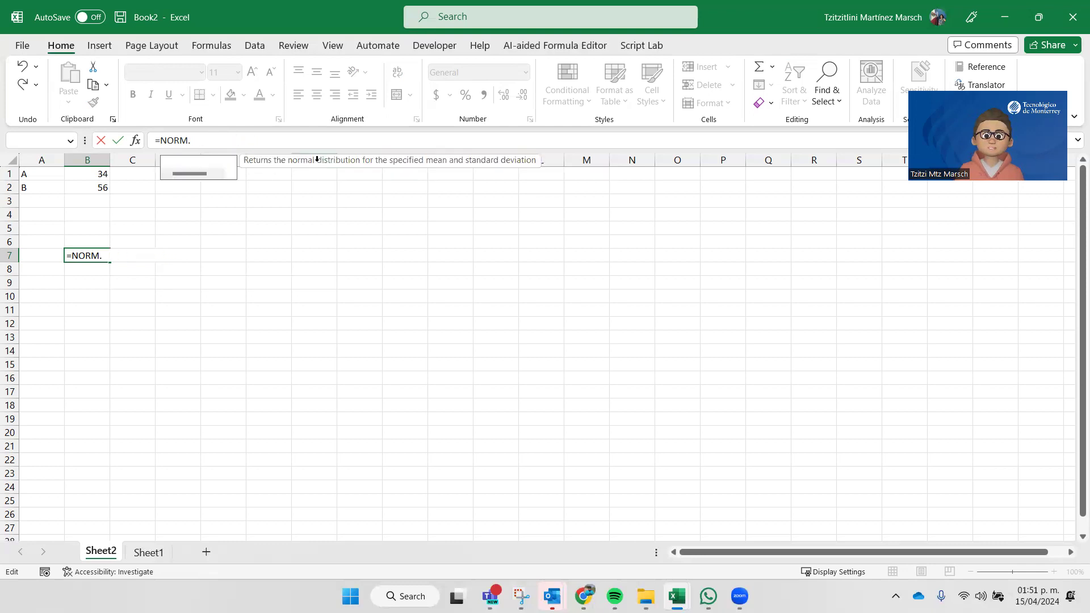
key("Return")
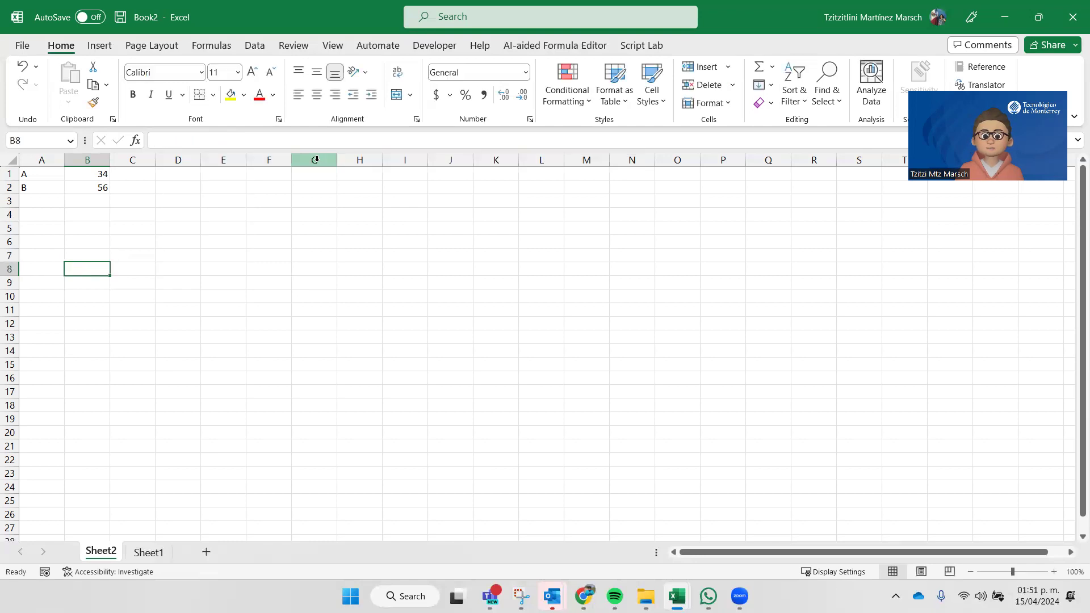
Start inserting a function in cell B6 and search the available functions for "normal"
left_click(72, 243)
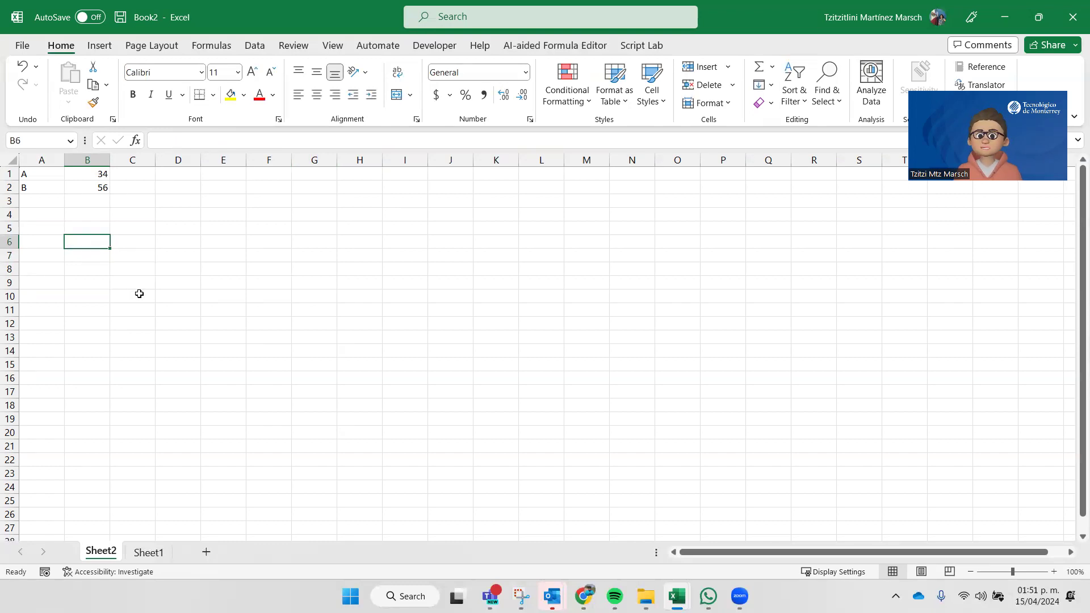
left_click(199, 50)
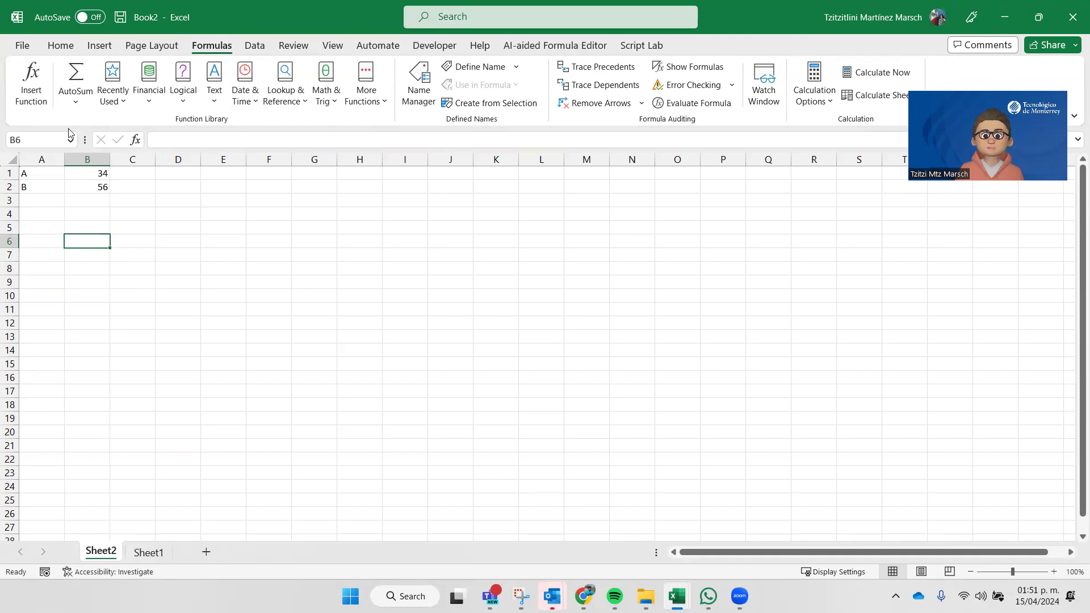
left_click(28, 89)
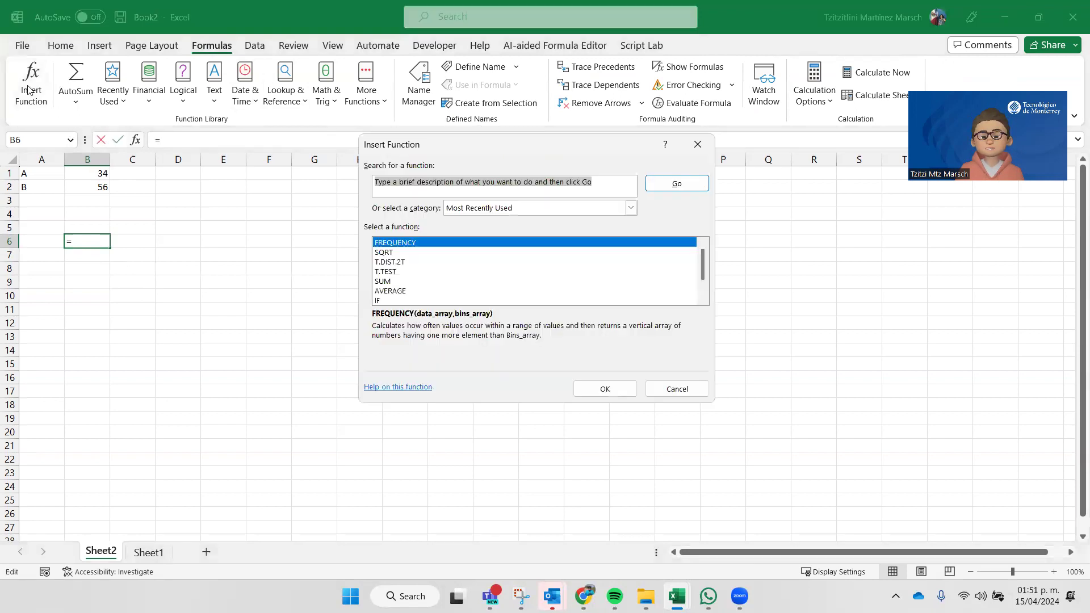
type("normal")
key("Return")
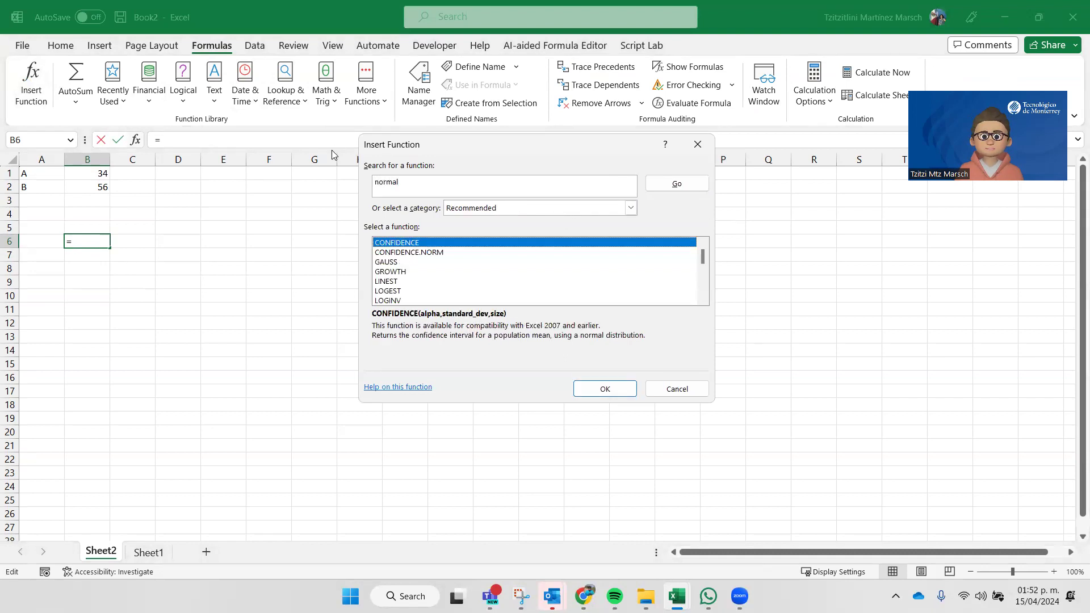
Review the descriptions of NORM.DIST, NORM.INV and LOGINV among the found functions, and close the search without inserting any
scroll(506, 260, "down", 2)
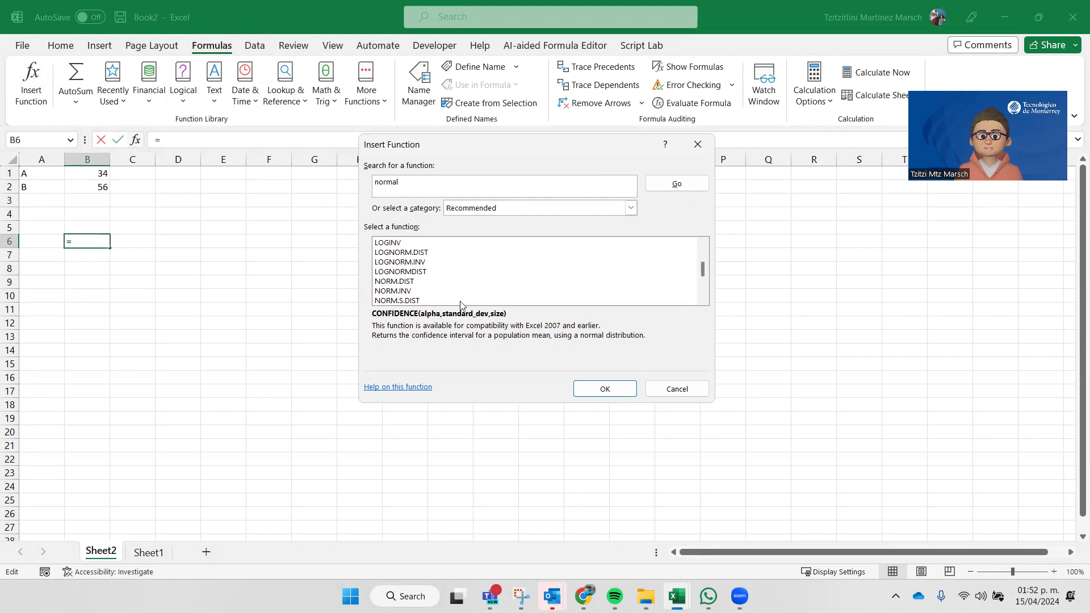
left_click(420, 280)
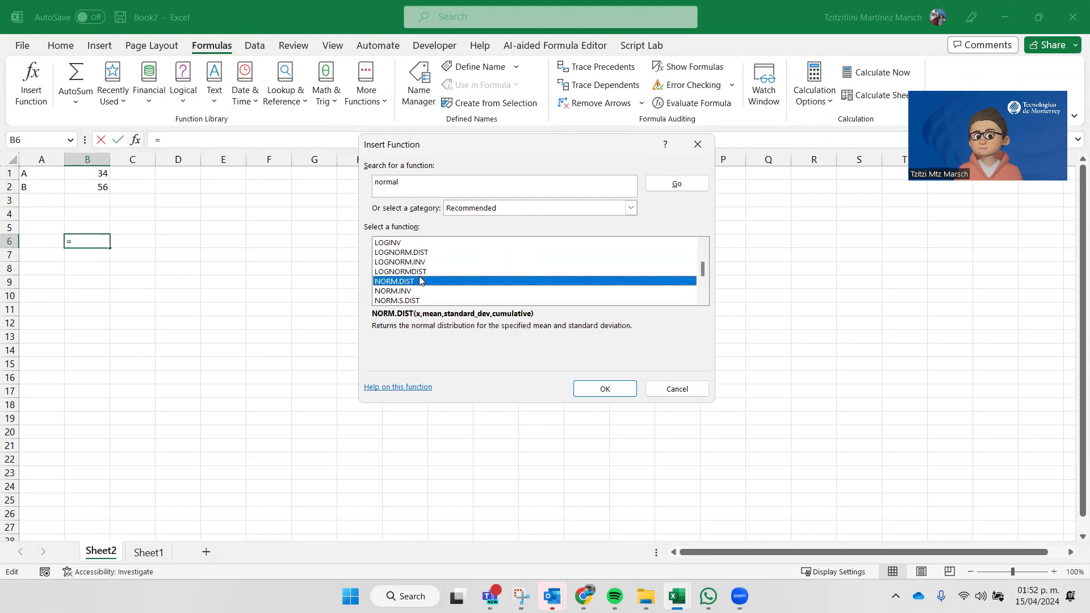
left_click(414, 291)
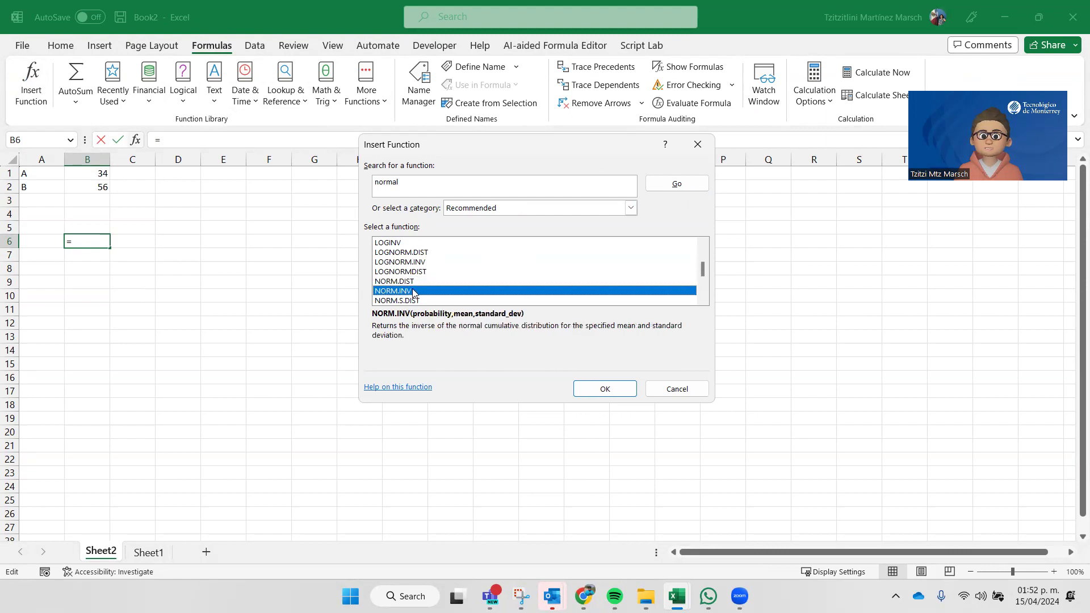
left_click(430, 301)
left_click(394, 283)
left_click(392, 251)
left_click(393, 244)
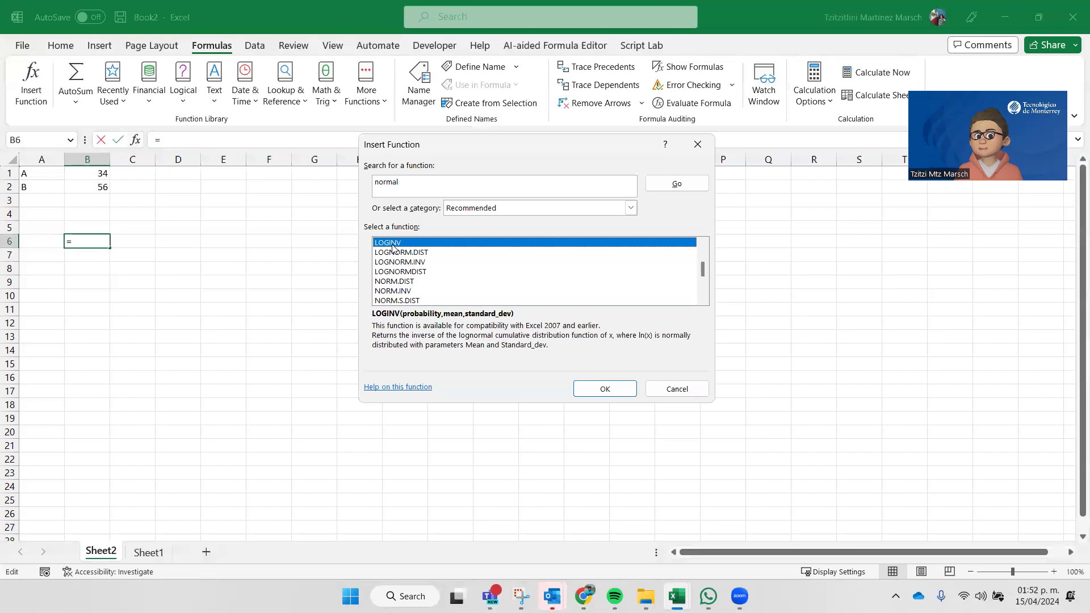
left_click(697, 144)
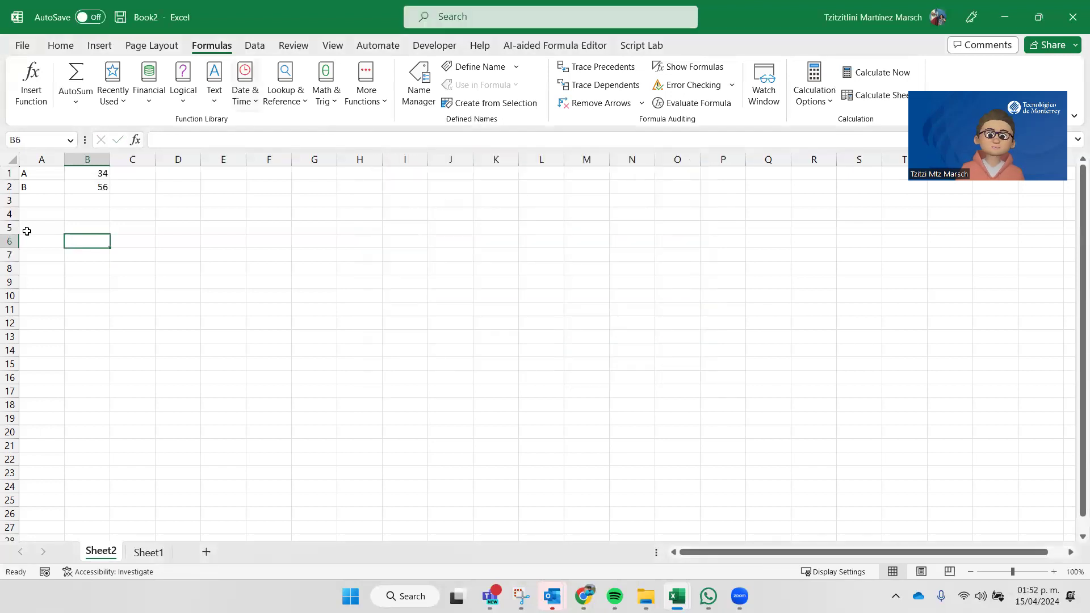
Browse the Logical, Text and Statistical categories of the function library
left_click(148, 104)
left_click(178, 108)
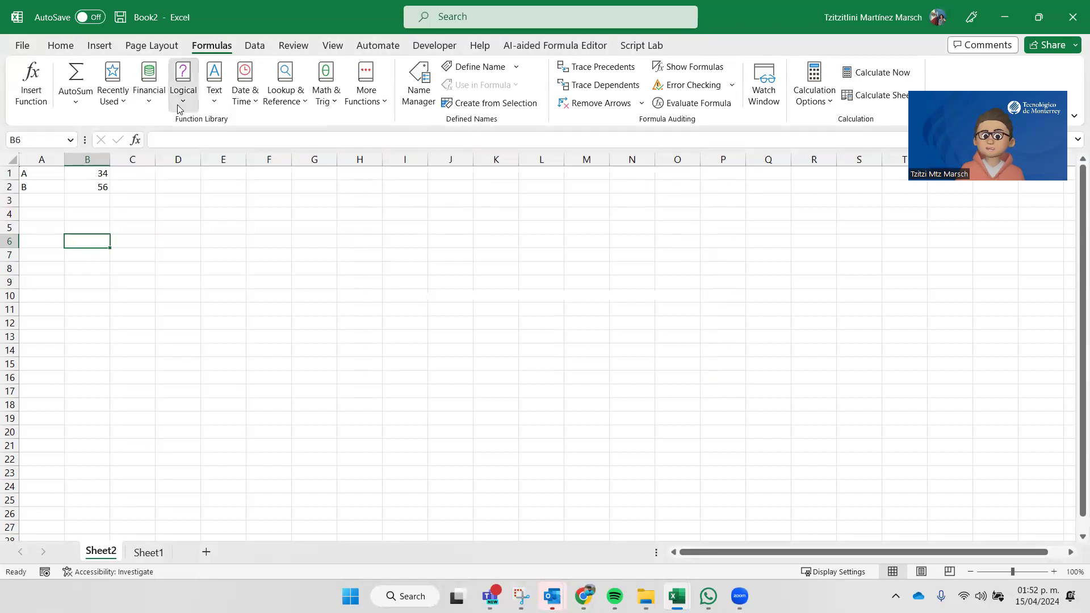
left_click(180, 102)
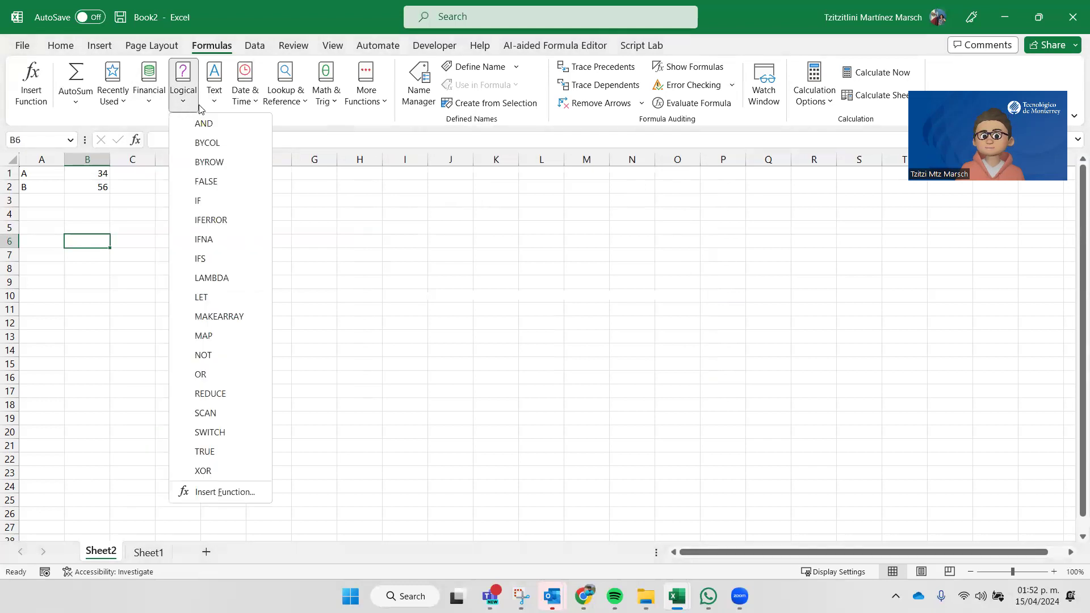
left_click(220, 108)
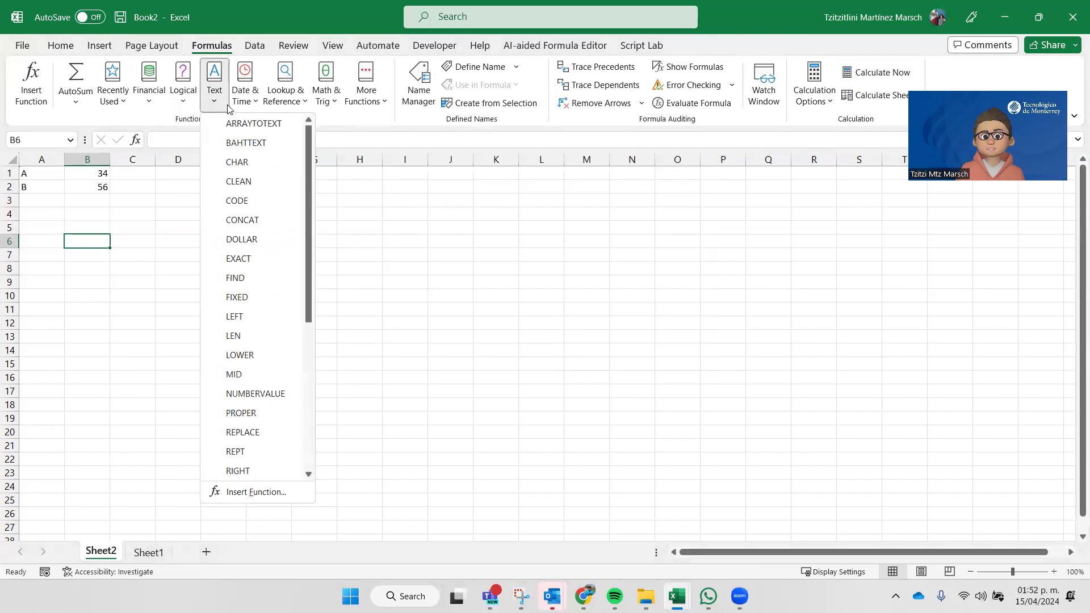
left_click(352, 101)
left_click(351, 101)
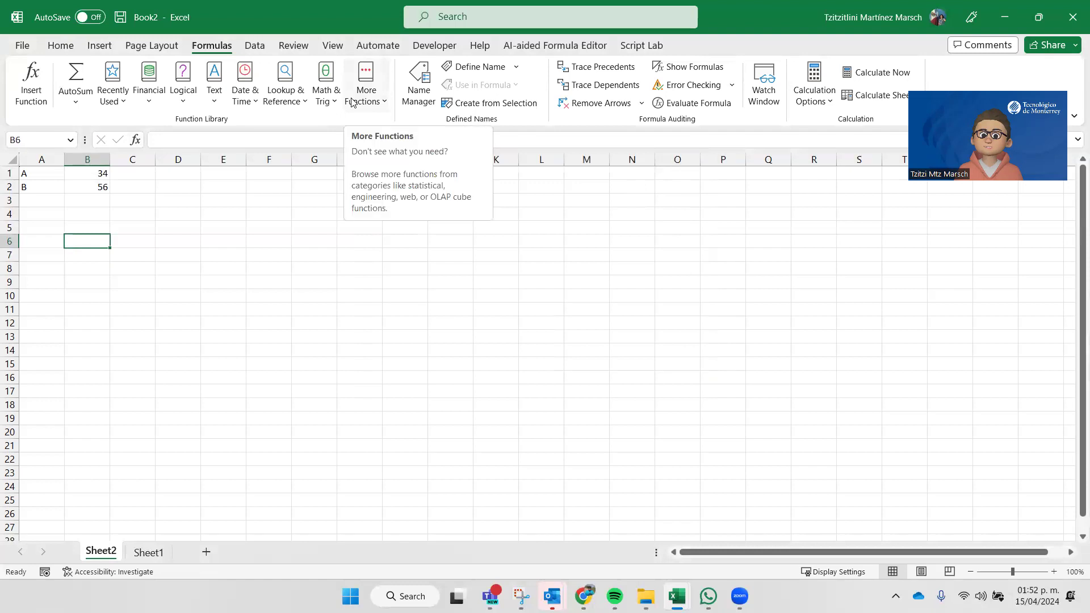
left_click(352, 101)
mouse_move(360, 125)
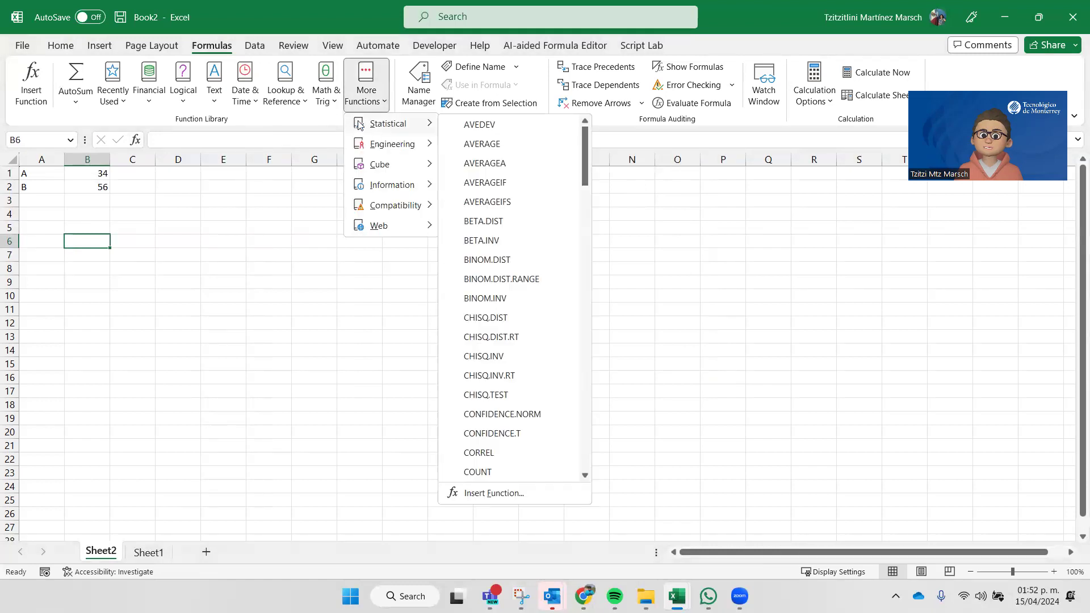
scroll(496, 215, "down", 20)
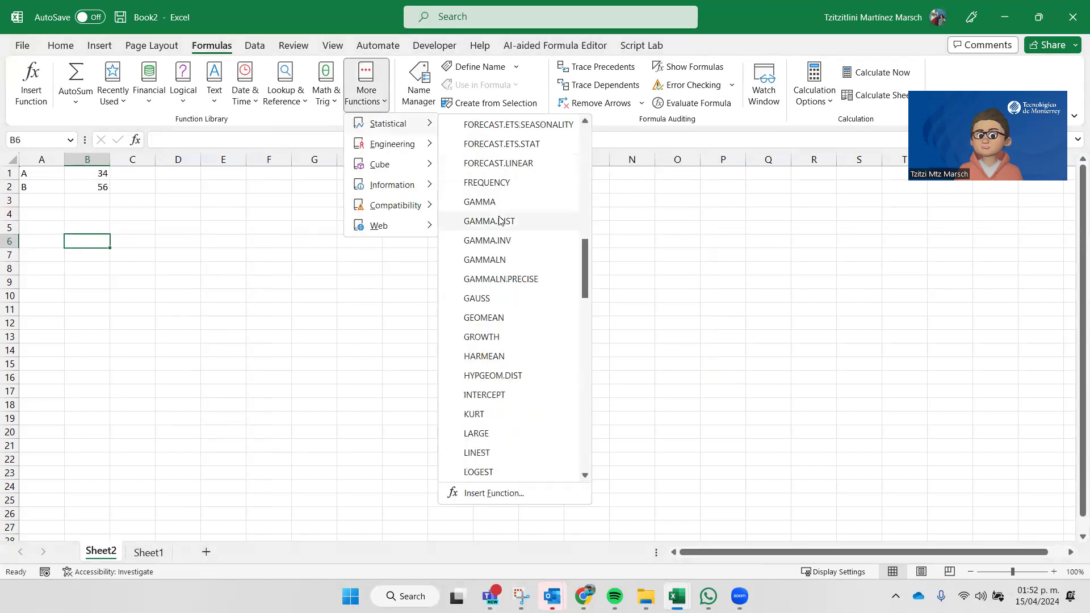
scroll(511, 250, "down", 5)
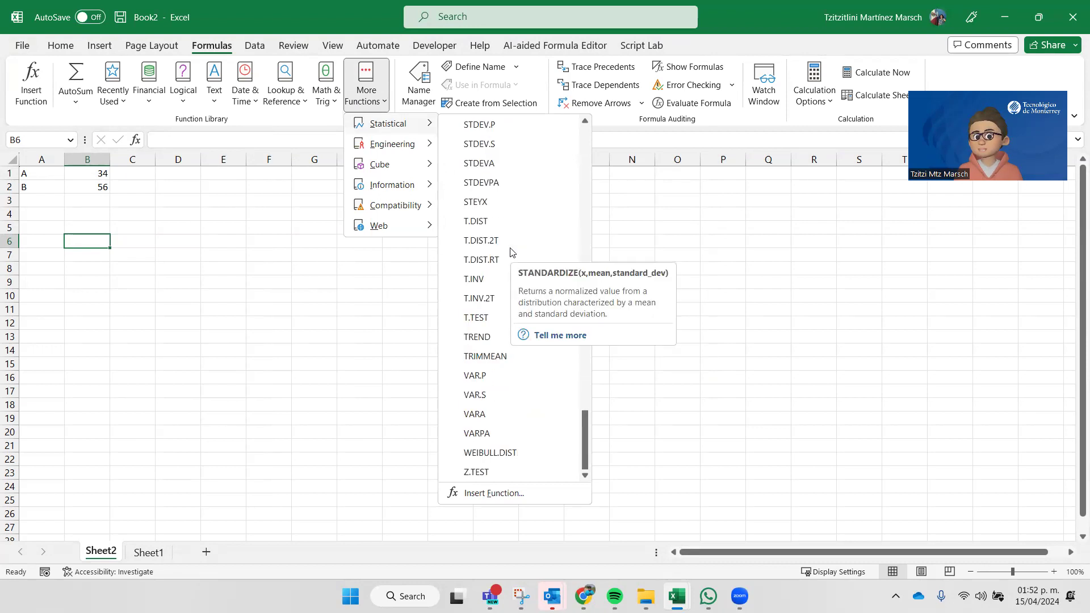
left_click(65, 386)
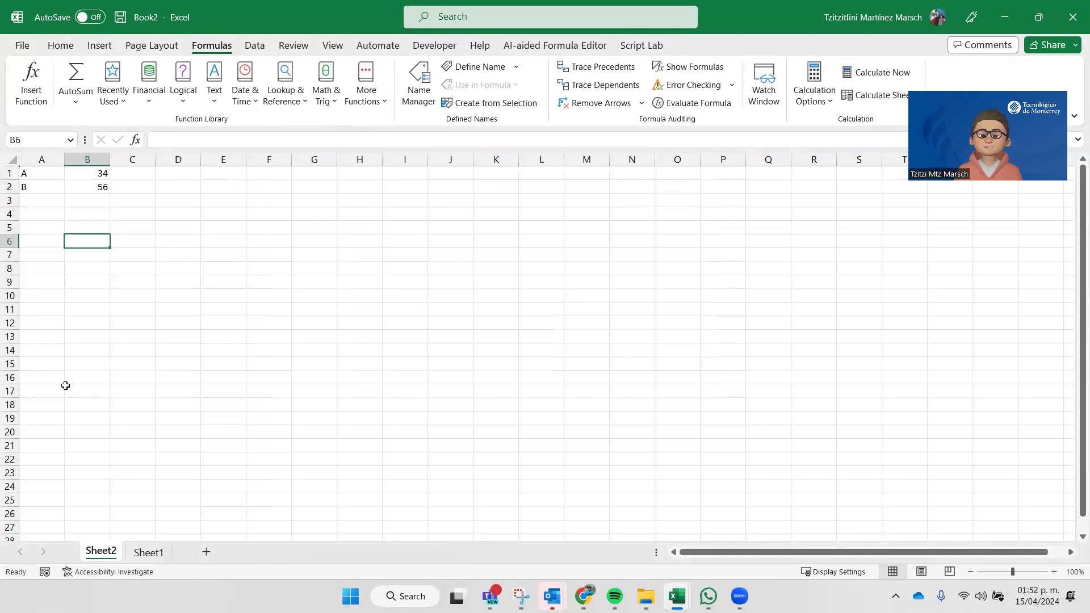
Examine how cells B4 and B2 are identified by their column letter and row number
left_click(97, 211)
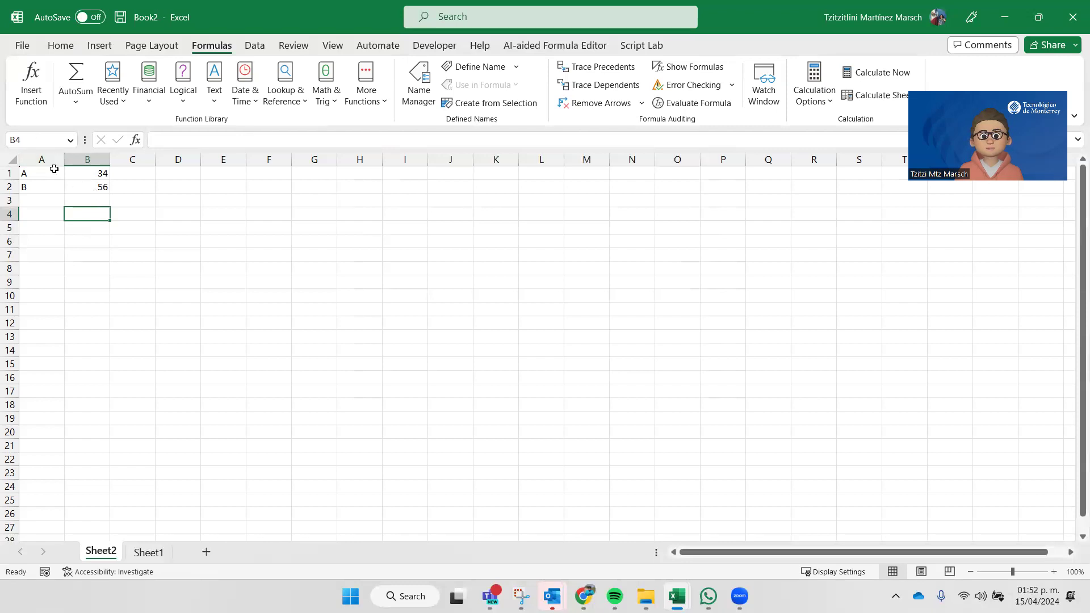
left_click(26, 139)
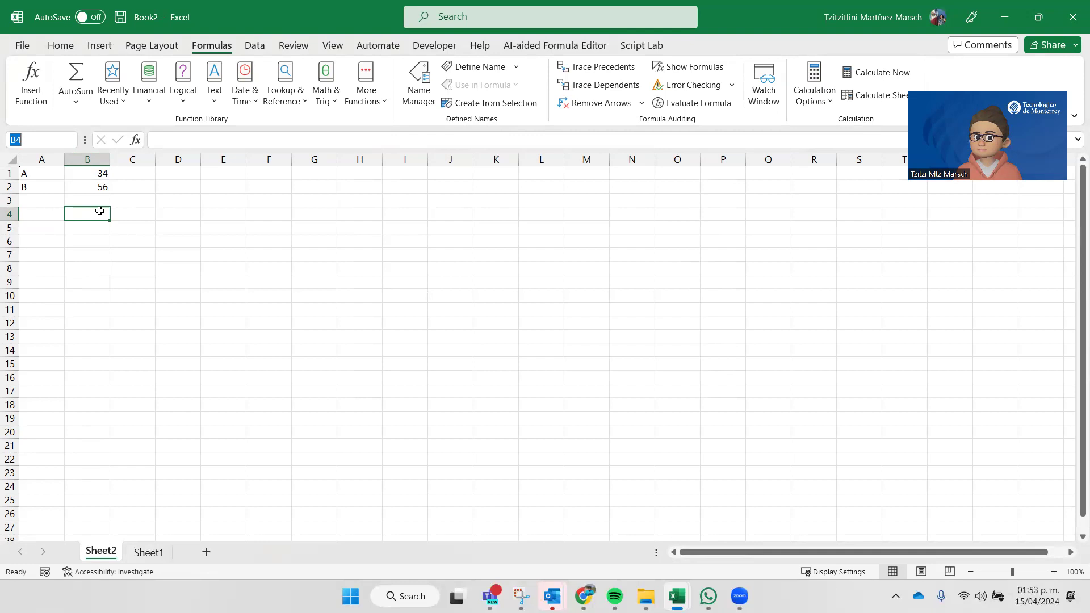
left_click(94, 183)
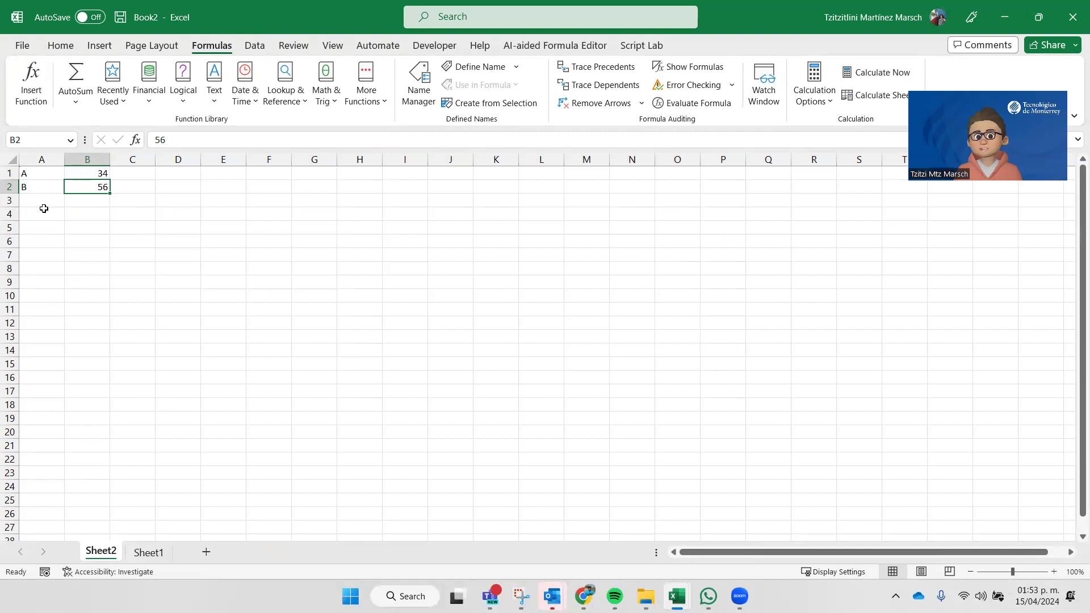
Enter the labels C, D and E in cells A3 to A5
left_click(42, 209)
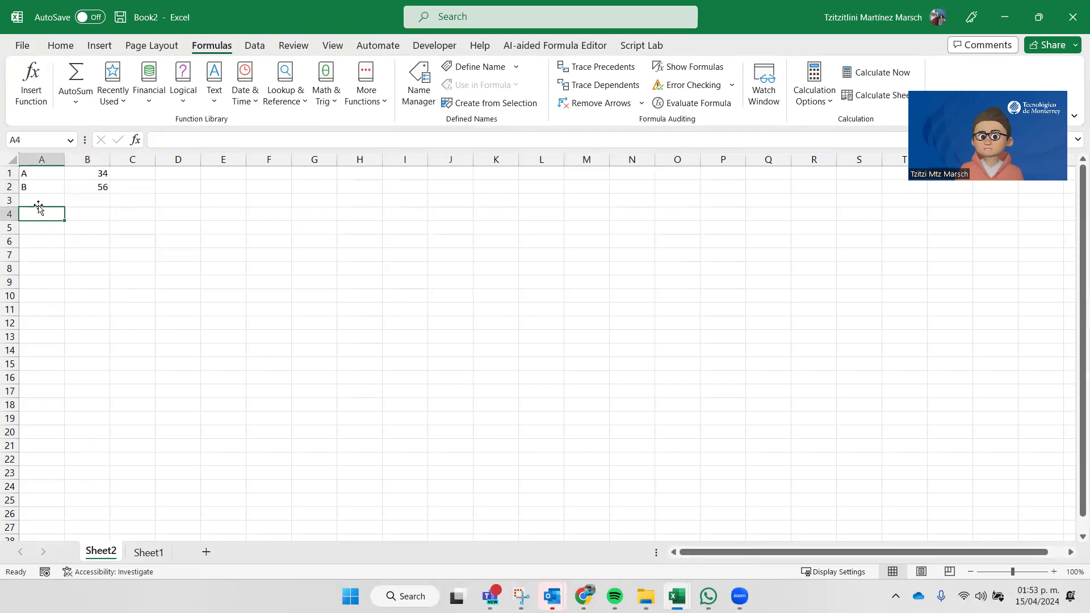
left_click(31, 198)
type("C")
key("Return")
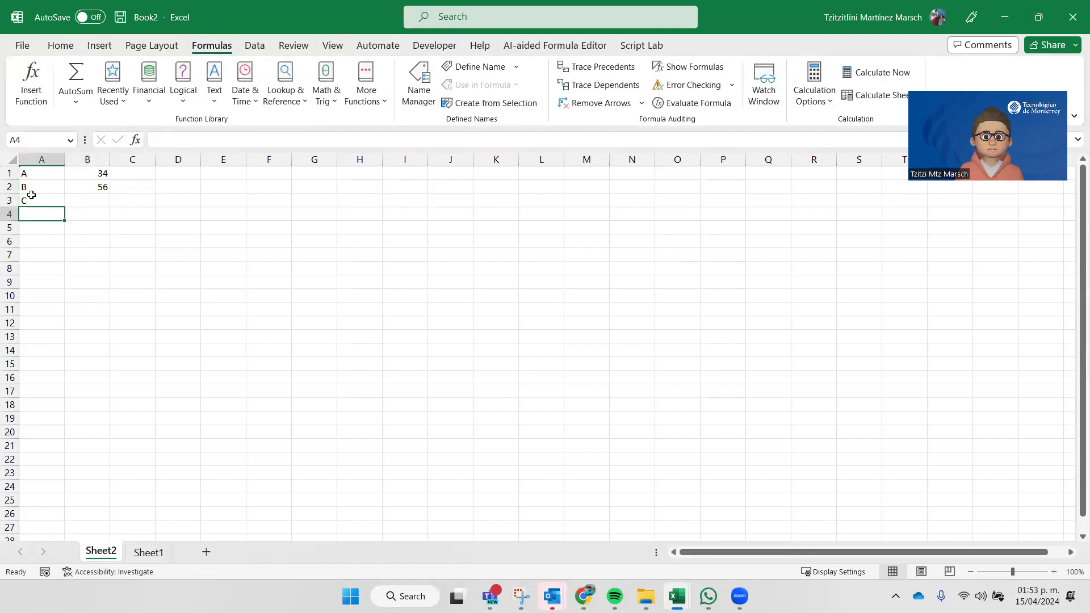
type("D")
key("Return")
type("E")
key("Return")
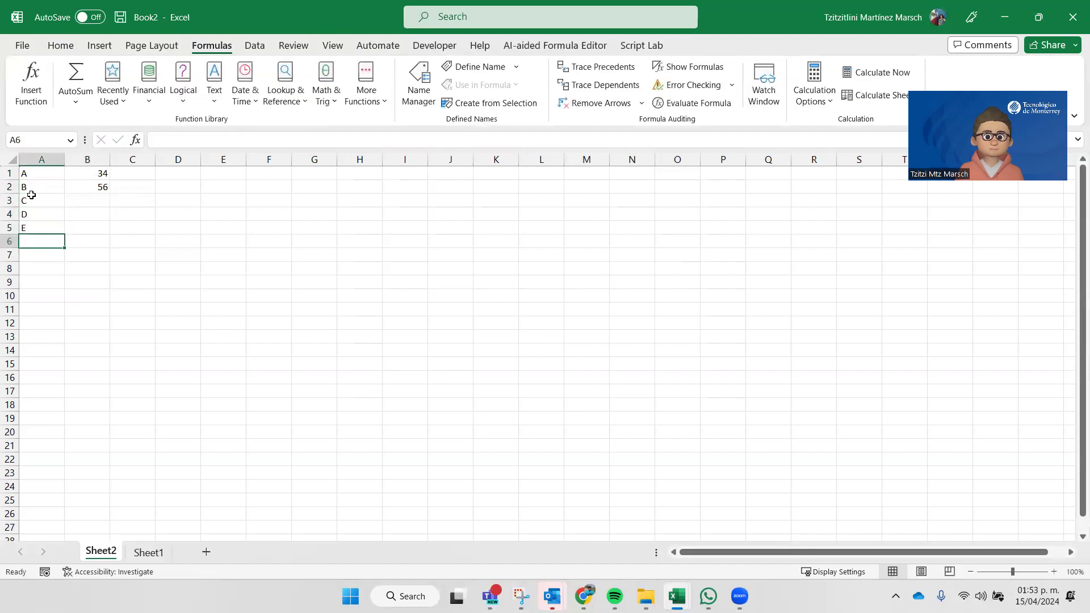
Enter the labels F and G in cells A6 and A7
left_click_drag(38, 211, 64, 258)
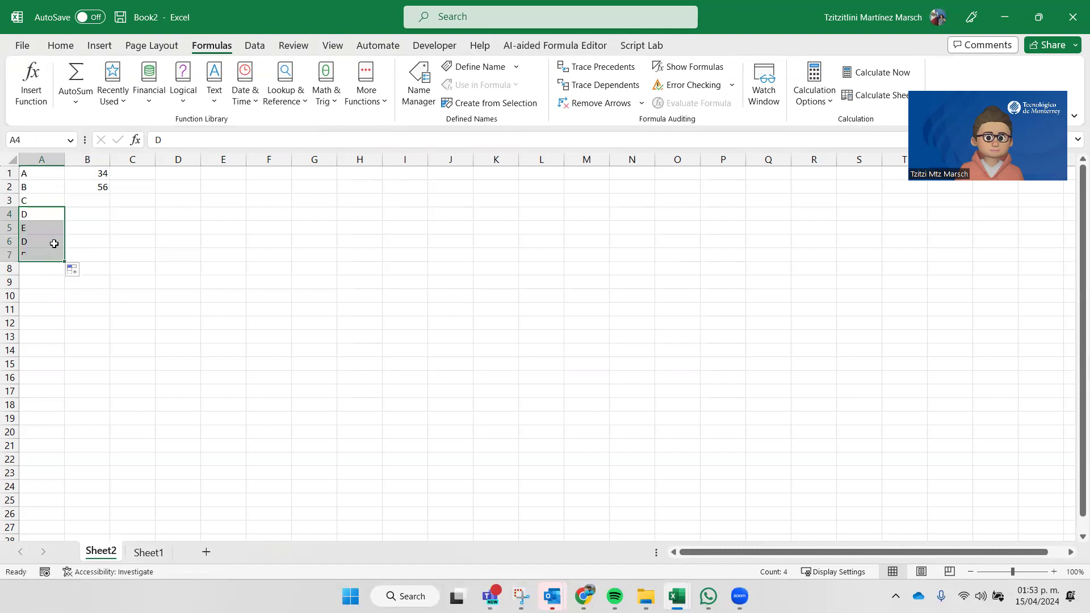
left_click(49, 240)
type("F")
key("Return")
type("G")
key("Tab")
Enter the values 67, 71, 53, 82 and 01 in cells B3 to B7
key("Up")
key("Up")
key("Up")
key("Up")
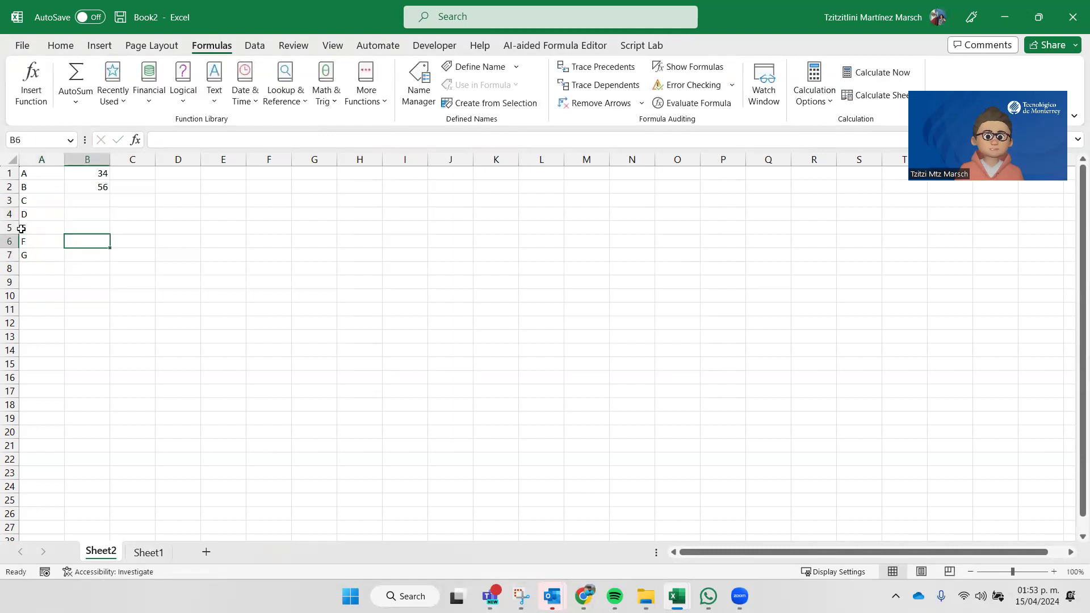
type("67")
key("Return")
type("71")
key("Return")
type("53")
key("Return")
type("82")
key("Return")
type("01")
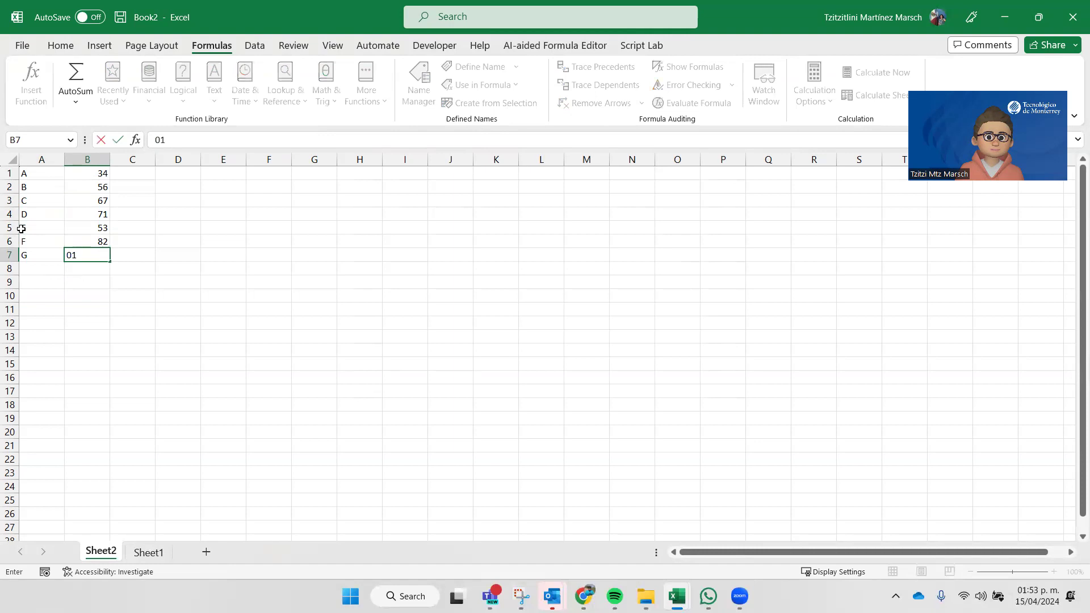
key("Tab")
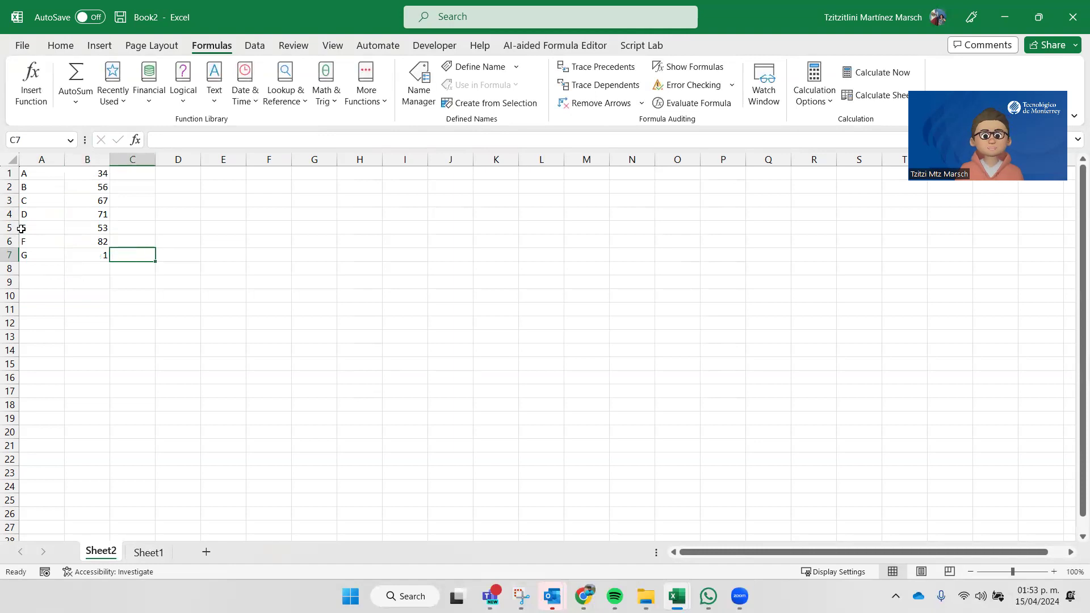
left_click(162, 288)
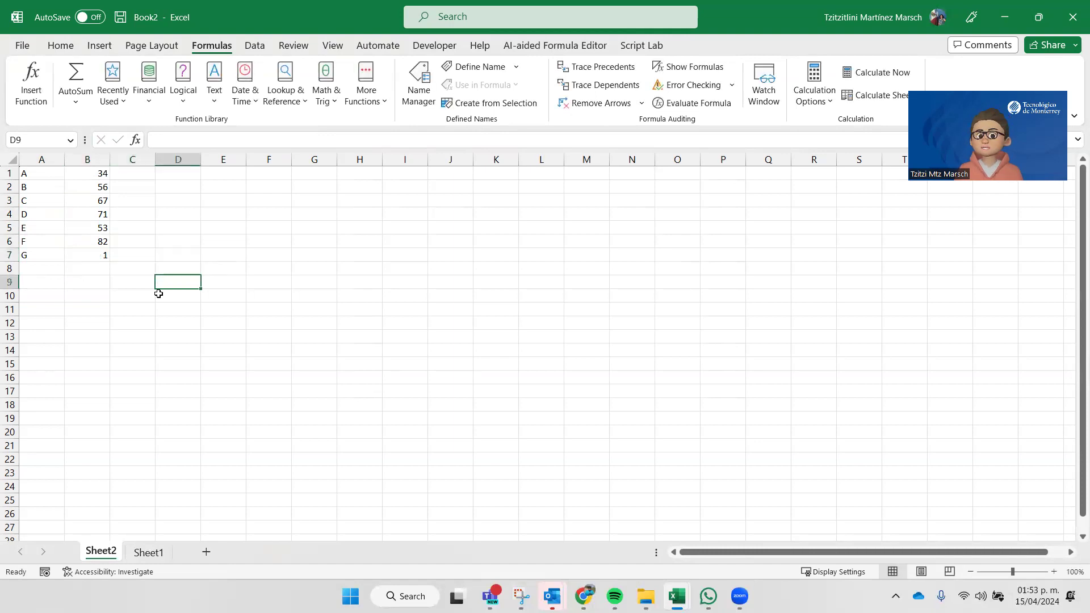
Enter a formula in cell A10 that adds the first two values, =B1+B2
key("Left")
key("Left")
key("Left")
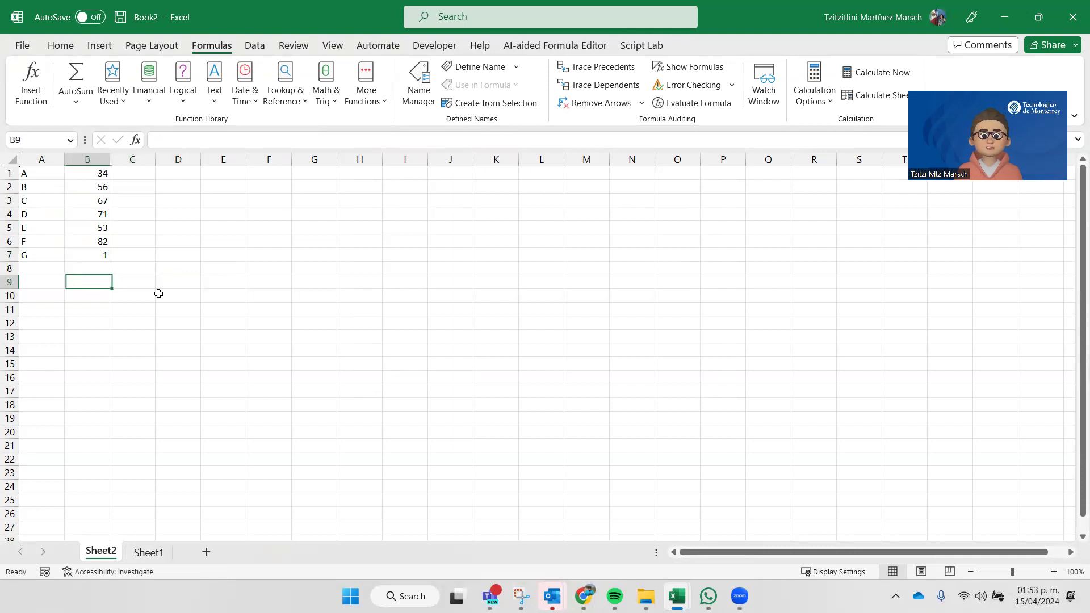
key("Down")
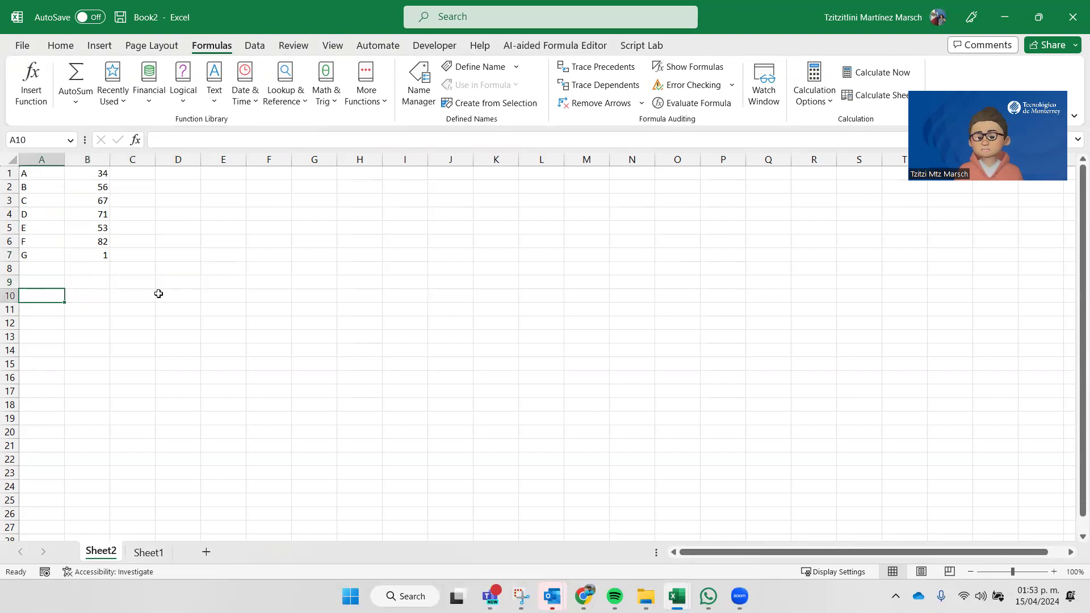
type("=")
key("Right")
key("Up")
key("Up")
key("Up")
key("Up")
key("Up")
key("Up")
key("Up")
key("Up")
key("Up")
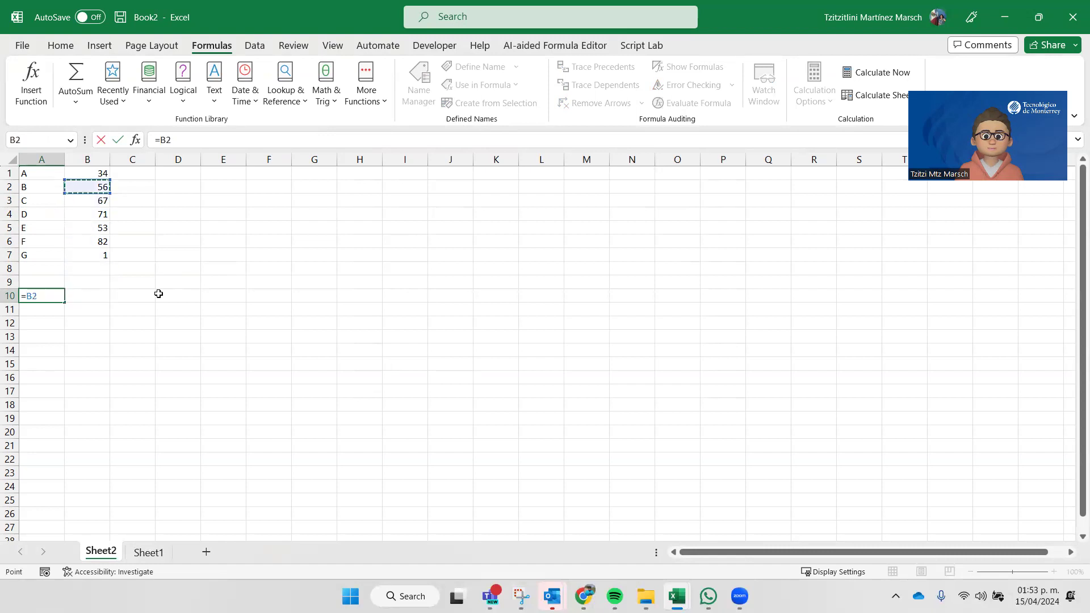
type("+")
key("Up")
key("Up")
key("Up")
key("Up")
key("Up")
key("Up")
key("Up")
key("Up")
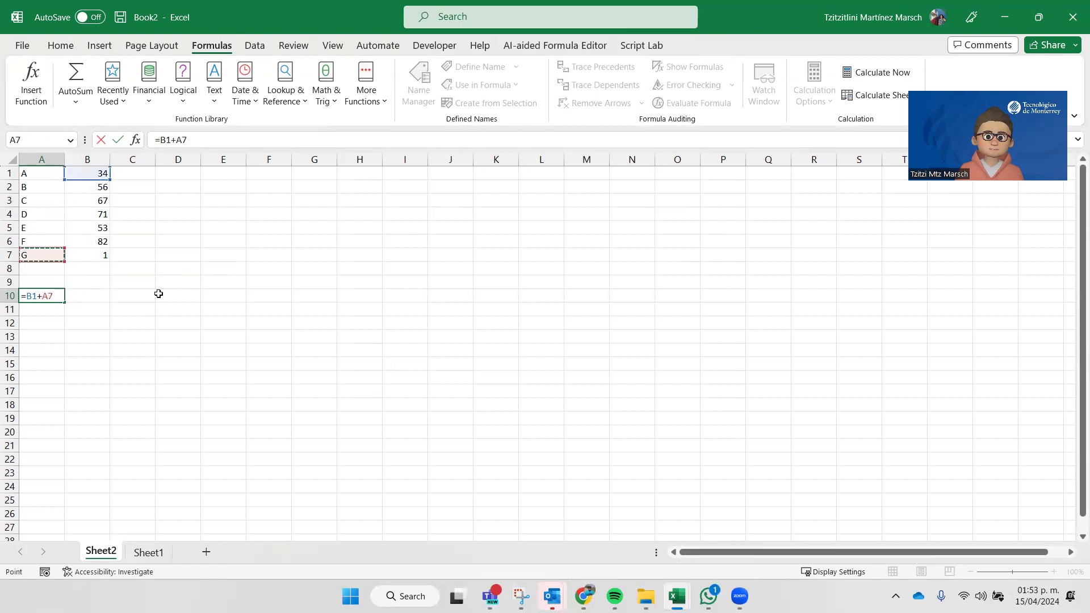
key("Right")
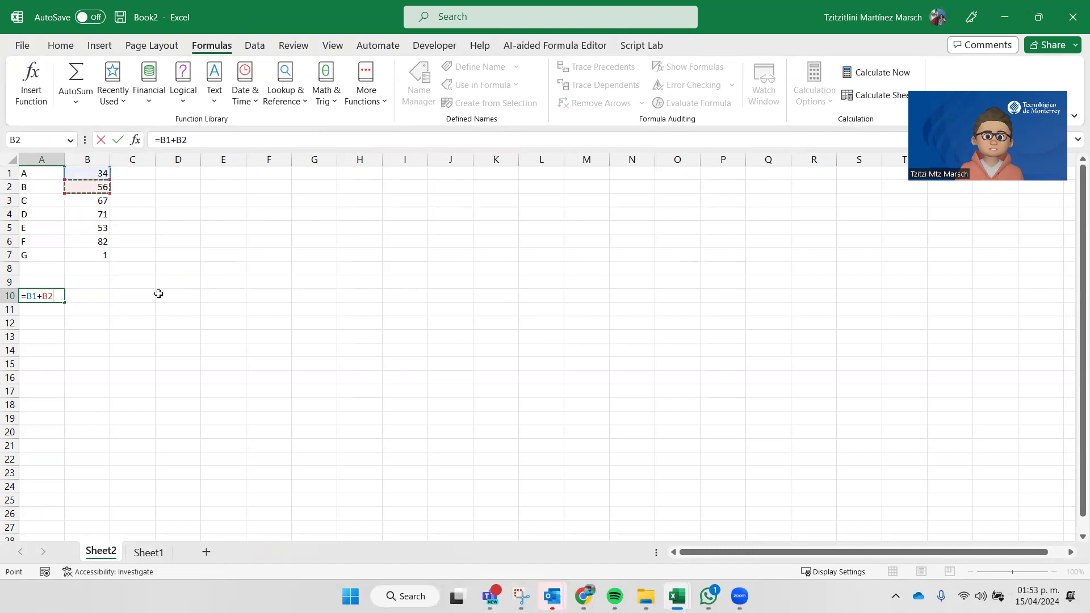
key("Return")
Check which cells the formula in A10 references, and fill it down through A16
left_click(53, 294)
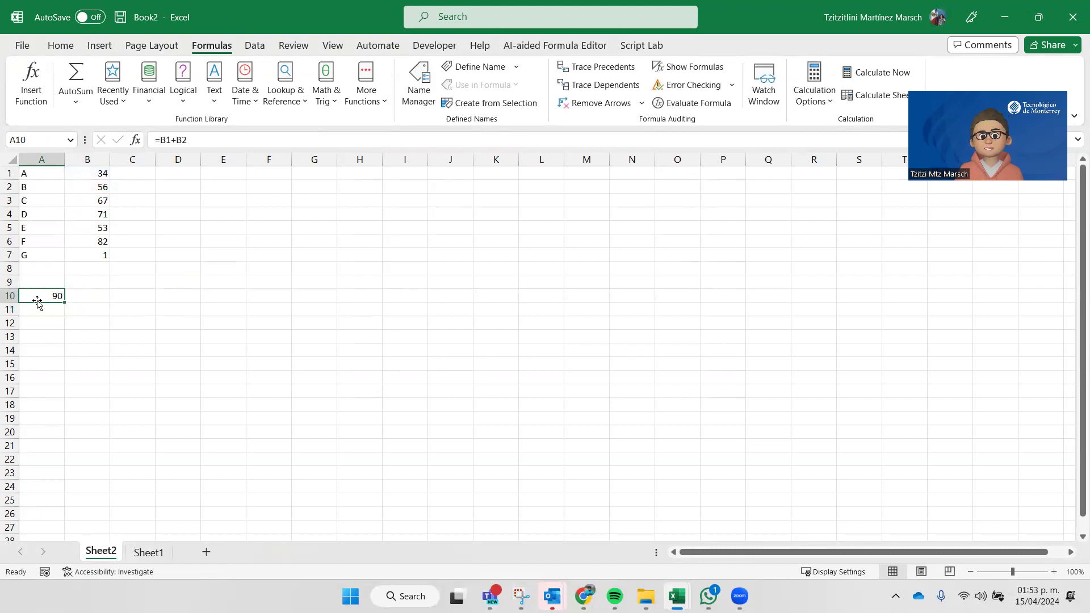
double_click(38, 293)
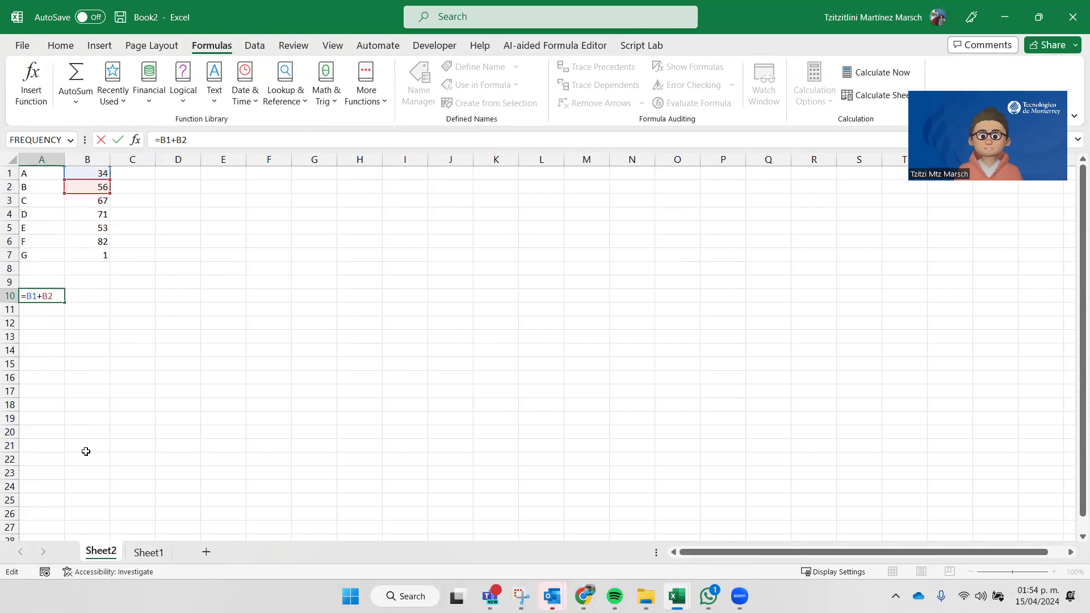
key("Return")
left_click(38, 292)
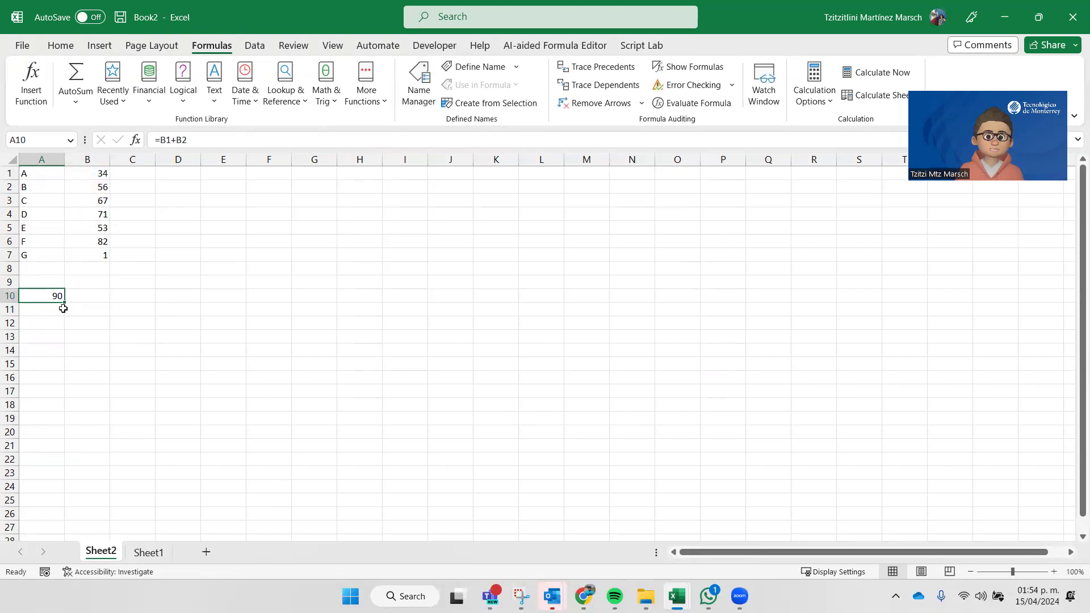
left_click_drag(64, 302, 52, 379)
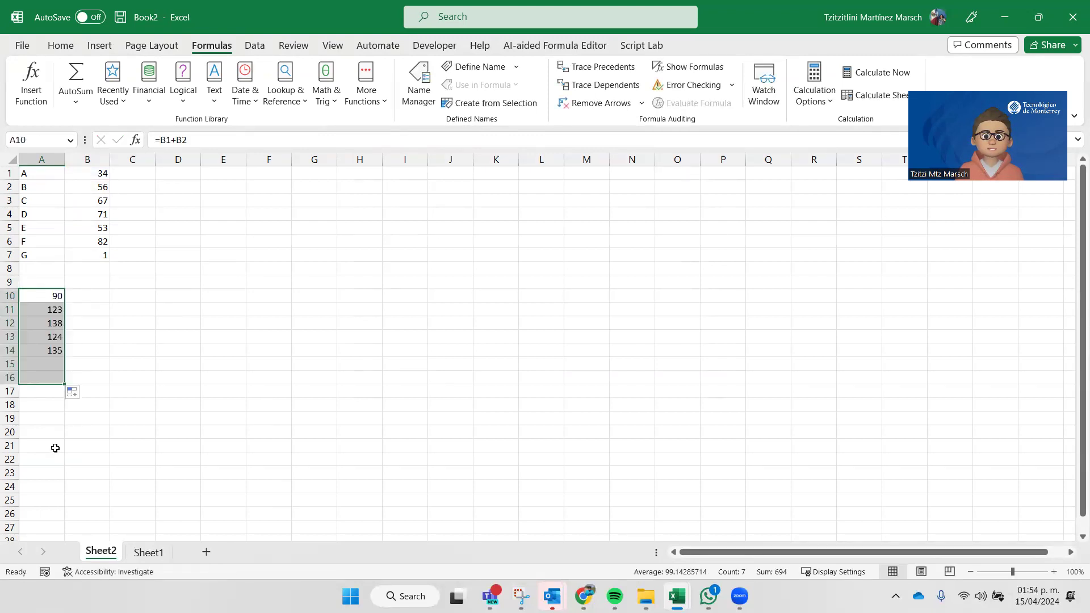
Compare the cell references in the formulas of A10, A11 and A12
left_click(43, 309)
left_click(41, 295)
double_click(41, 295)
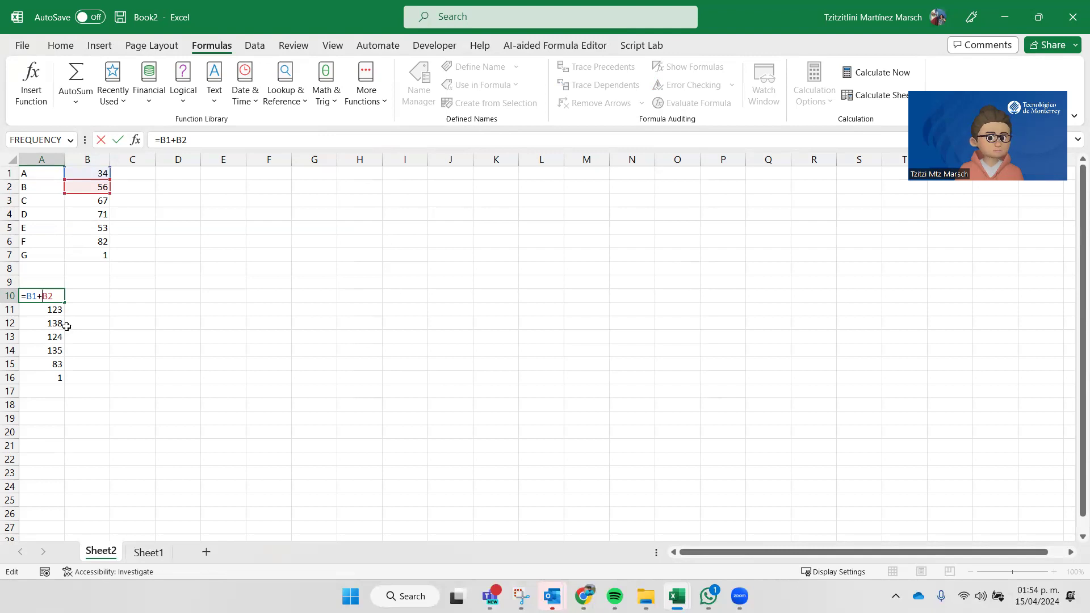
left_click(54, 307)
double_click(54, 307)
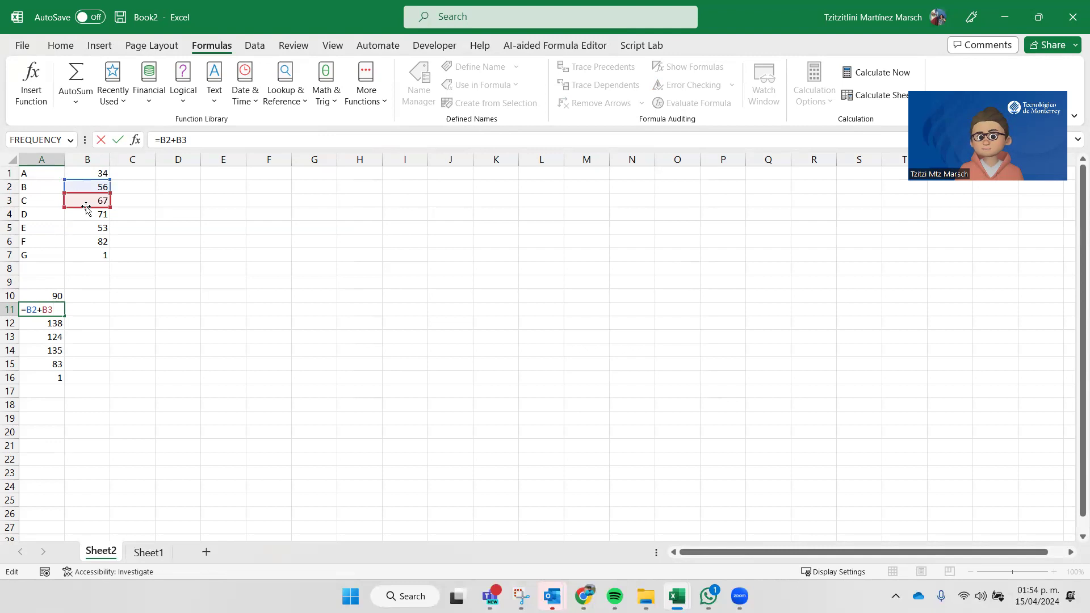
key("Return")
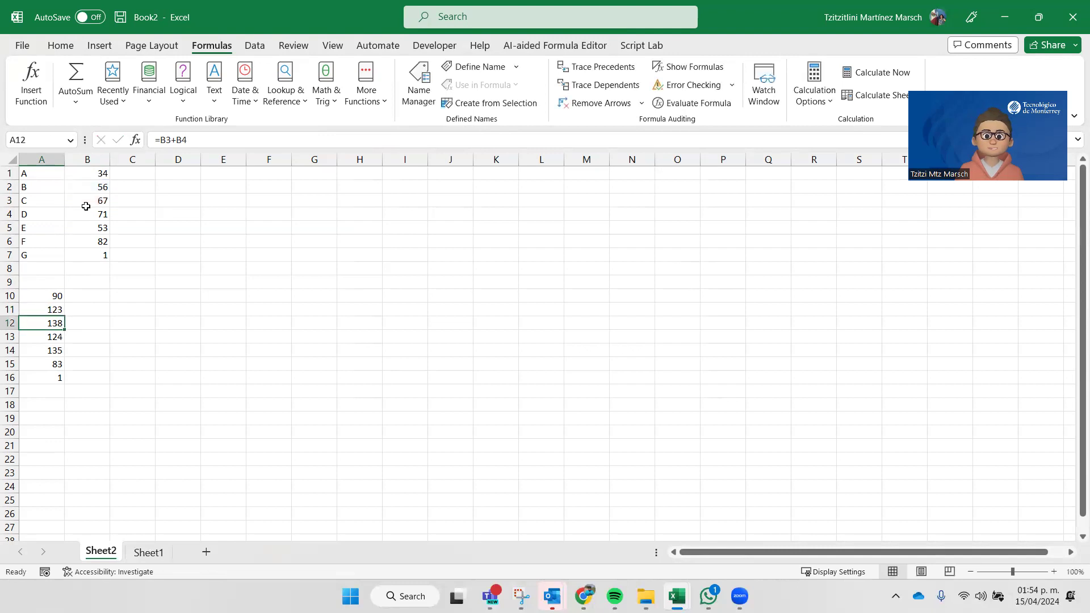
double_click(55, 322)
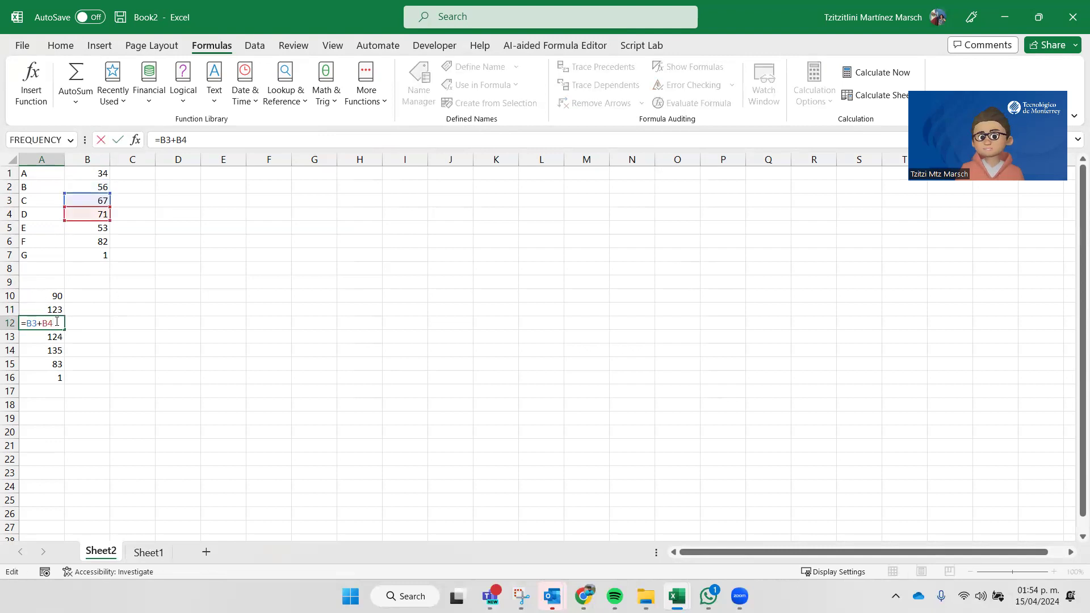
key("Return")
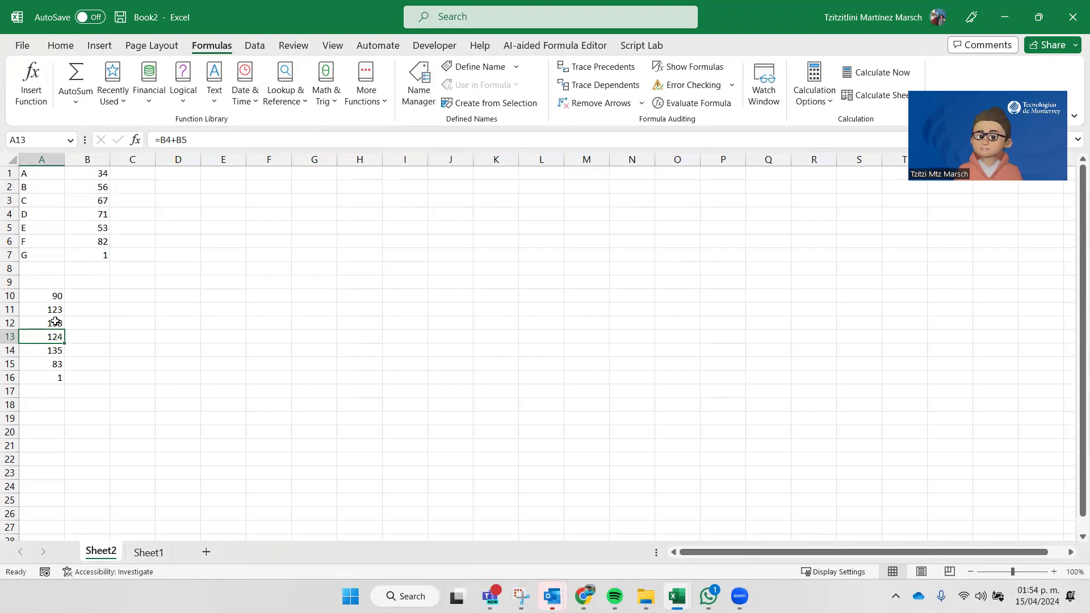
Enter the constant 0.05 in cell D1
left_click(88, 178)
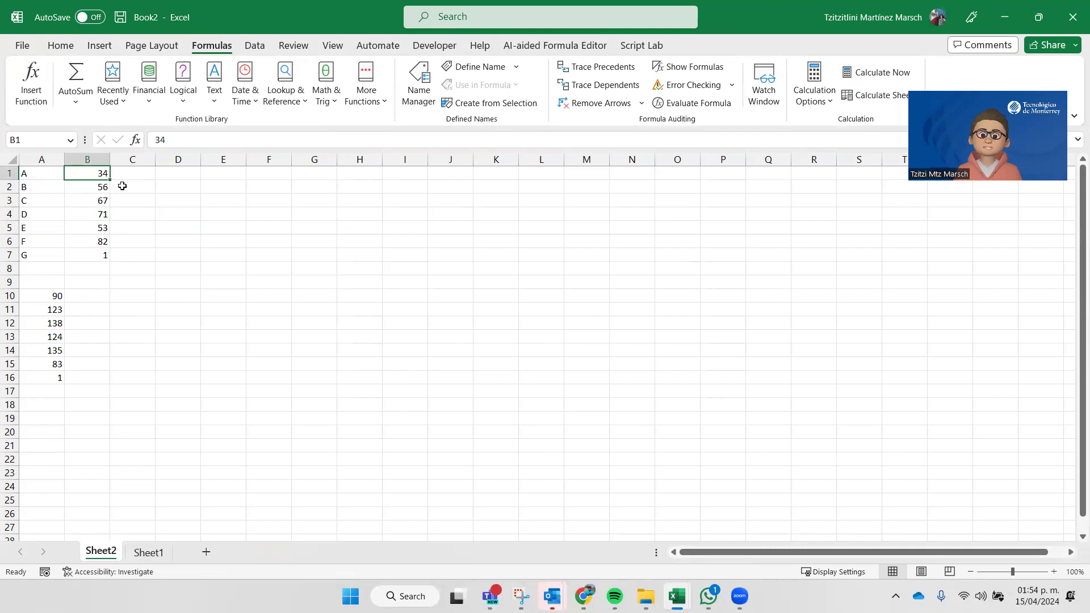
left_click(177, 172)
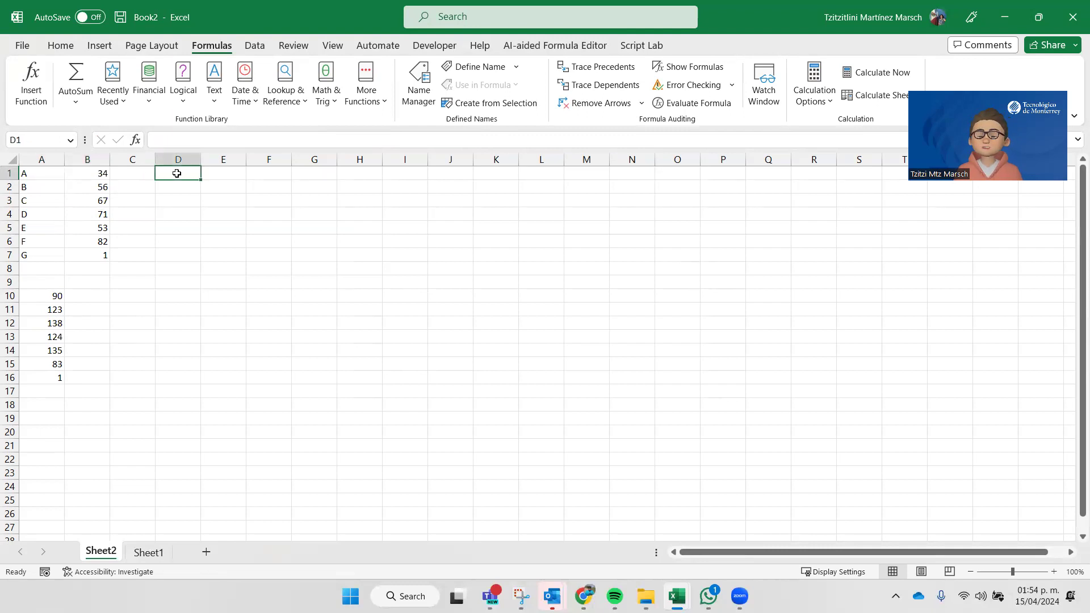
type("0.05")
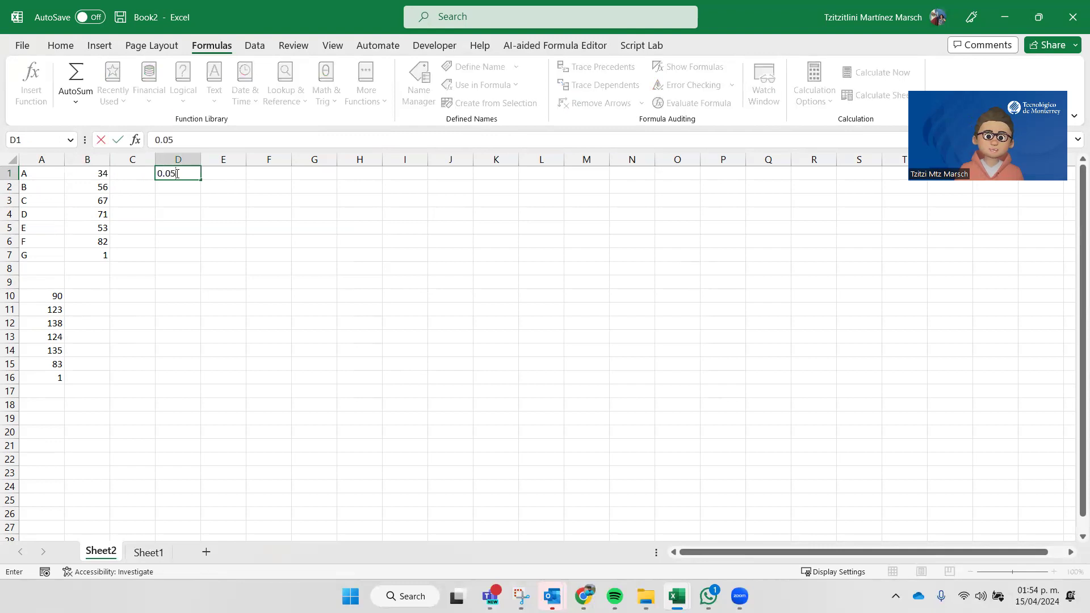
key("Return")
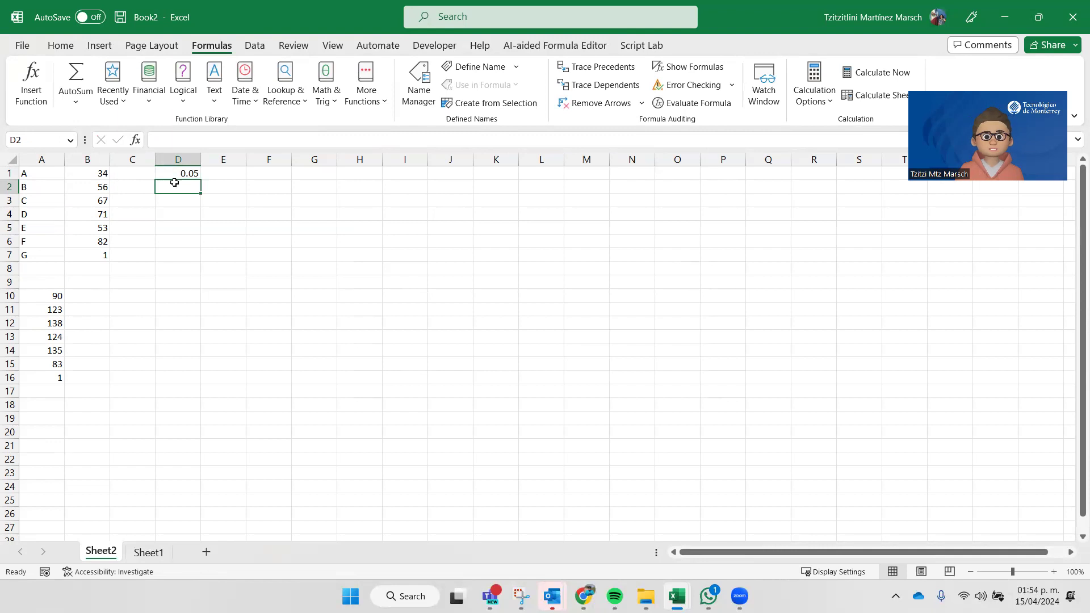
Enter a formula in cell D10 that multiplies the first value by a typed constant, =B1*0.05
left_click(175, 300)
left_click(180, 174)
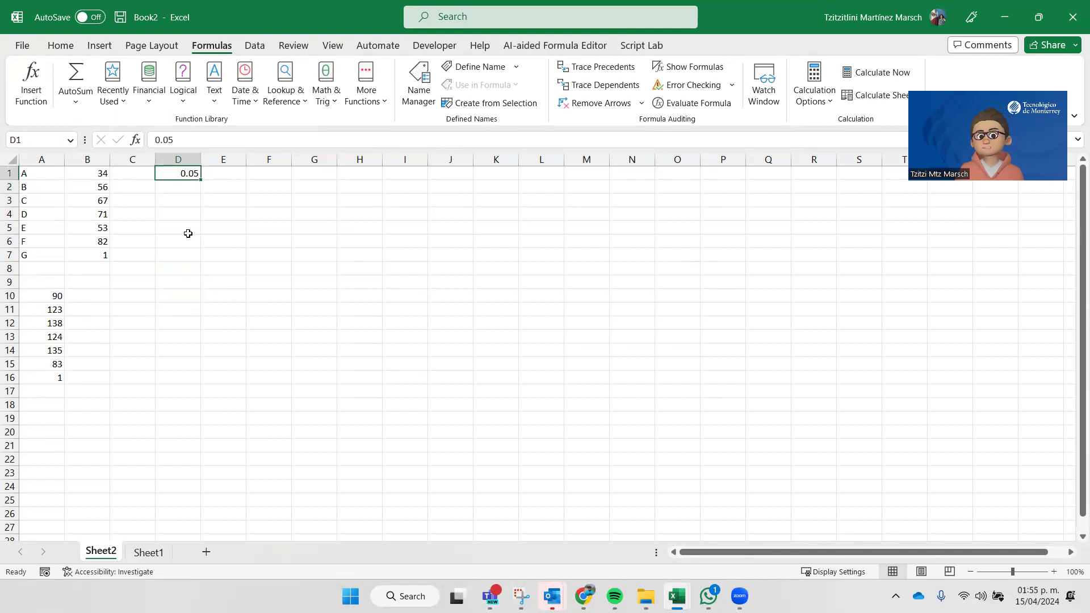
left_click(179, 294)
type("=")
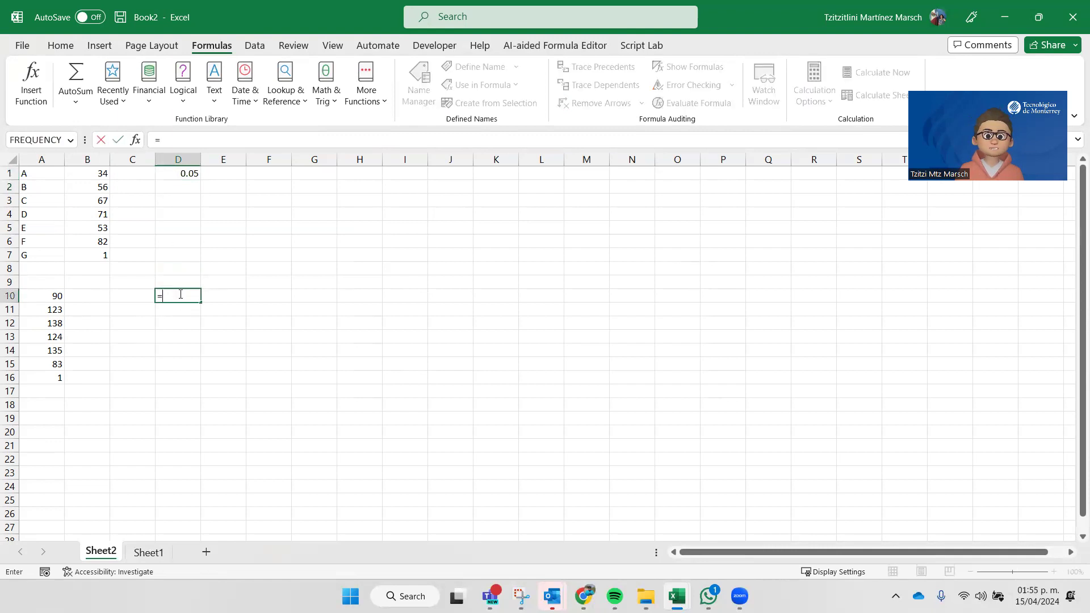
left_click(86, 174)
type("*0.05")
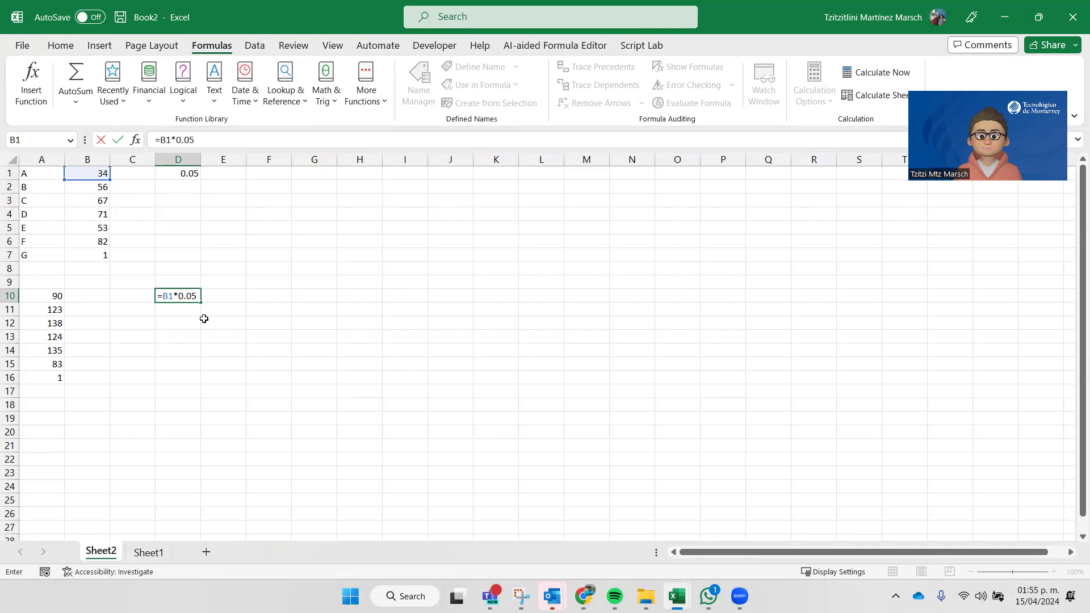
key("Return")
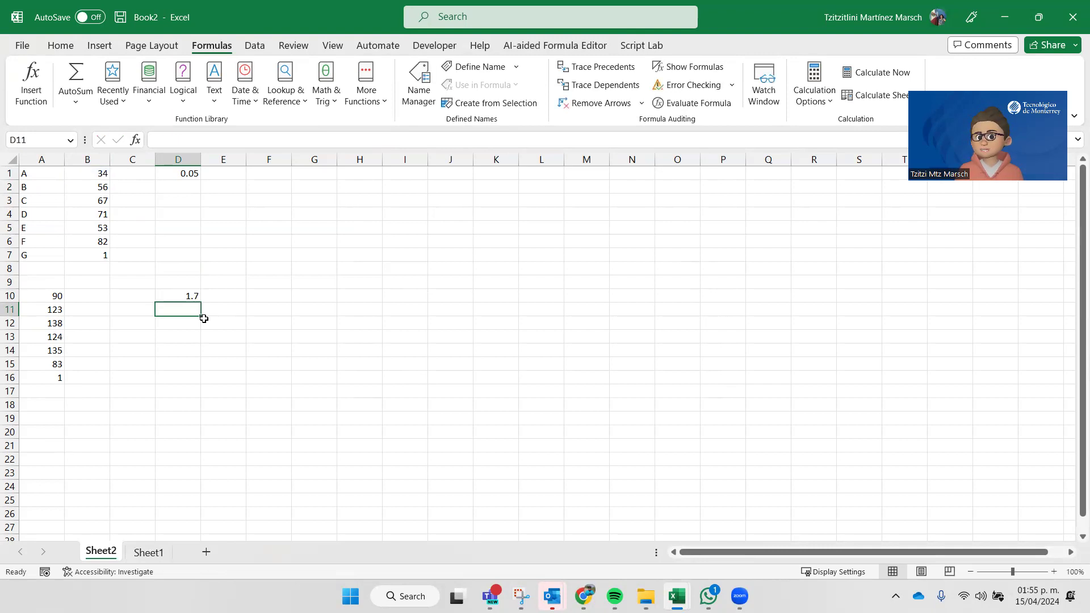
Fill the formula in D10 down through D16 and clear the surplus cells D17:D18
left_click(190, 296)
left_click_drag(201, 302, 183, 404)
key("Delete")
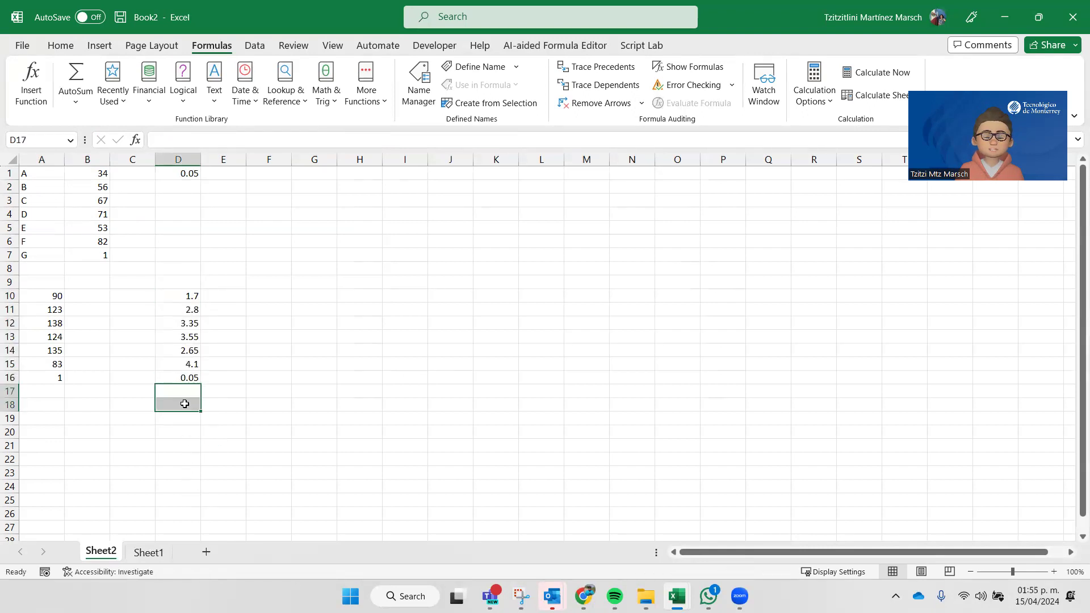
left_click_drag(180, 298, 182, 377)
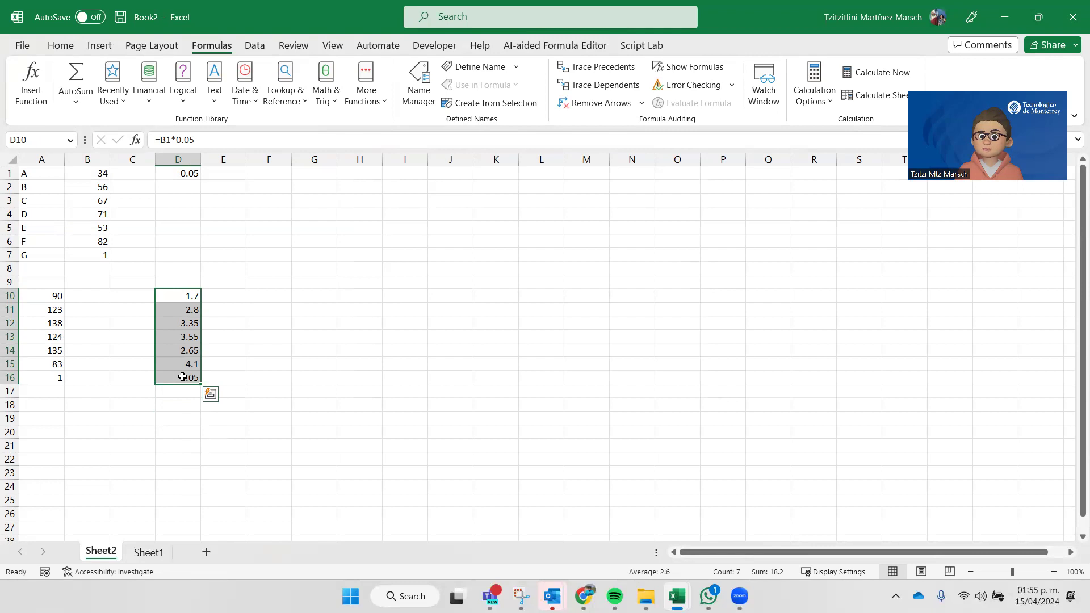
left_click(206, 284)
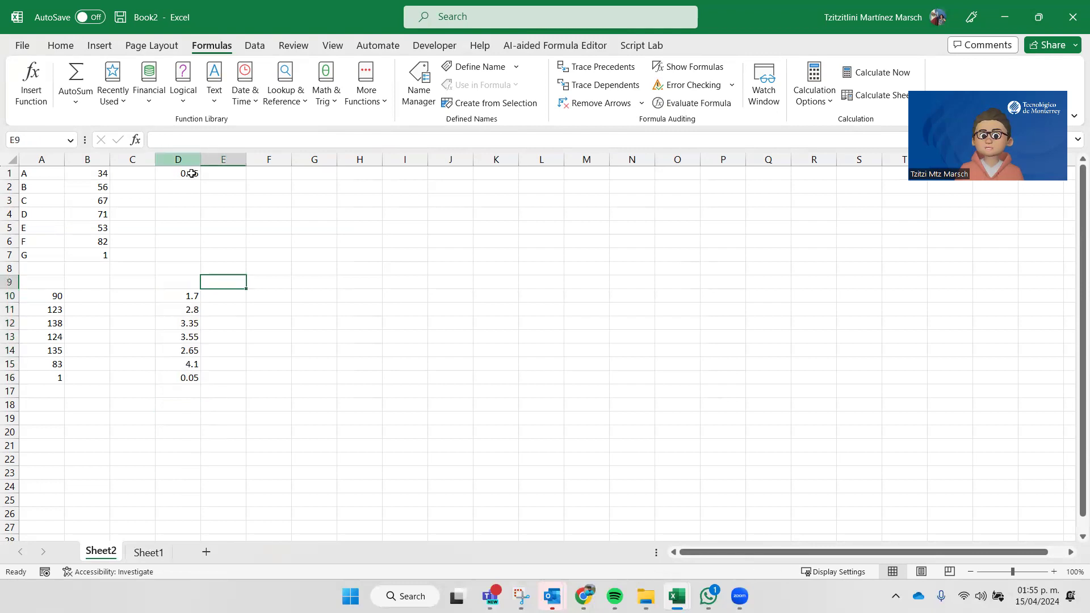
Set the constant in cell D1 to 0.1
left_click(191, 174)
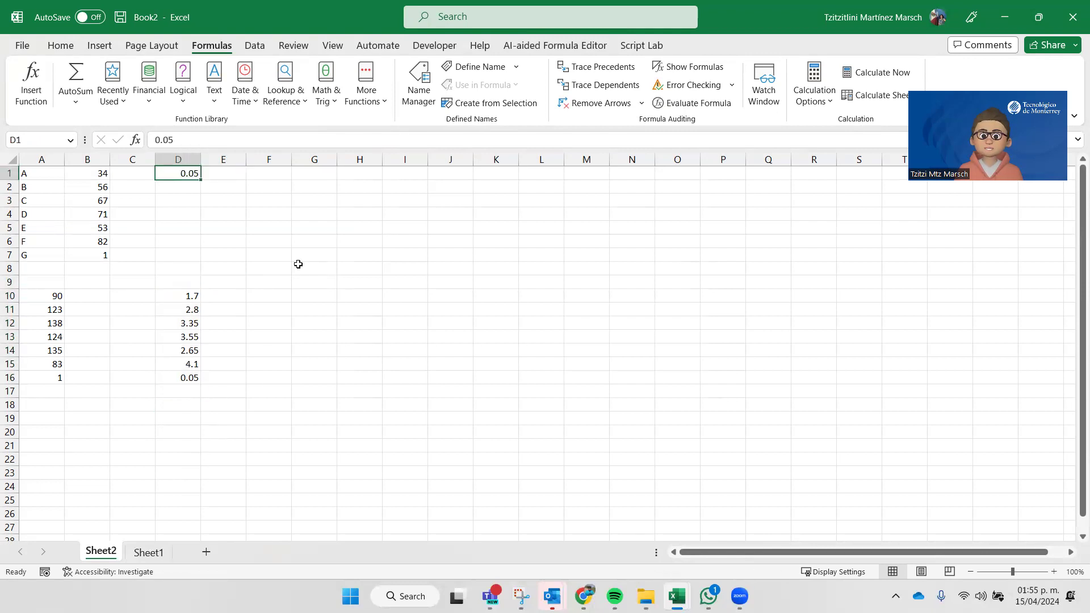
type("0.")
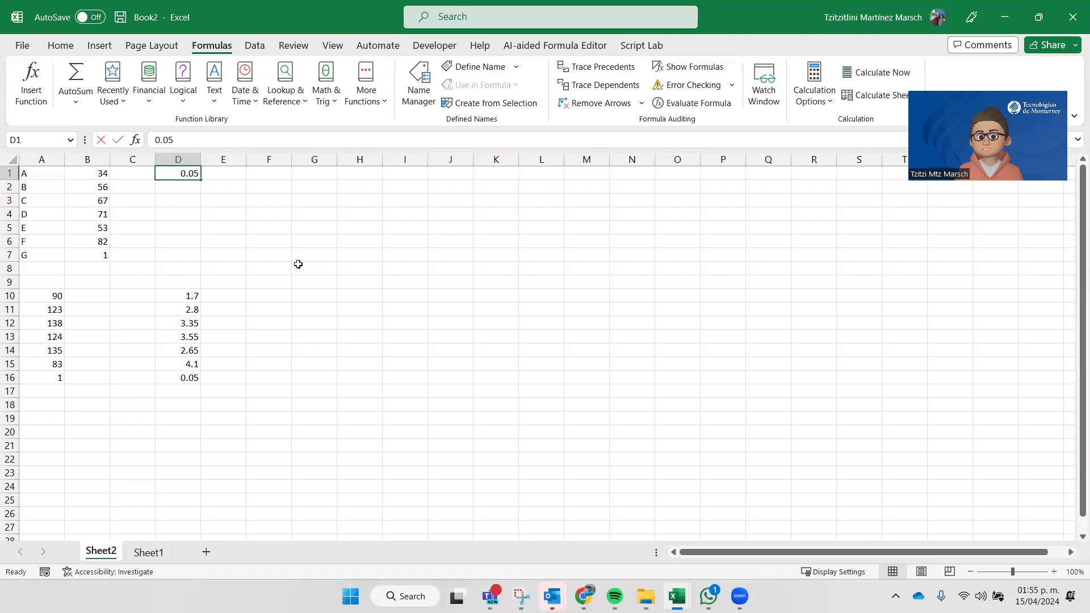
type("1")
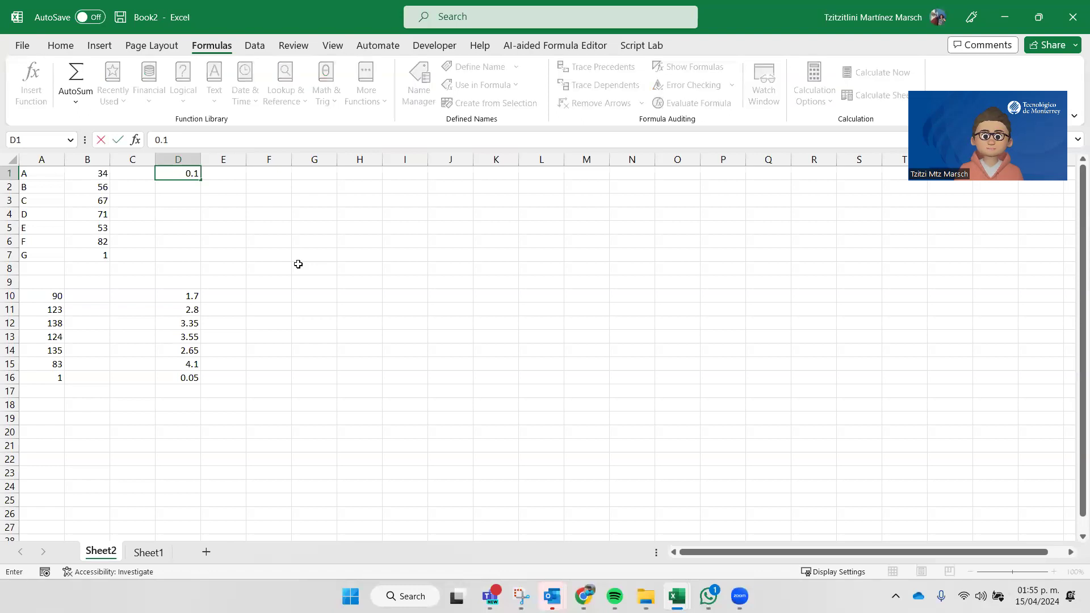
key("Return")
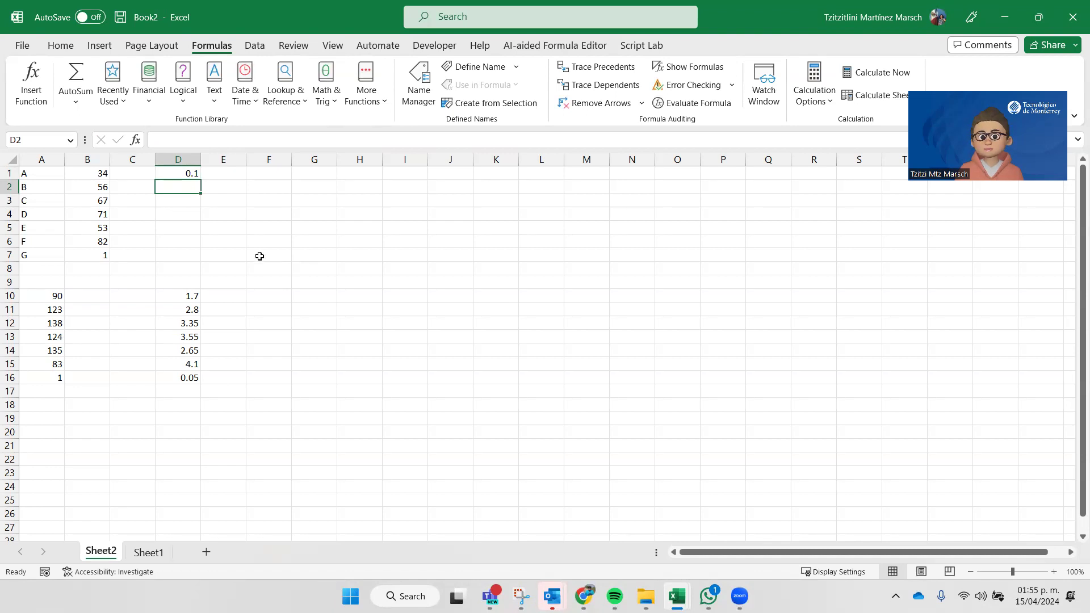
Change the formula in D10 to =B1*D1 and fill it down through D16
left_click(188, 294)
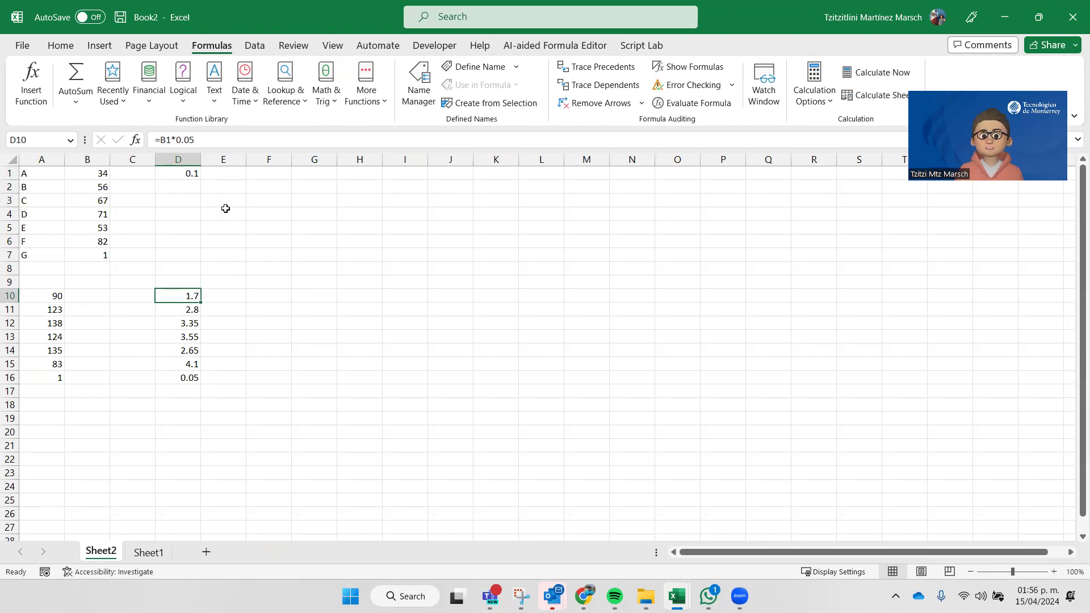
left_click(199, 147)
key("BackSpace")
key("BackSpace")
key("BackSpace")
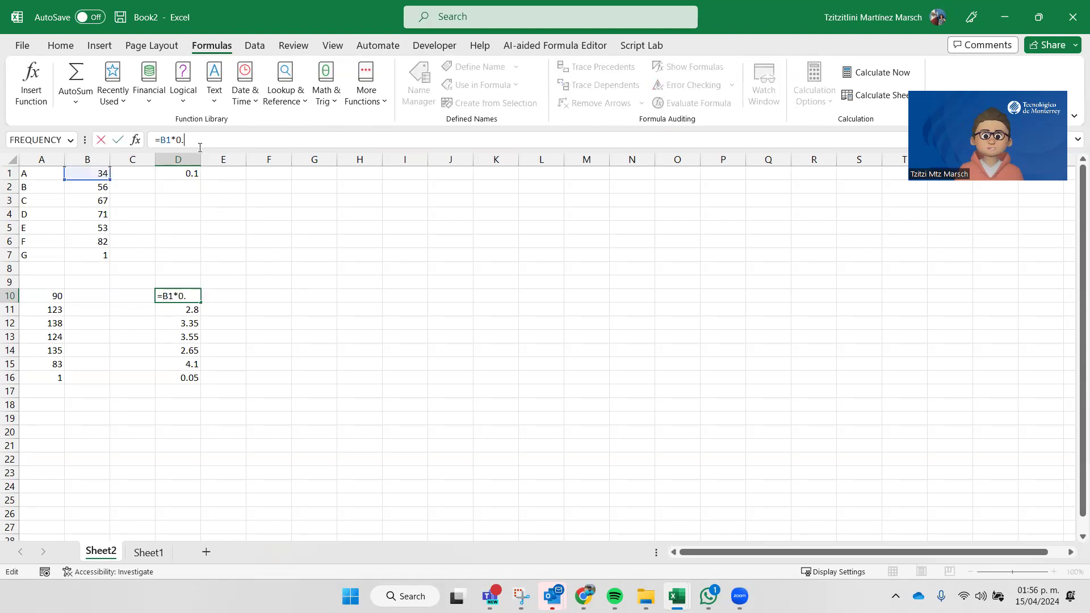
left_click(189, 179)
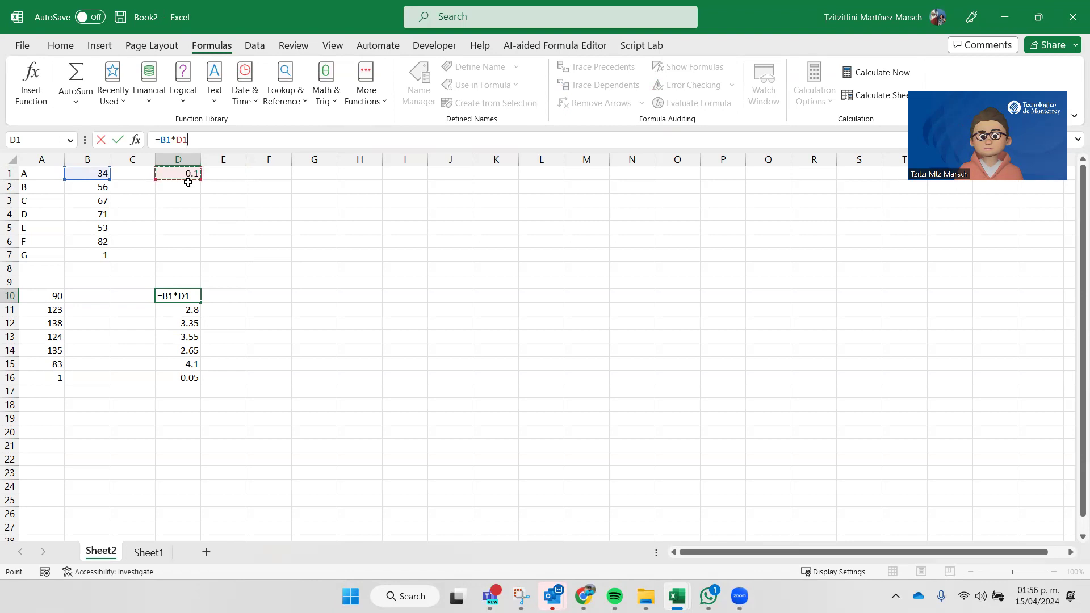
key("Return")
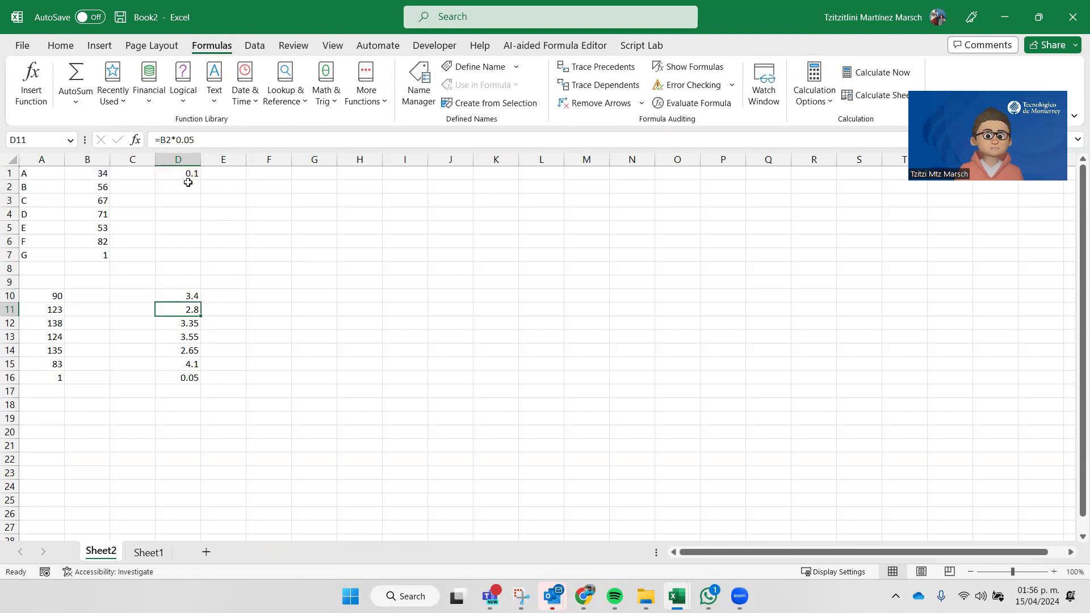
left_click(193, 296)
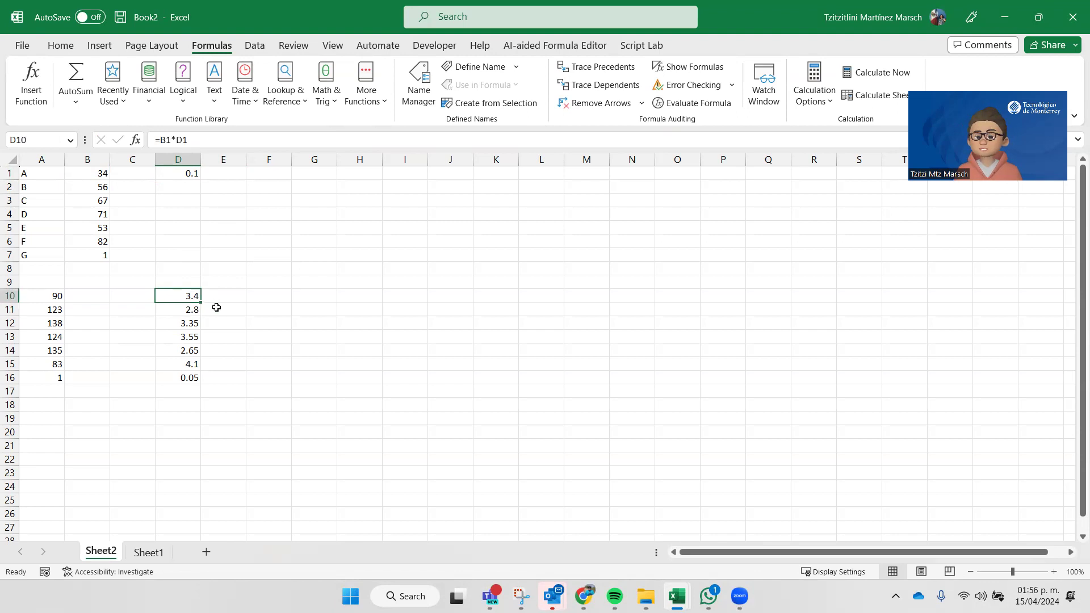
left_click_drag(201, 302, 200, 379)
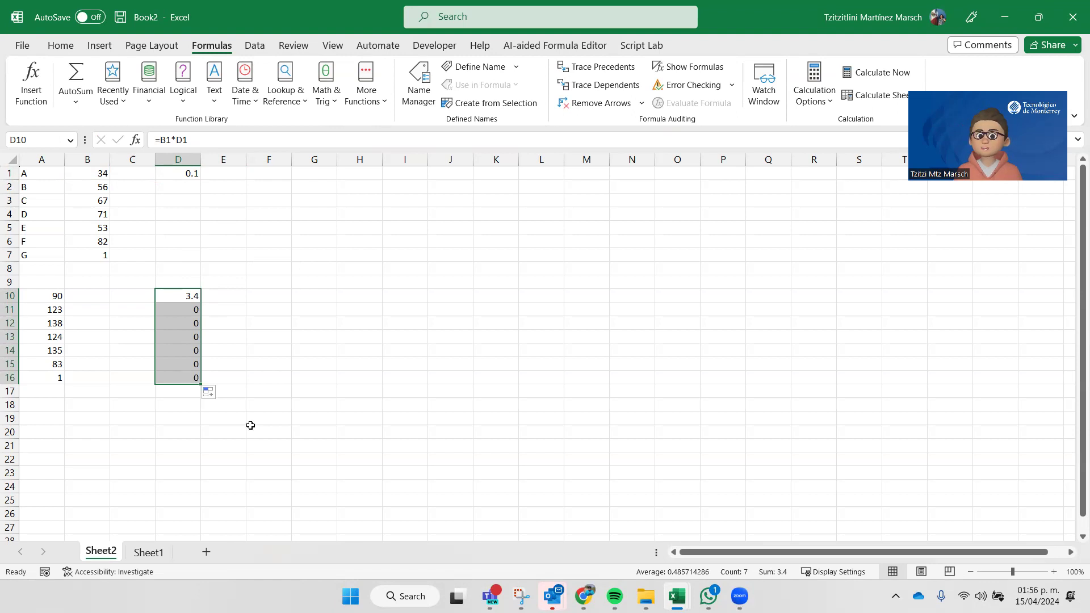
Inspect the copied formula in D11 and the cells it refers to
left_click(91, 171)
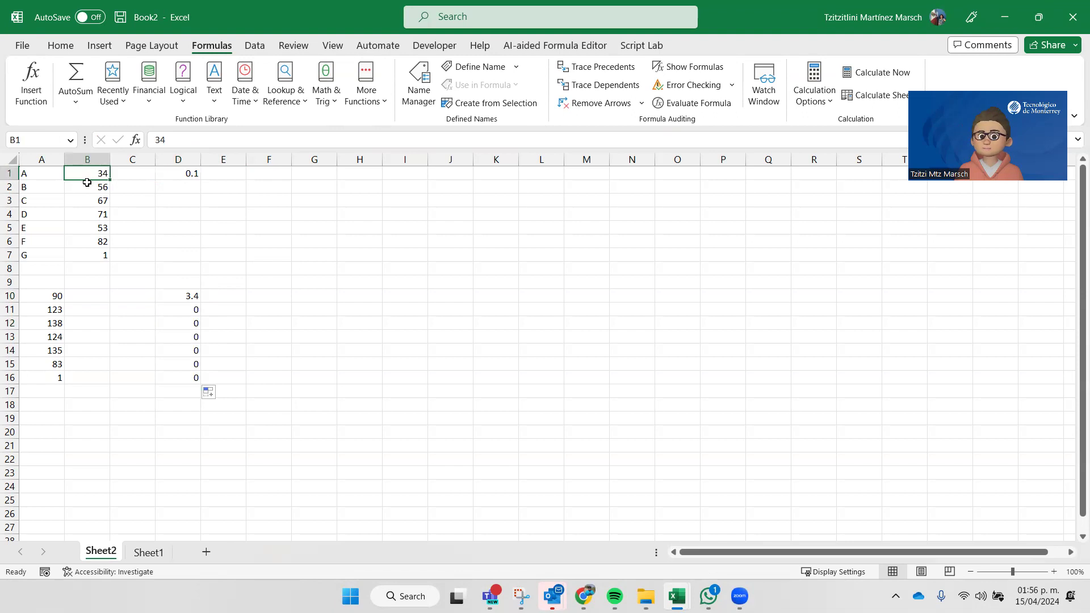
left_click(89, 182)
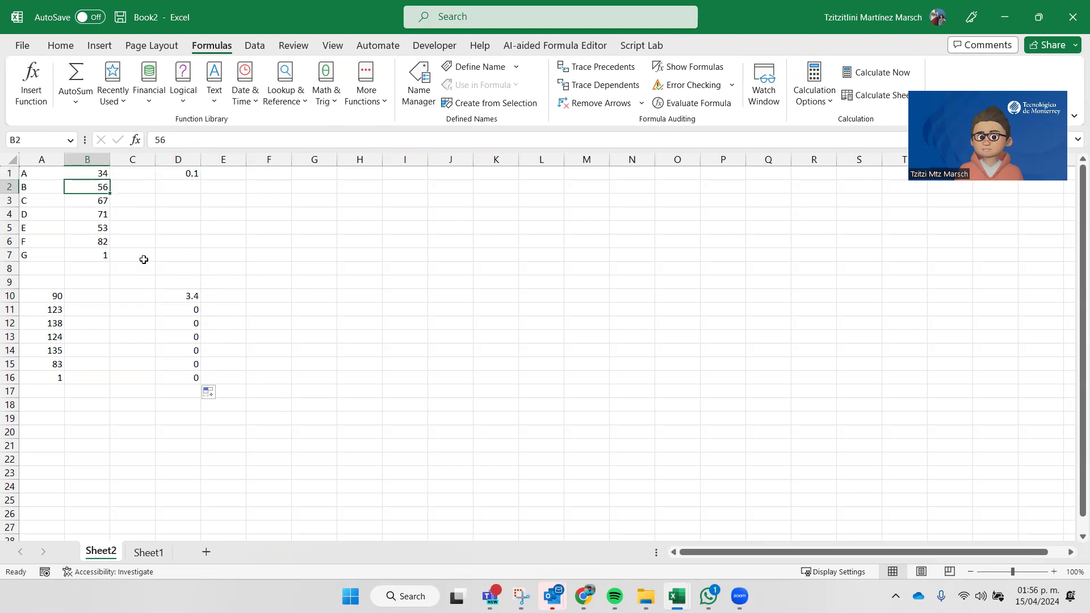
left_click(182, 310)
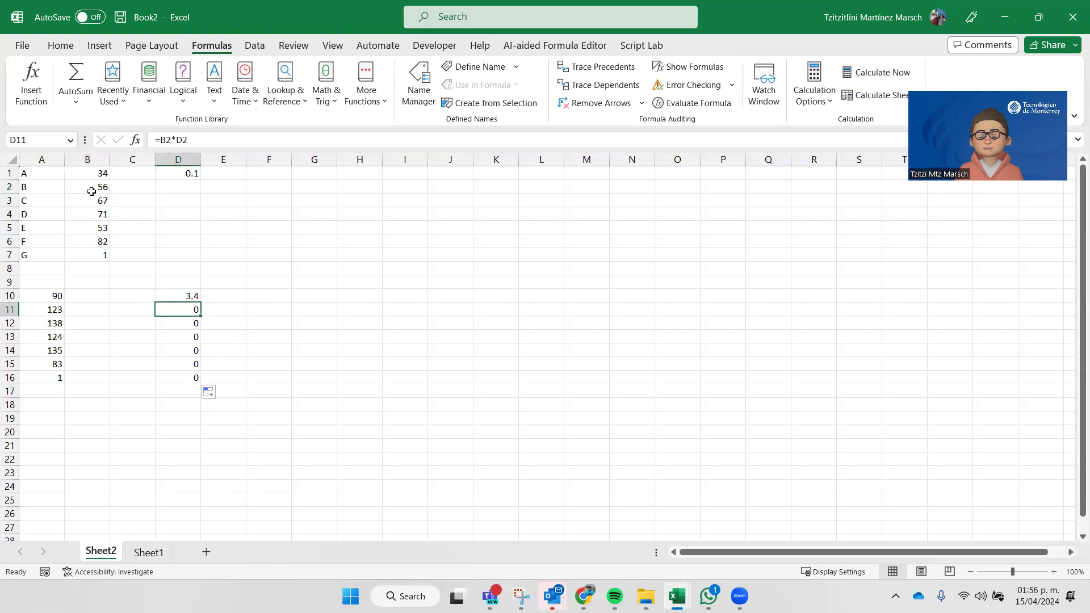
double_click(182, 309)
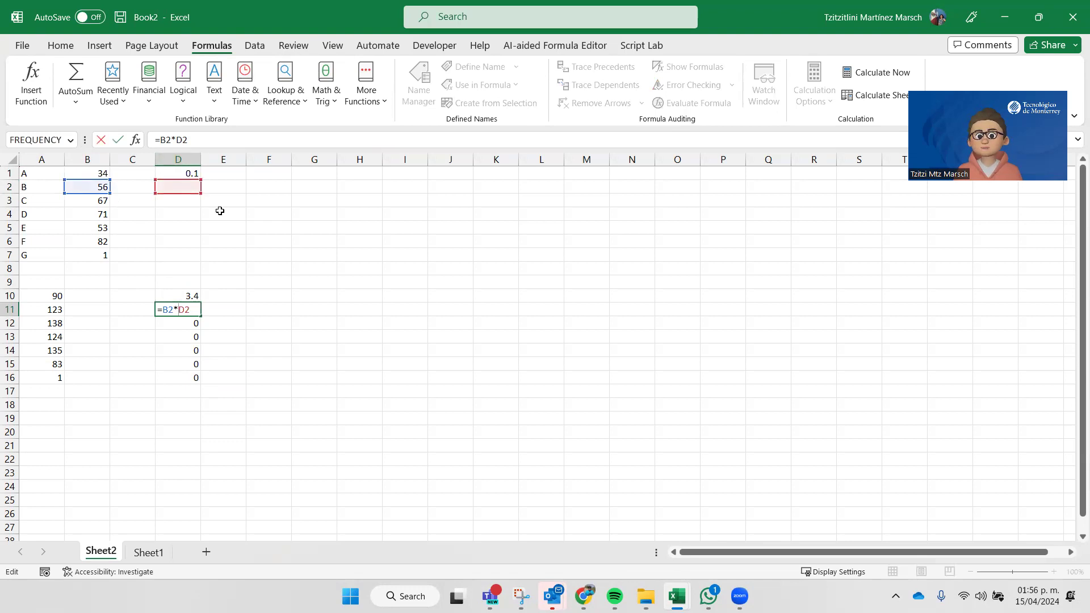
key("Return")
Re-enter the formula in D10 as =B1*$D$1, making the reference to the constant absolute
key("Up")
key("Up")
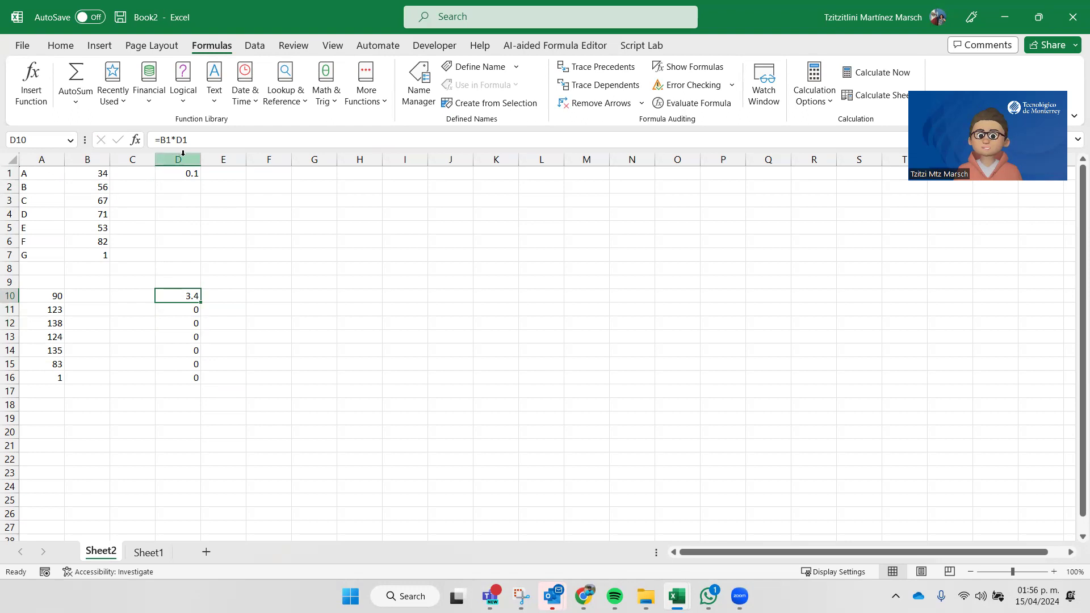
type("=")
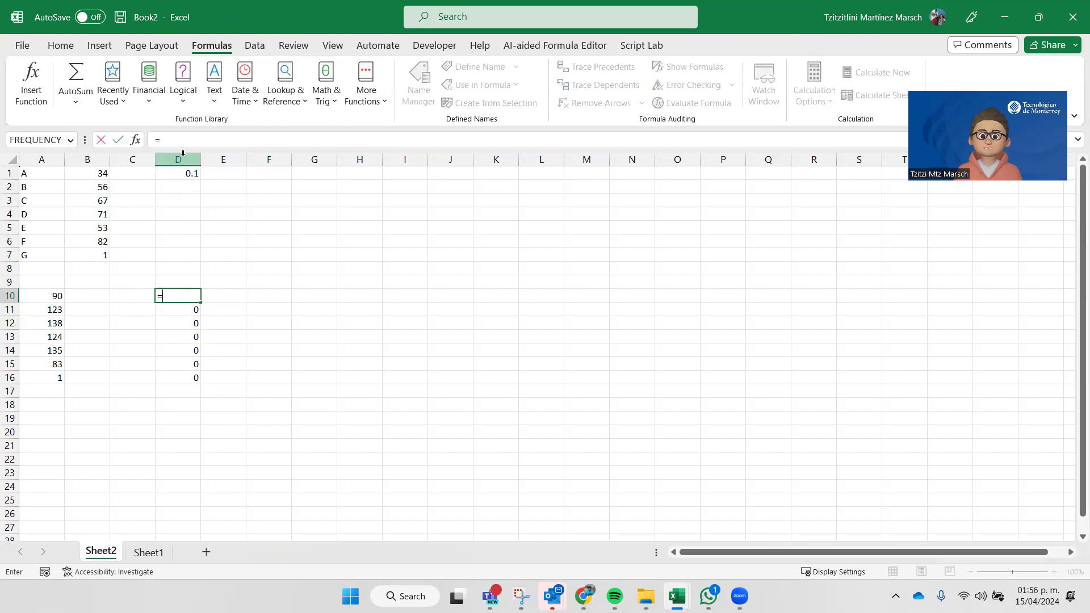
left_click(87, 159)
key("BackSpace")
key("BackSpace")
key("BackSpace")
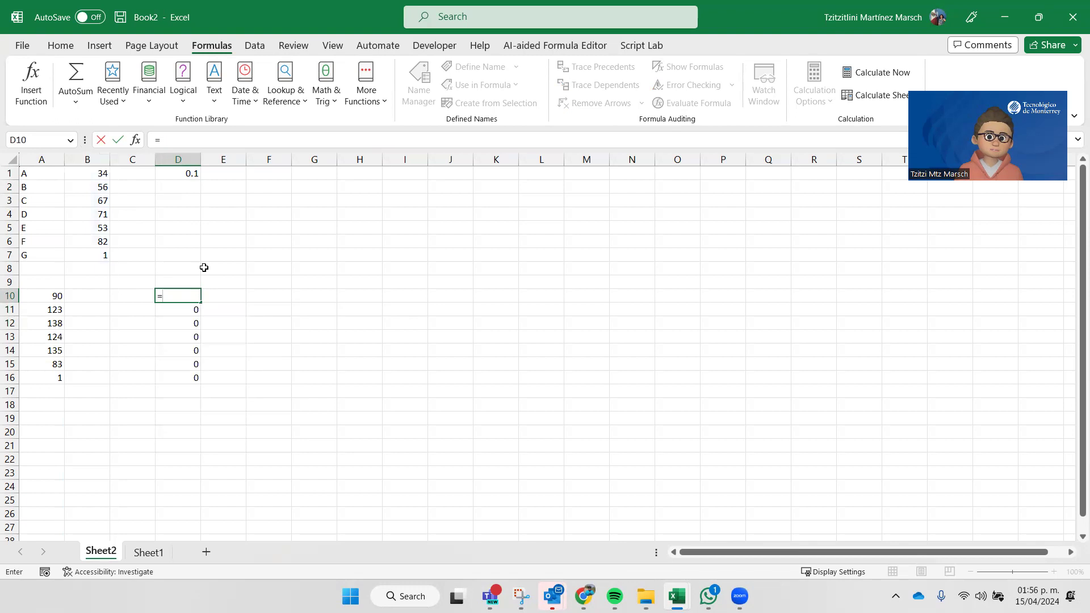
left_click(99, 176)
type("*")
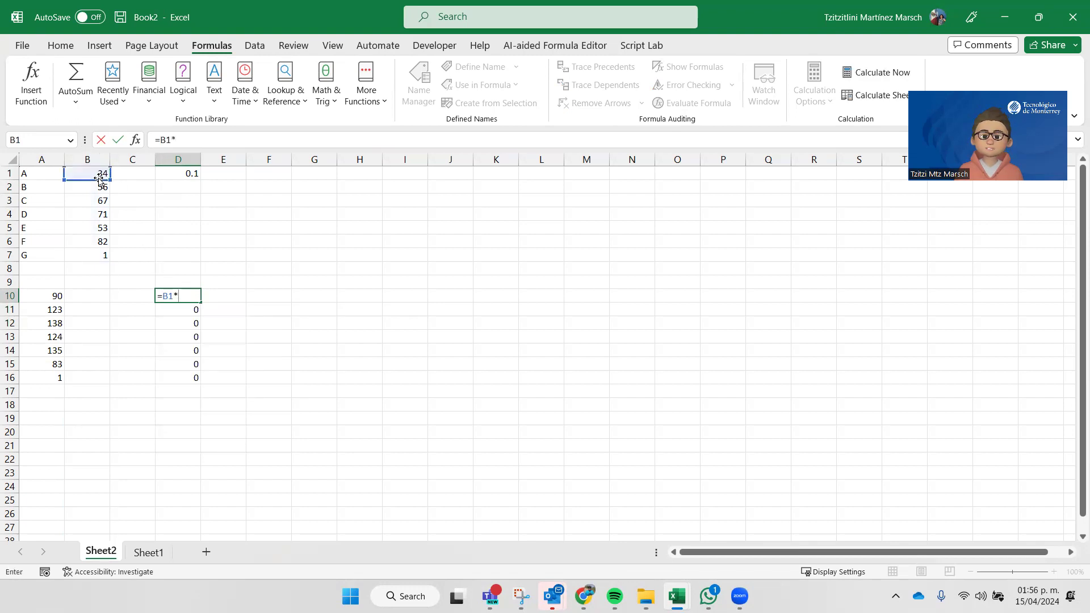
left_click(195, 174)
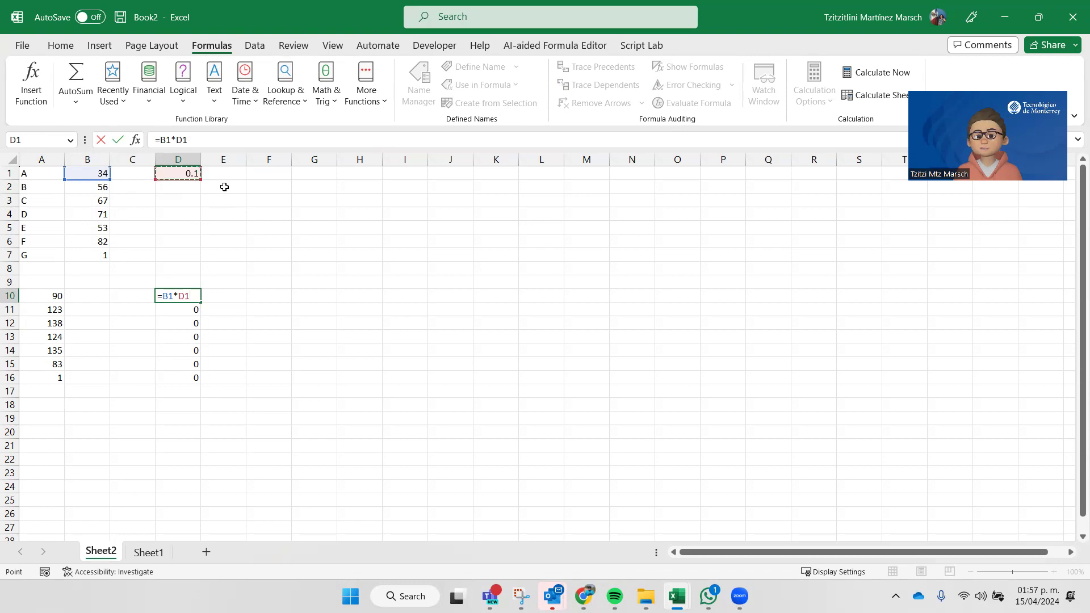
key("F4")
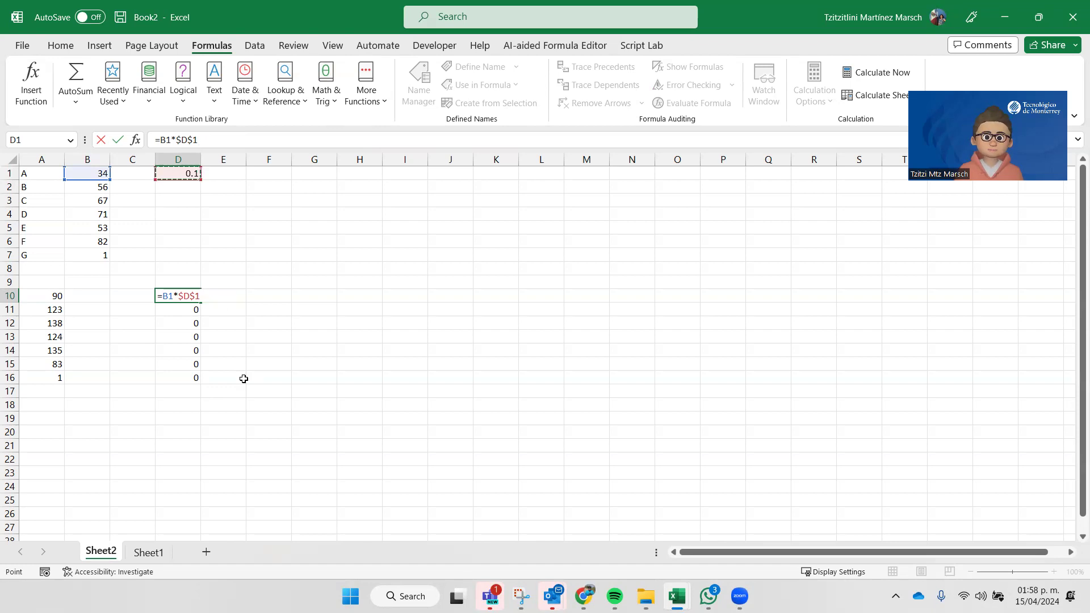
Cycle the constant's reference in the D10 formula through D$1, $D1 and D1 back to $D$1
key("F4")
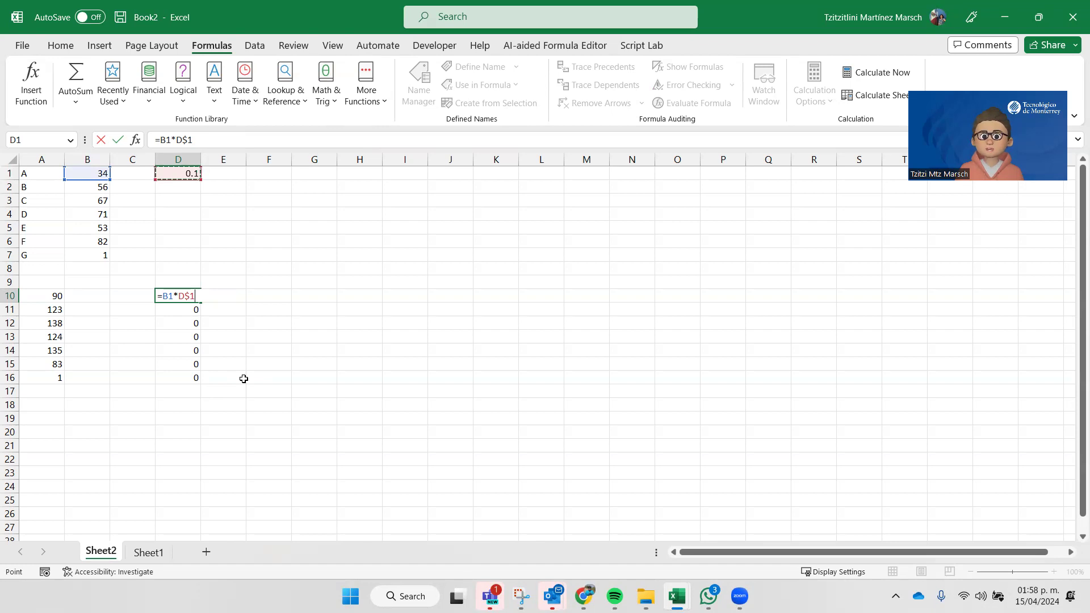
key("F4")
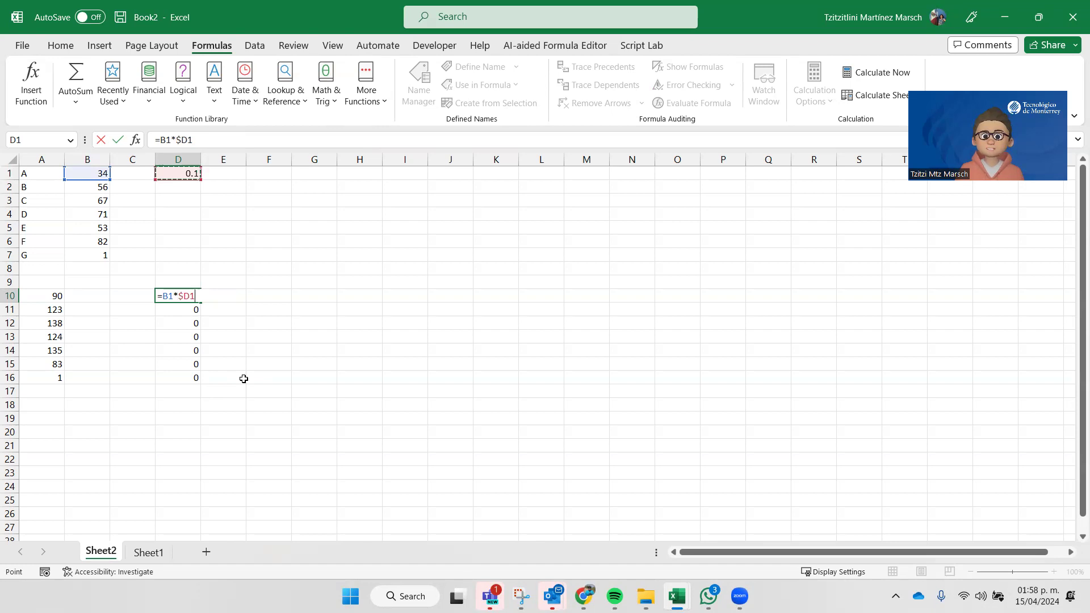
key("F4")
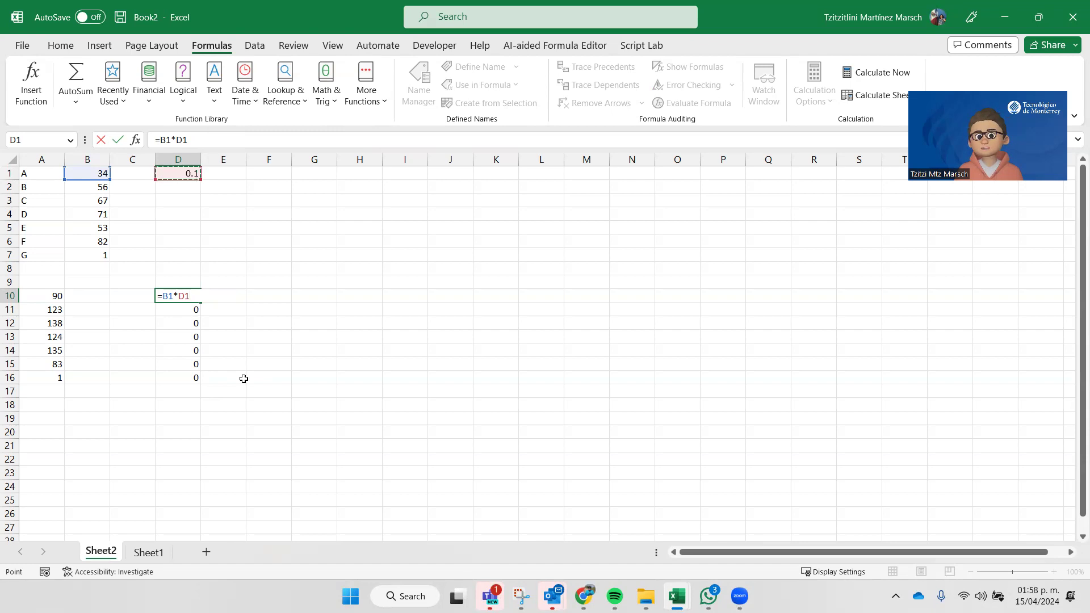
key("F4")
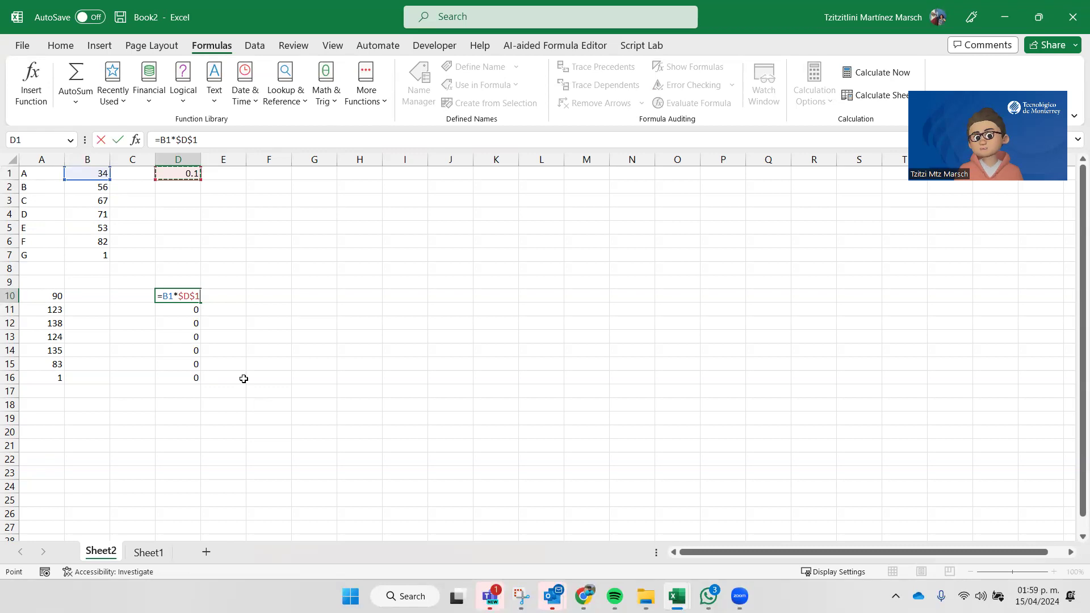
Confirm the formula in D10 and fill it down through D16
key("Return")
left_click(177, 296)
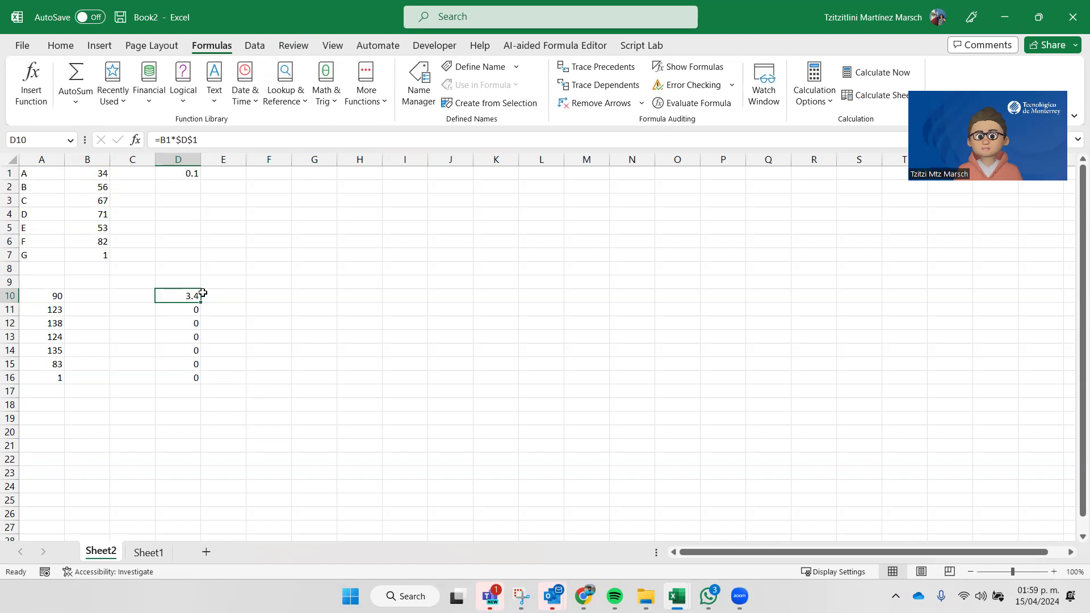
left_click_drag(198, 300, 197, 383)
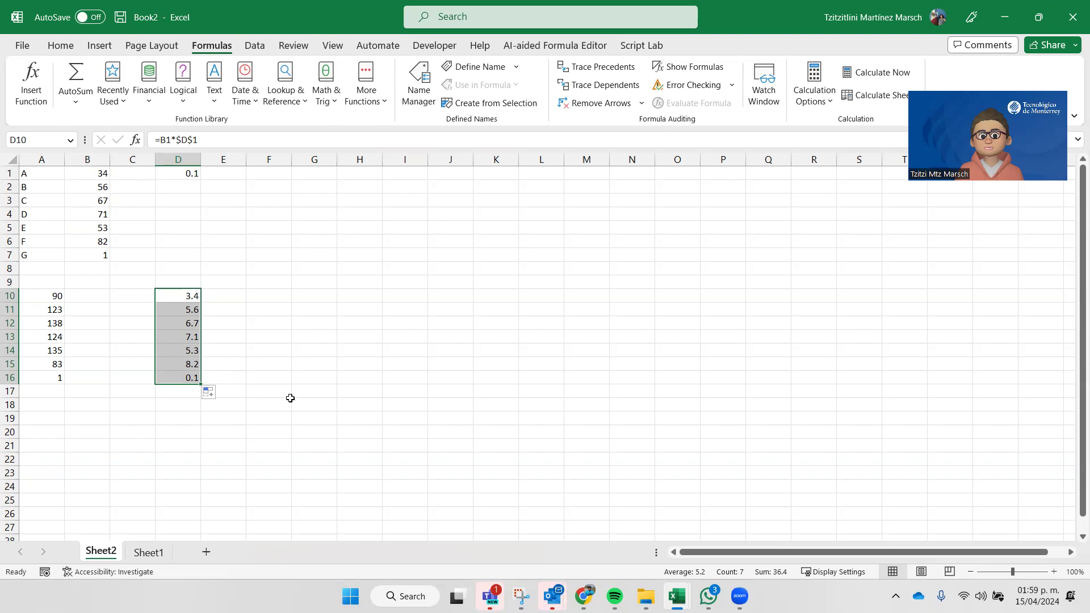
Copy cell D10 and review the available paste options without pasting
left_click(59, 46)
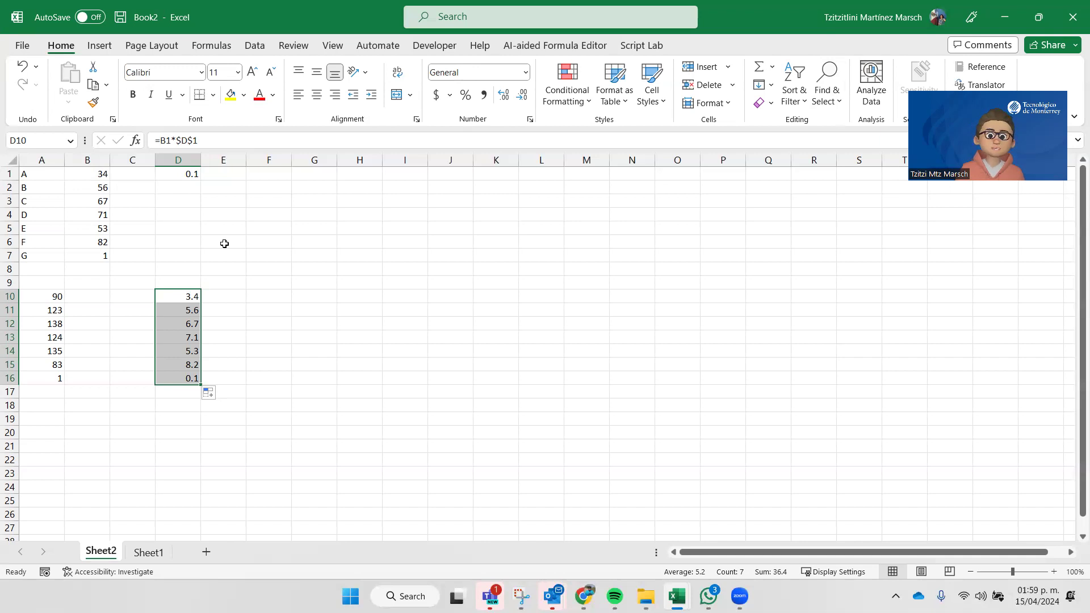
left_click(198, 297)
key("ctrl+c")
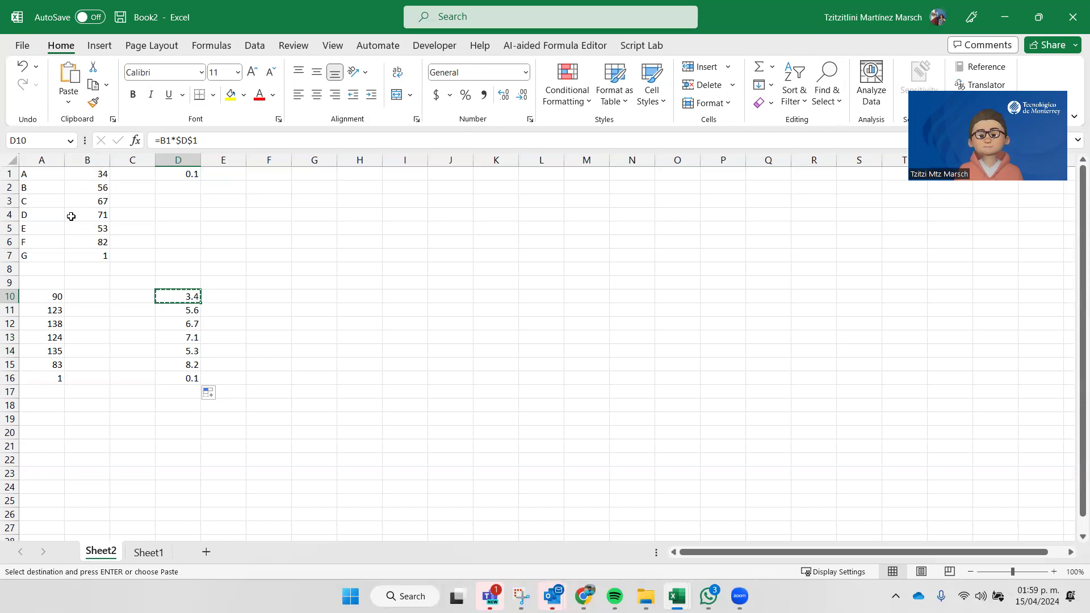
left_click(68, 101)
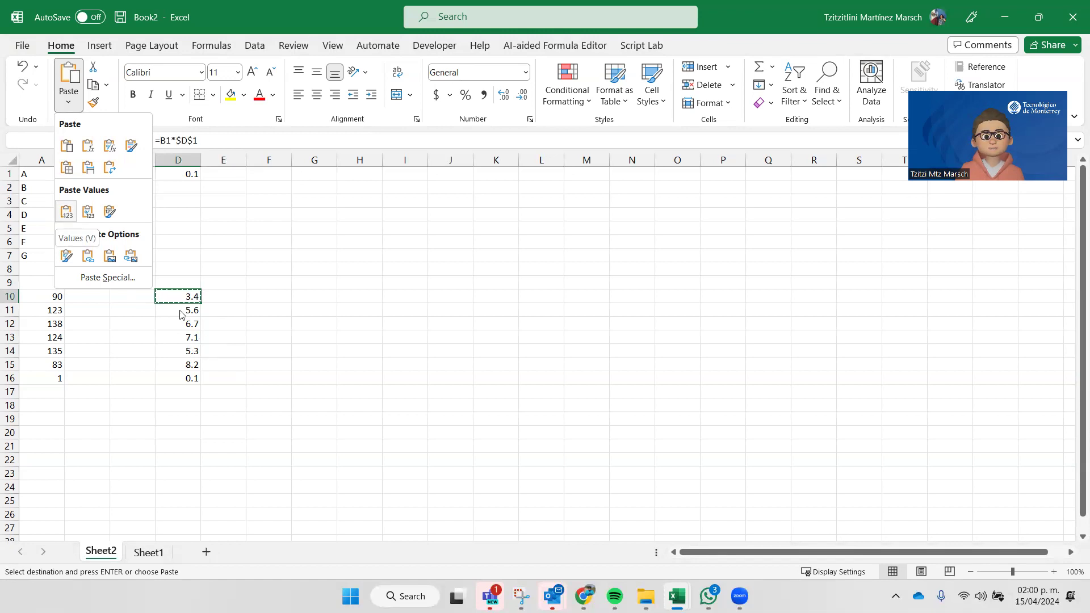
left_click(181, 339)
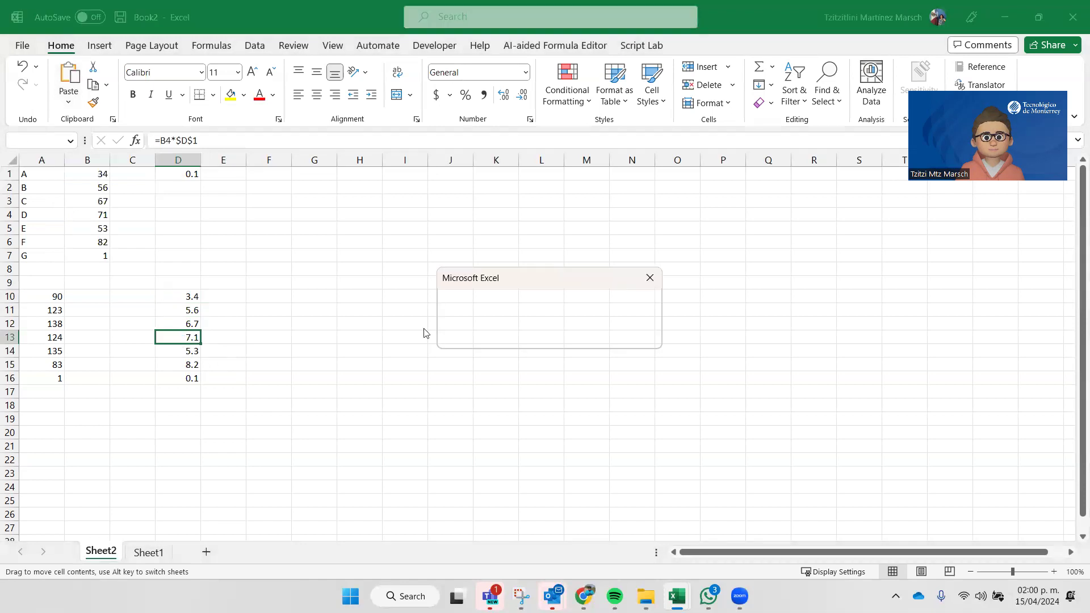
left_click(649, 277)
Copy the range D10:D16 and review the choices in the Paste Special dialog
left_click_drag(187, 296, 190, 378)
key("ctrl+c")
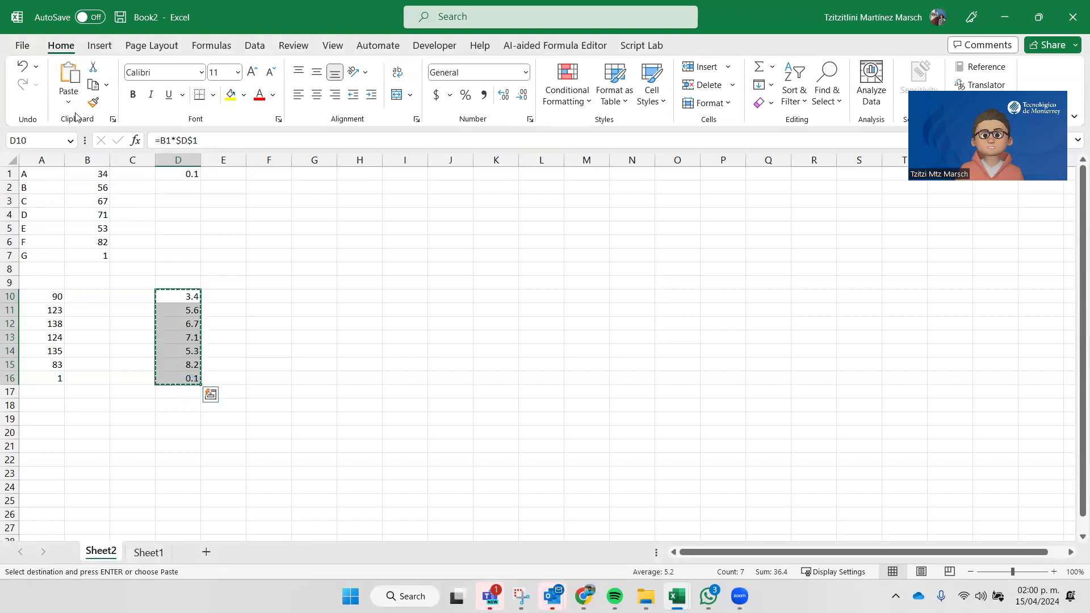
left_click(72, 104)
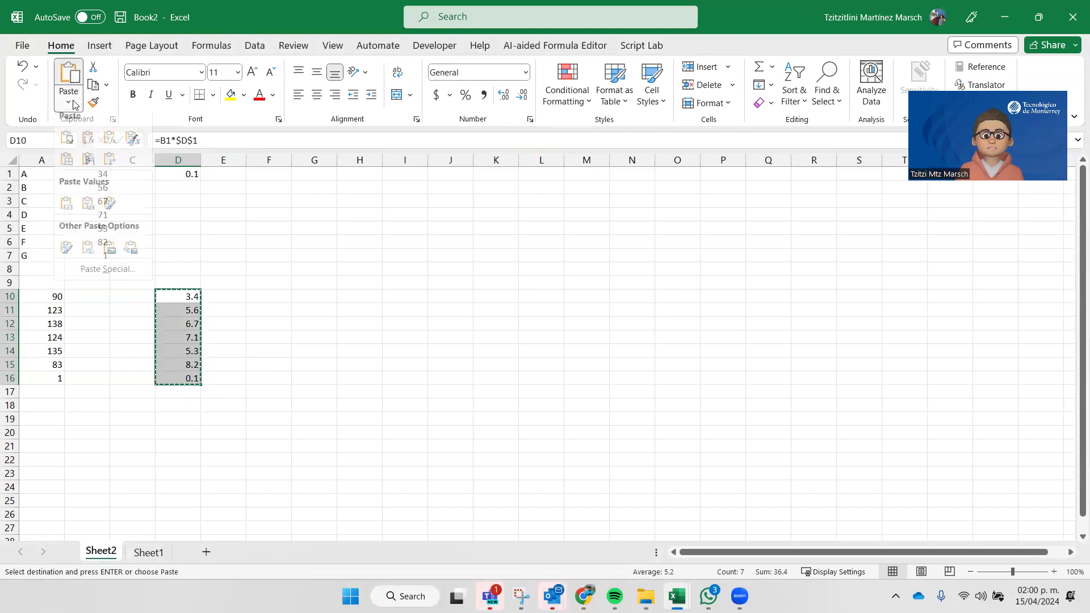
left_click(107, 278)
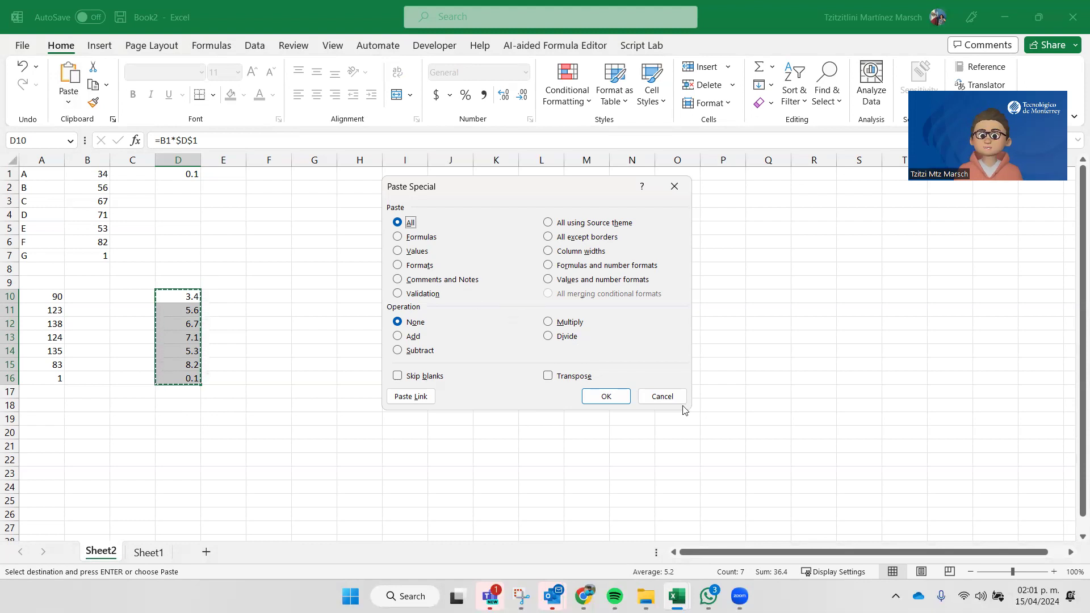
left_click(662, 396)
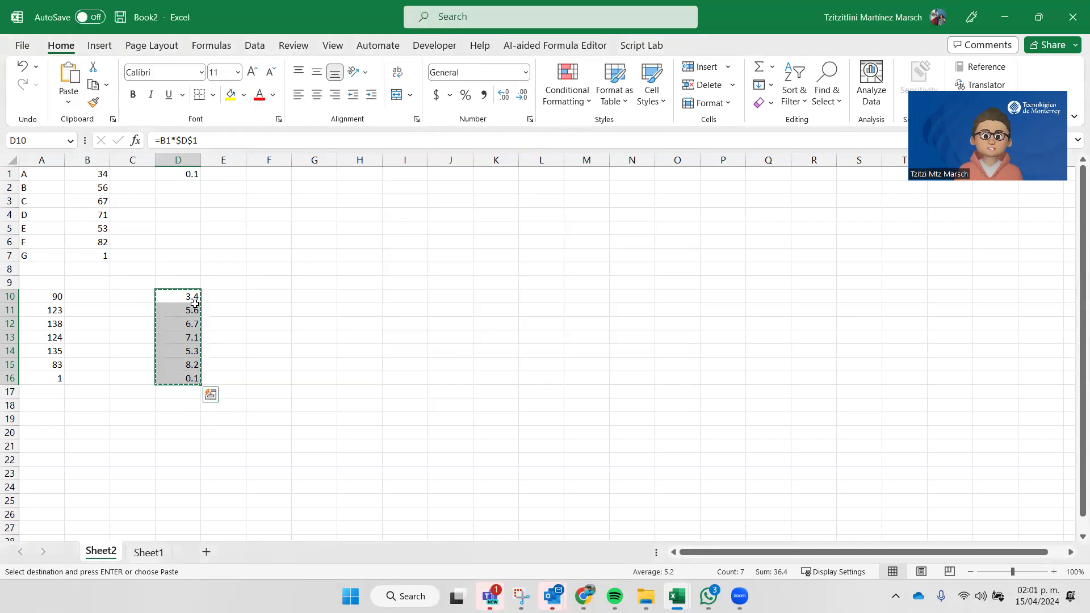
Paste the copied range as transposed values starting at cell F10 using Paste Special
left_click(272, 293)
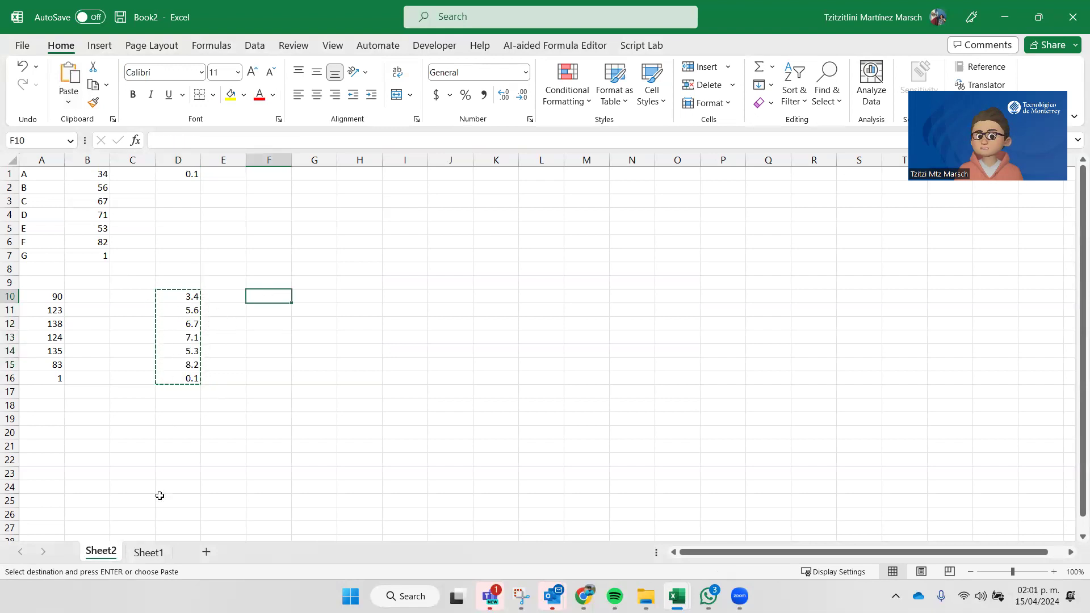
left_click(69, 103)
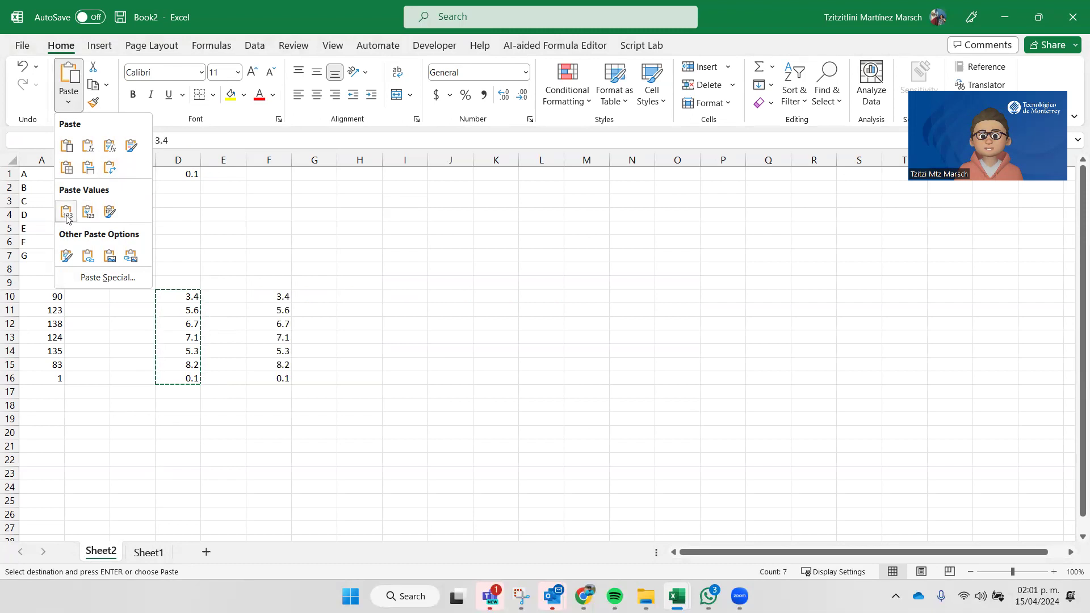
left_click(84, 282)
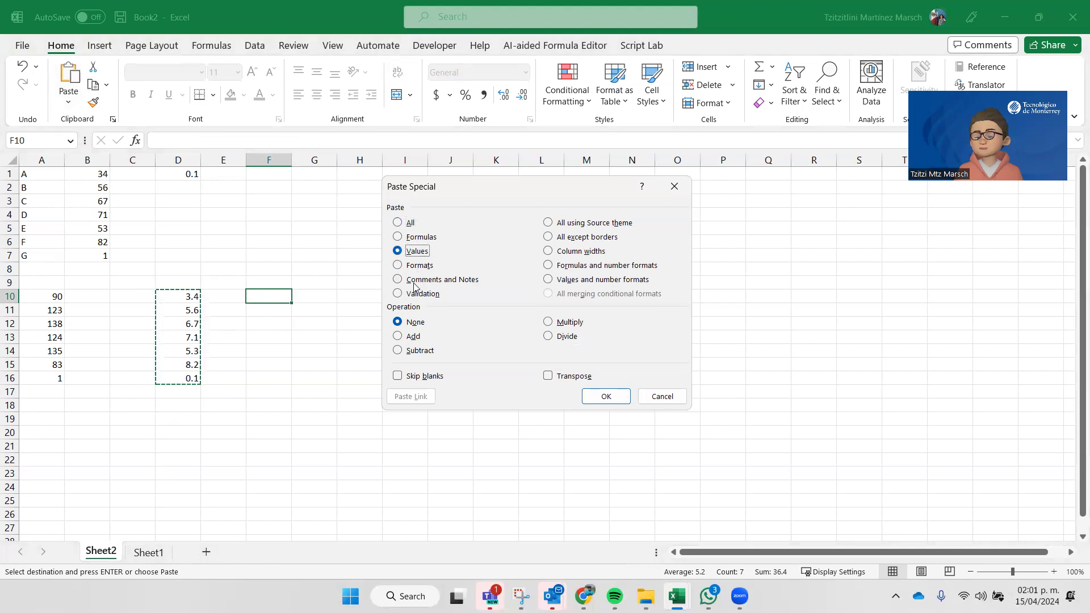
left_click(548, 376)
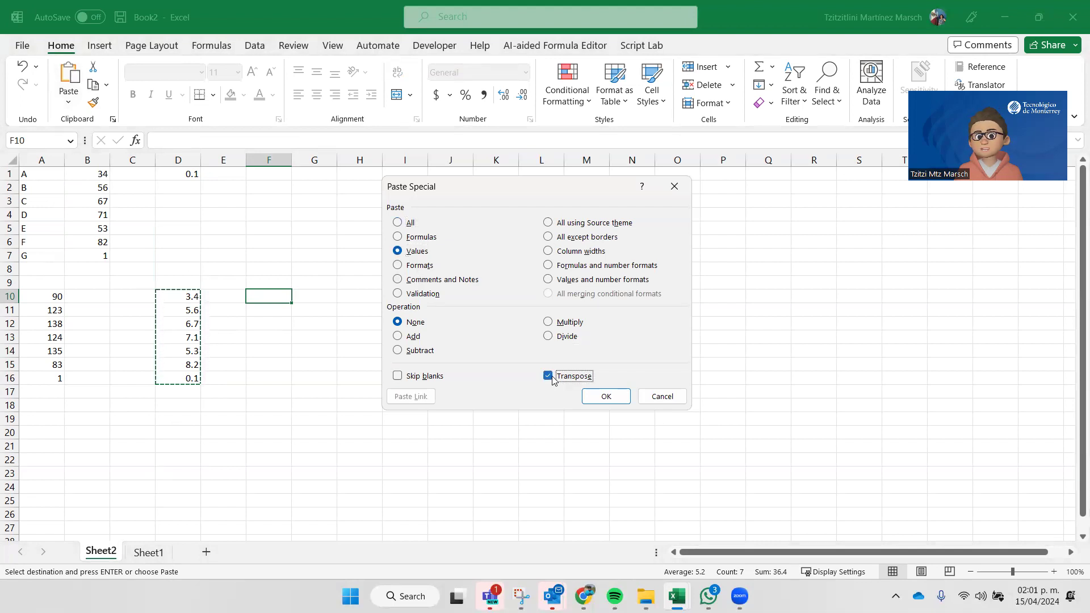
left_click(606, 397)
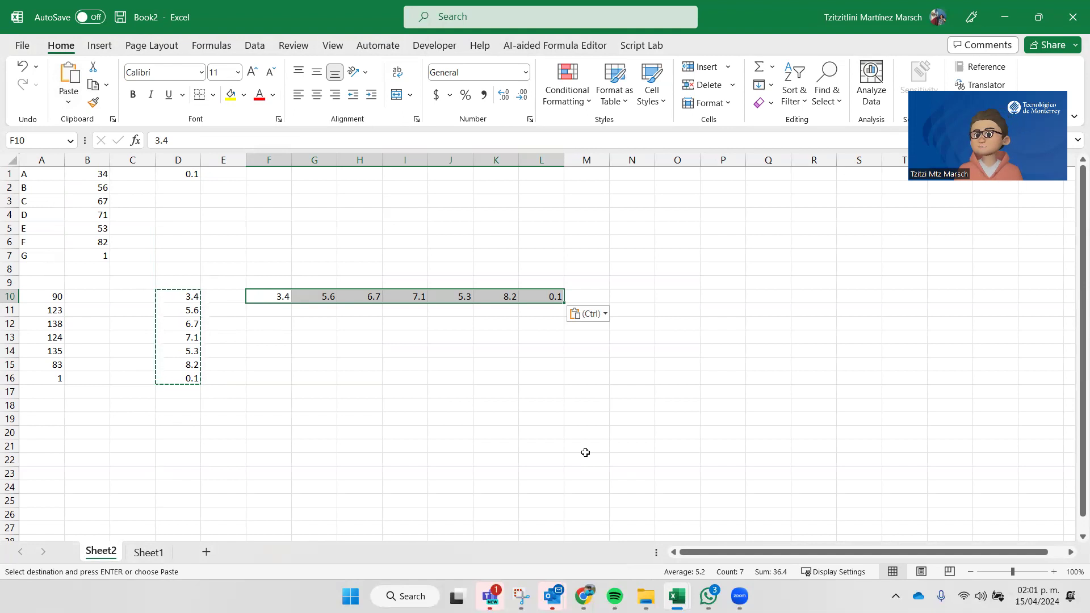
Set the constant in D1 to 0.05 and select the formula results in D10:D16
left_click(372, 298)
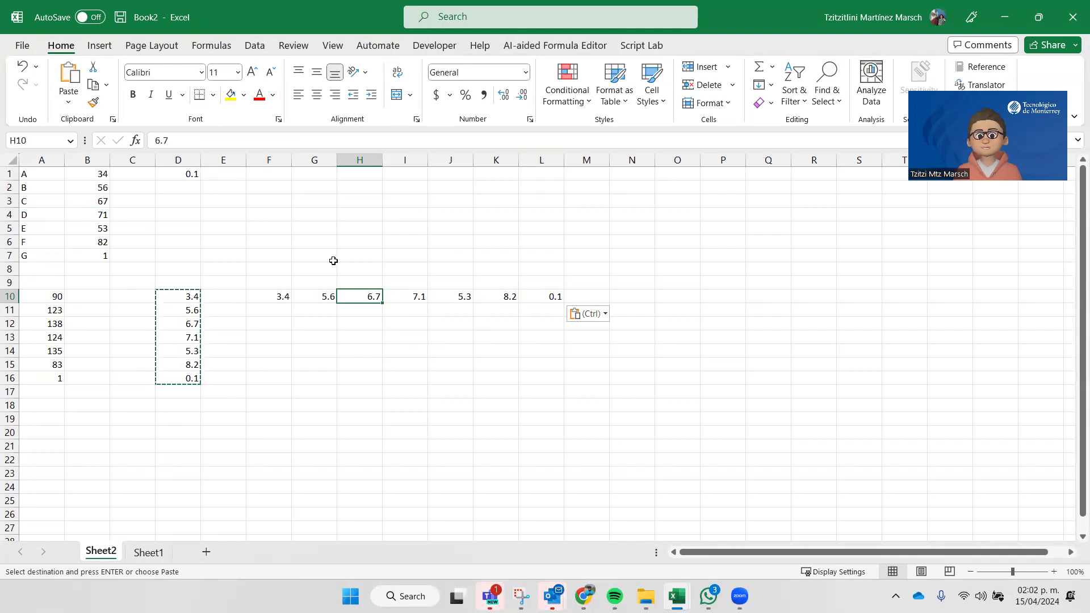
left_click(185, 174)
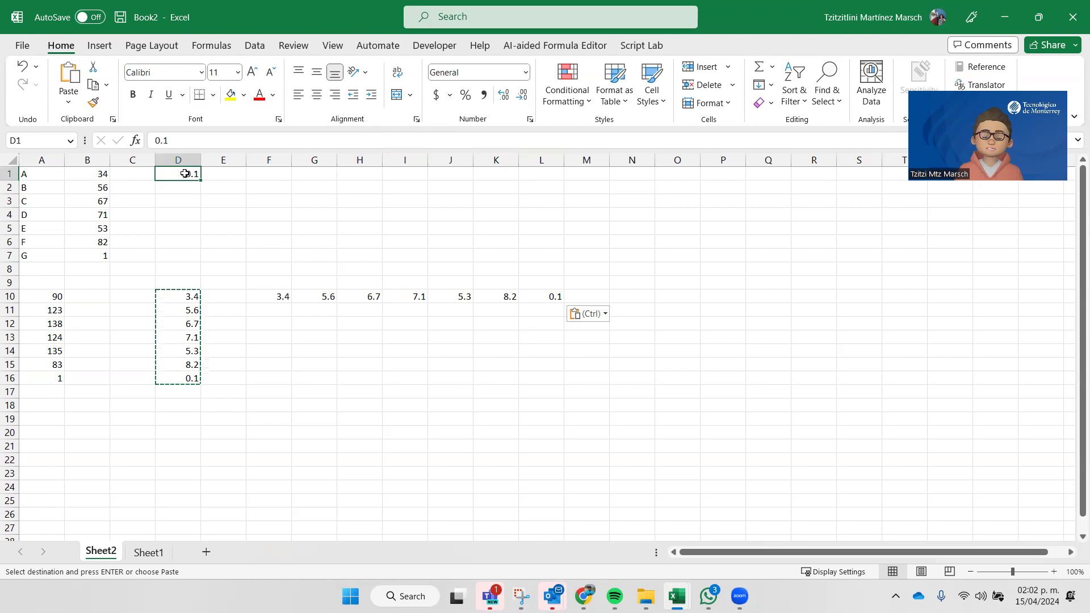
type("0.05")
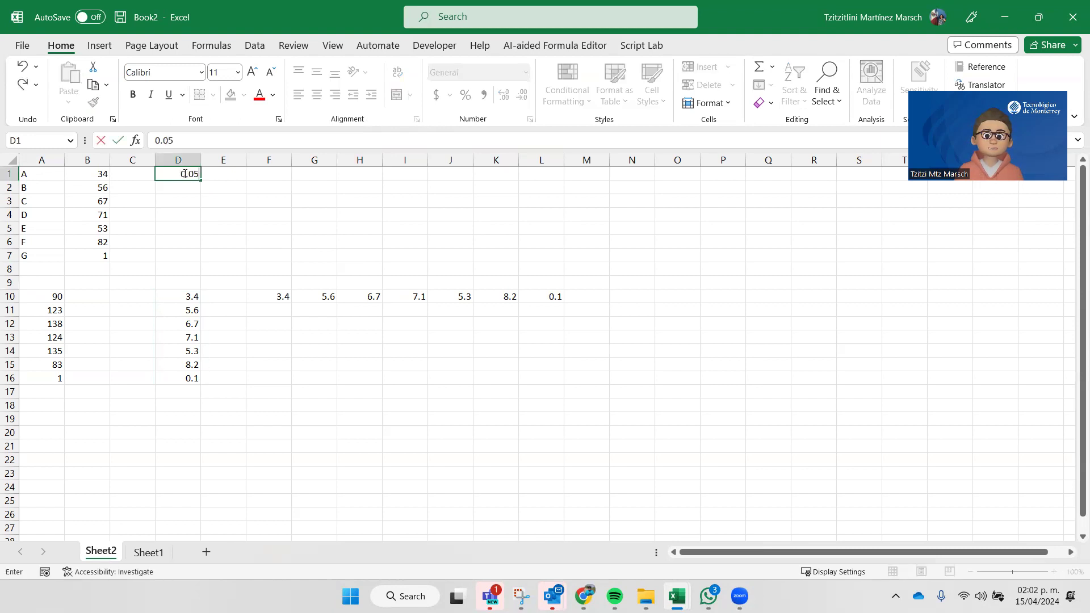
key("Return")
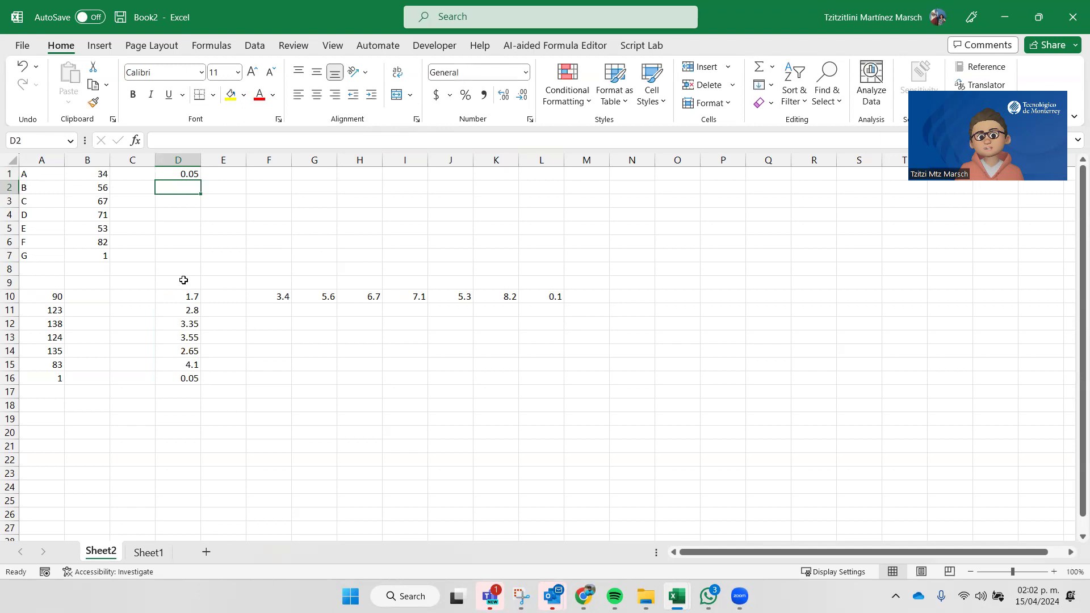
left_click_drag(177, 290, 185, 378)
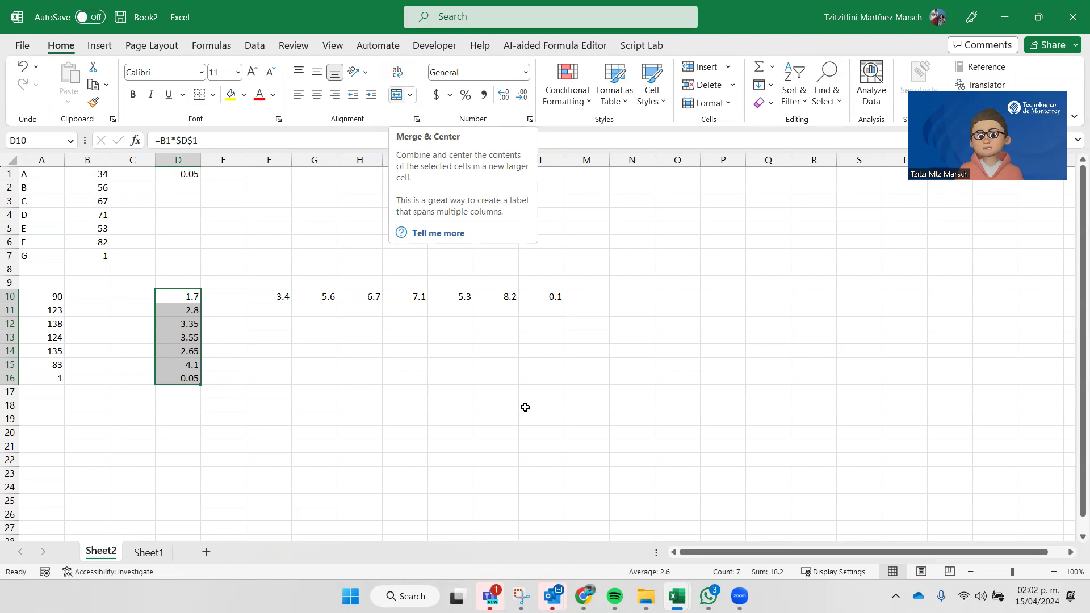
left_click(505, 474)
left_click(297, 264)
left_click_drag(381, 270, 386, 270)
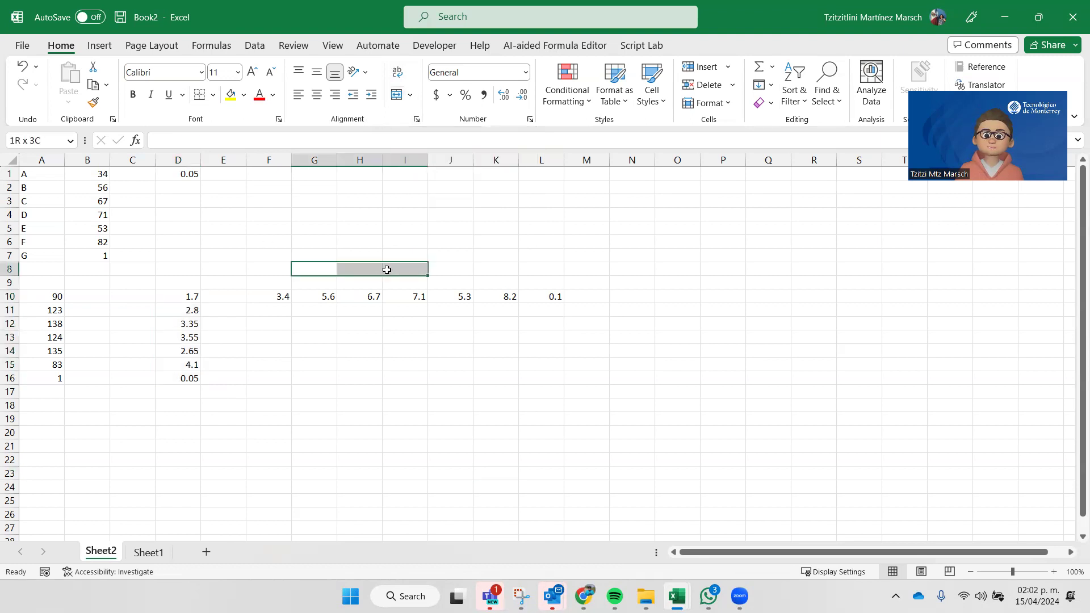
Merge and center cells G8:I8
left_click(395, 94)
left_click(449, 242)
left_click(336, 267)
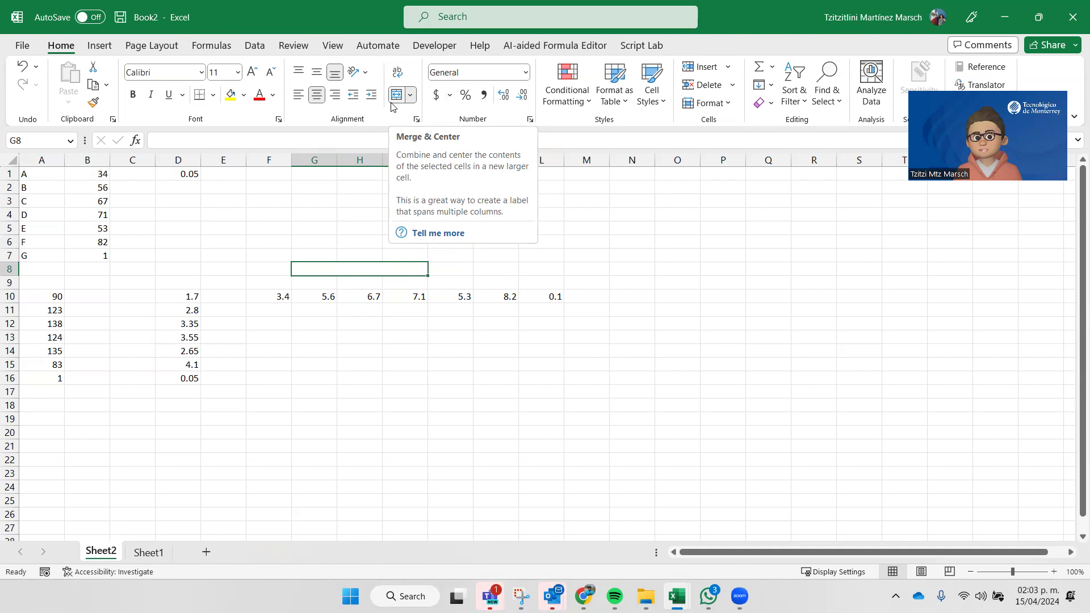
left_click(454, 213)
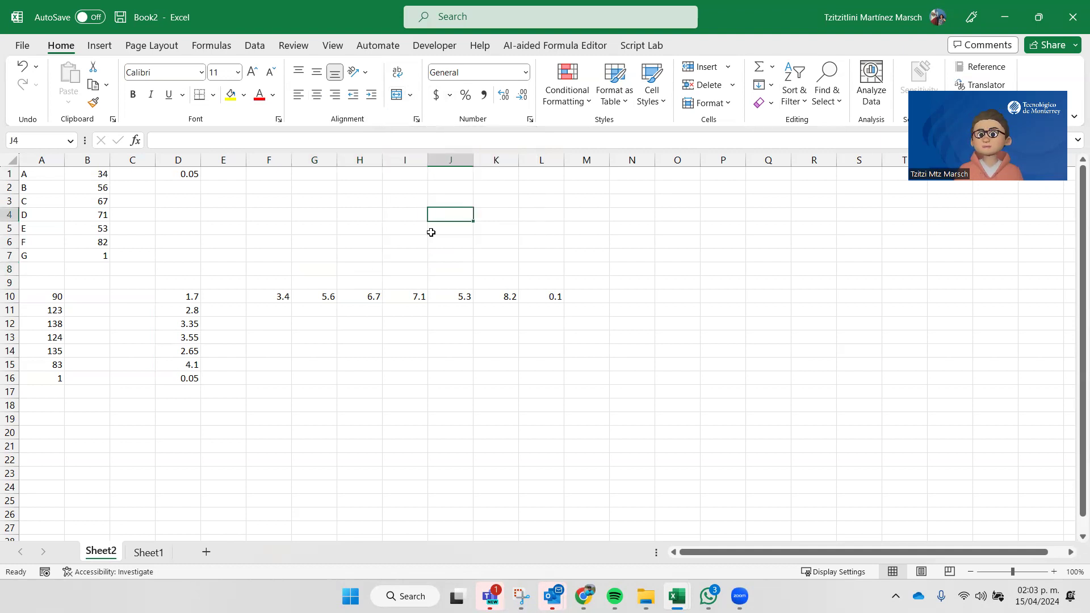
Apply the Number format and then the Accounting format to cell I10
left_click(420, 301)
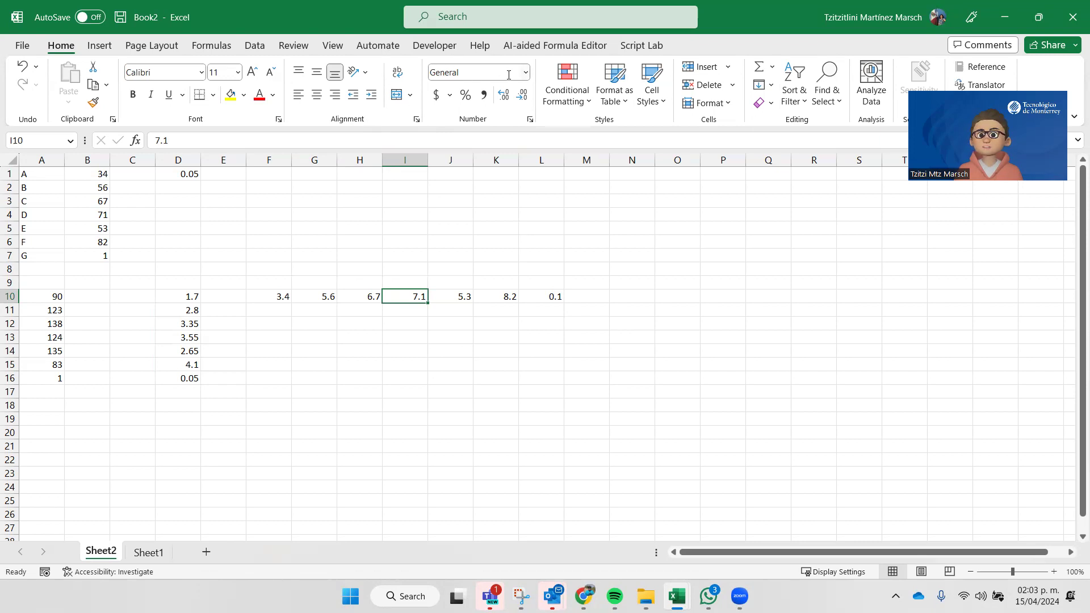
left_click(528, 72)
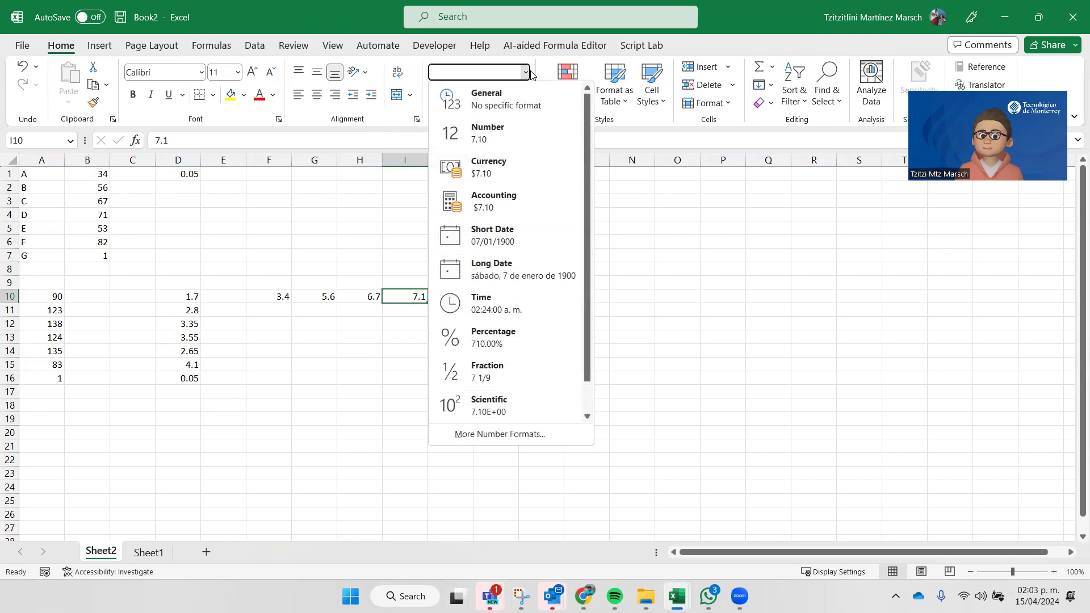
left_click(517, 146)
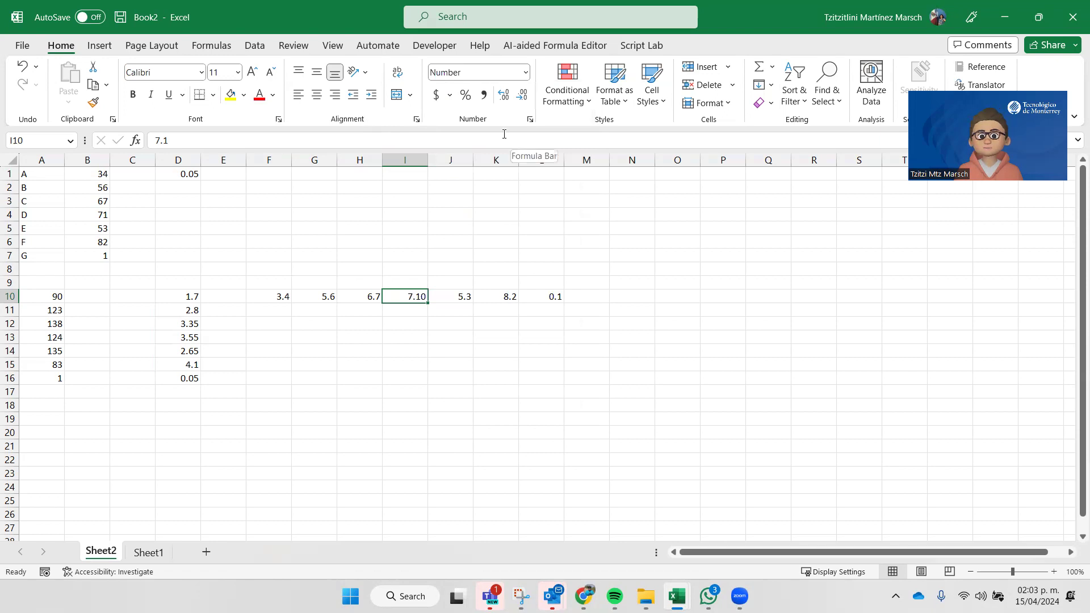
left_click(526, 76)
left_click(514, 209)
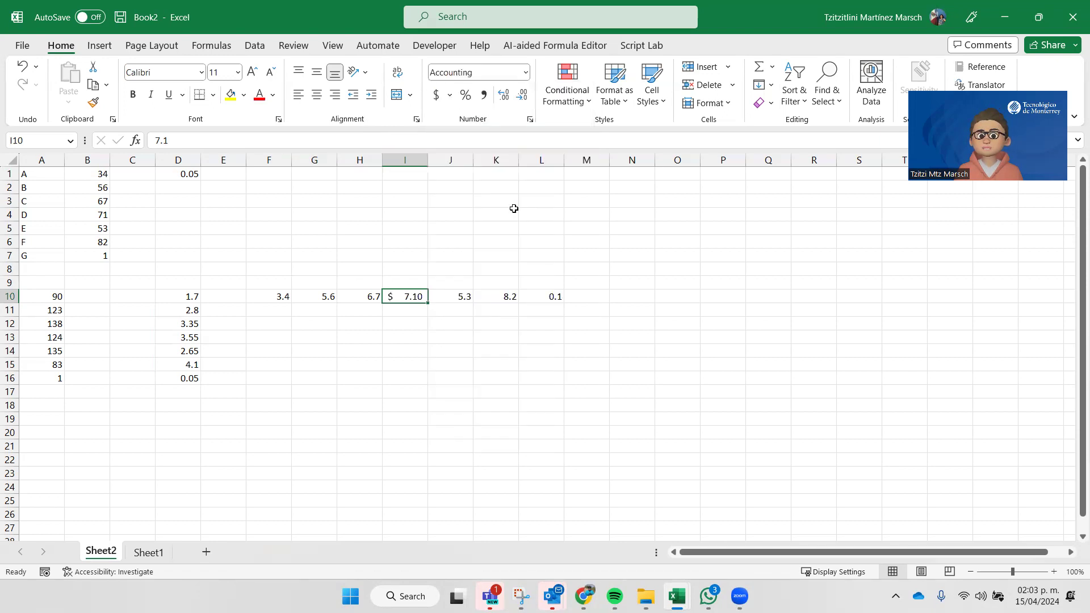
Apply the Time format to cell I10 and then return it to General
left_click(526, 74)
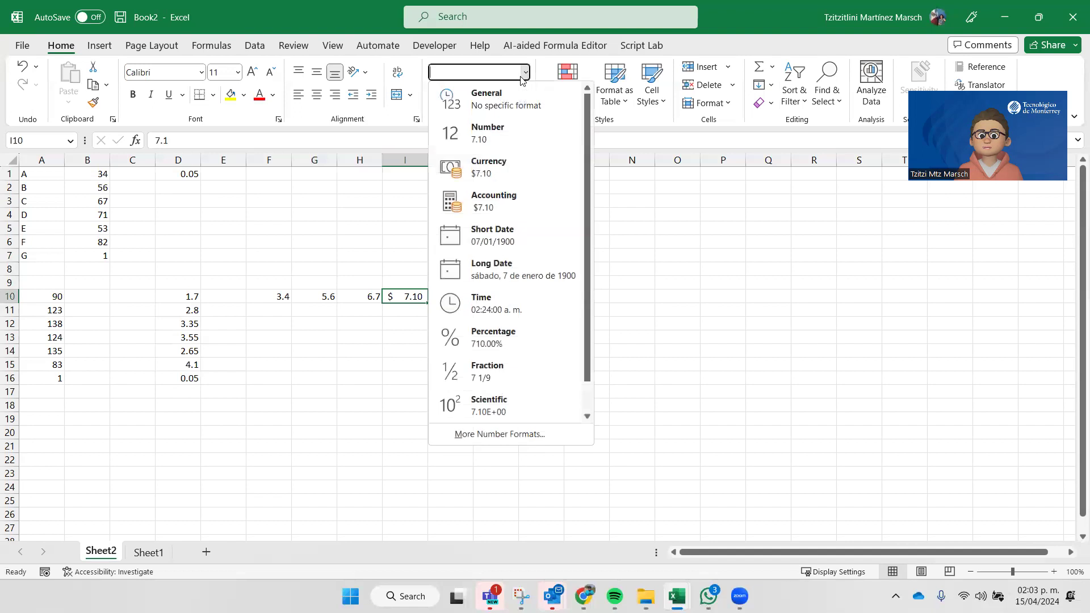
left_click(514, 307)
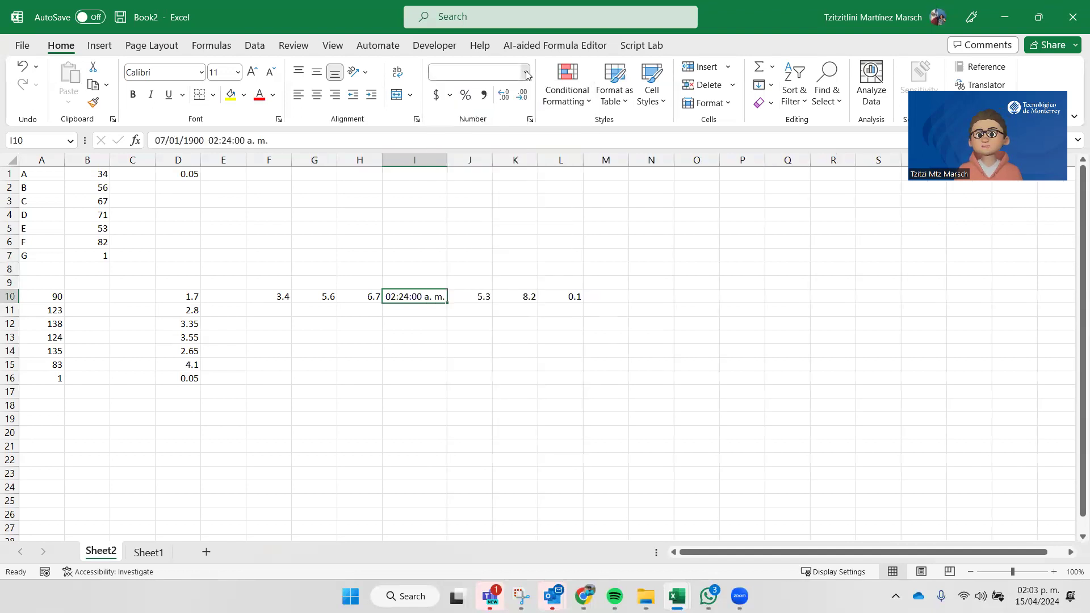
left_click(526, 73)
left_click(478, 112)
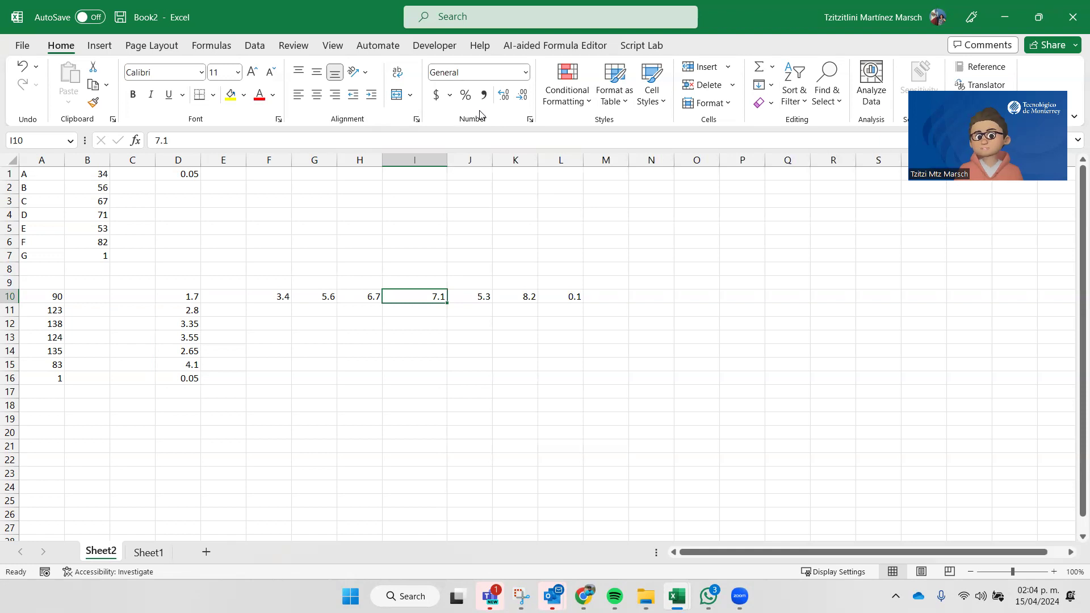
Format cell I10 as Text
left_click(524, 80)
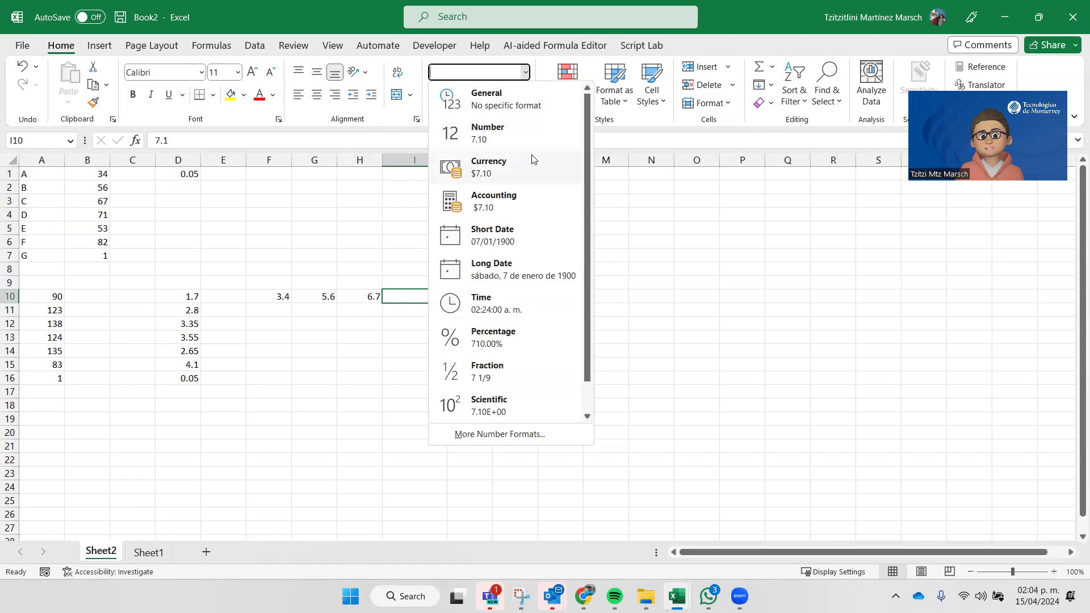
scroll(538, 161, "down", 1)
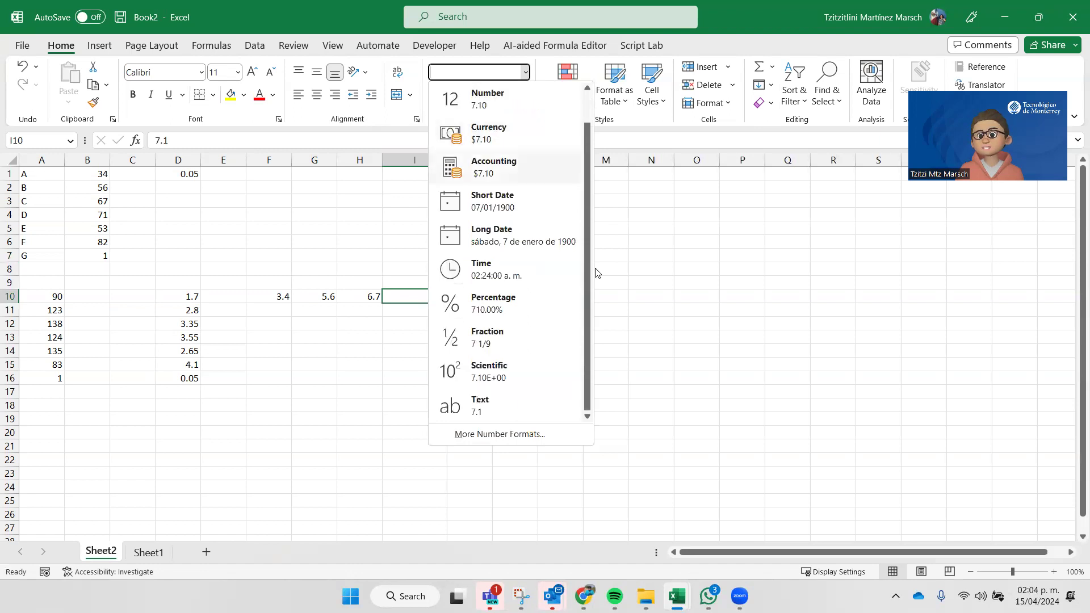
left_click(514, 396)
Enter the formula =I10+J10 in cell I13 to add the text-formatted value and its neighbour
left_click(444, 344)
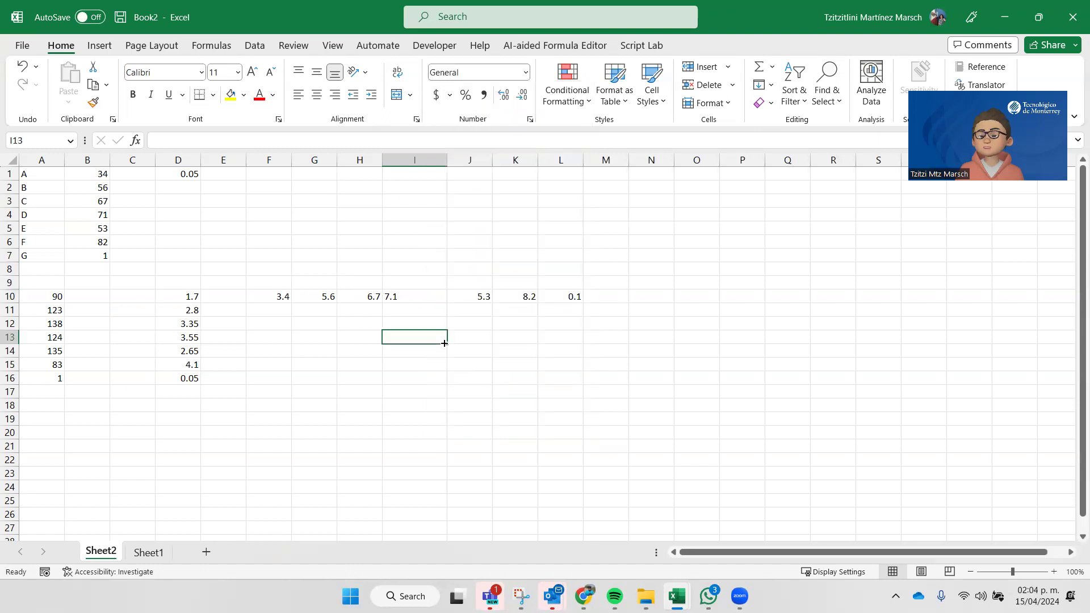
type("=")
key("Up")
key("Up")
key("Up")
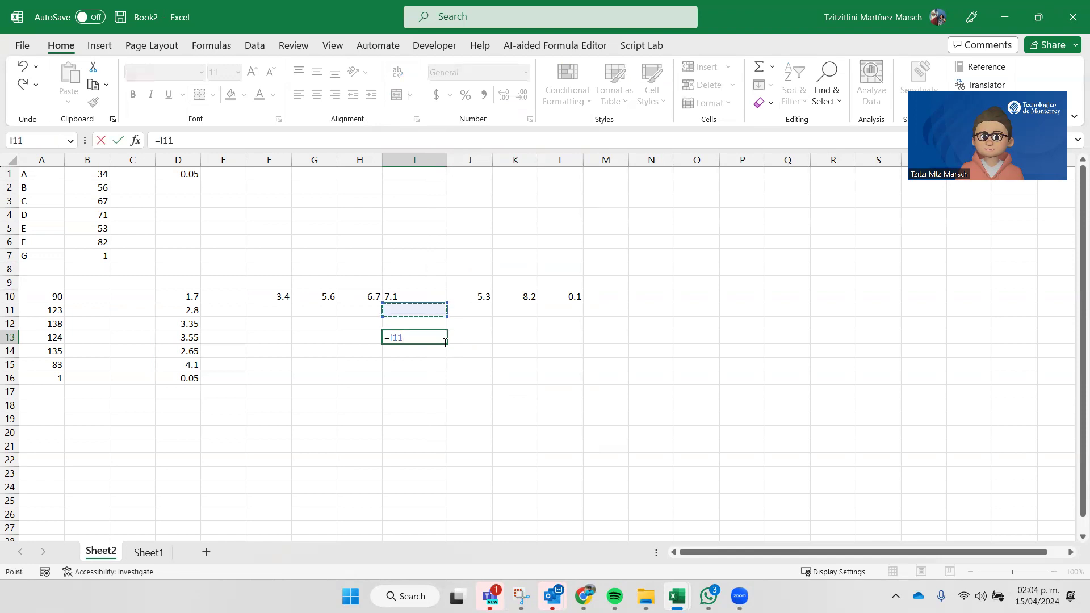
type("+")
key("Up")
key("Up")
key("Up")
key("Right")
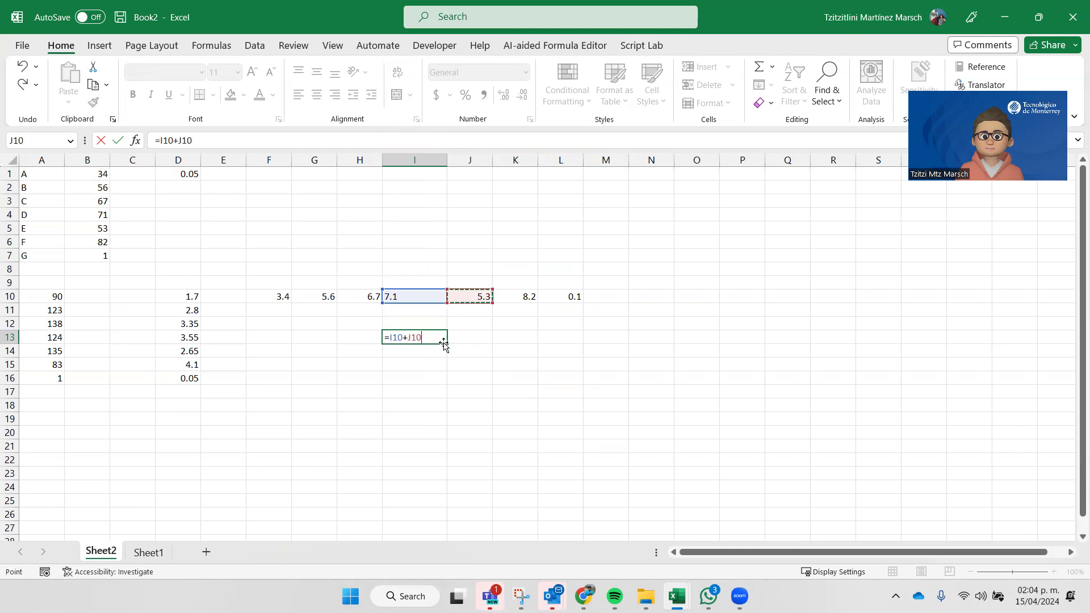
key("Return")
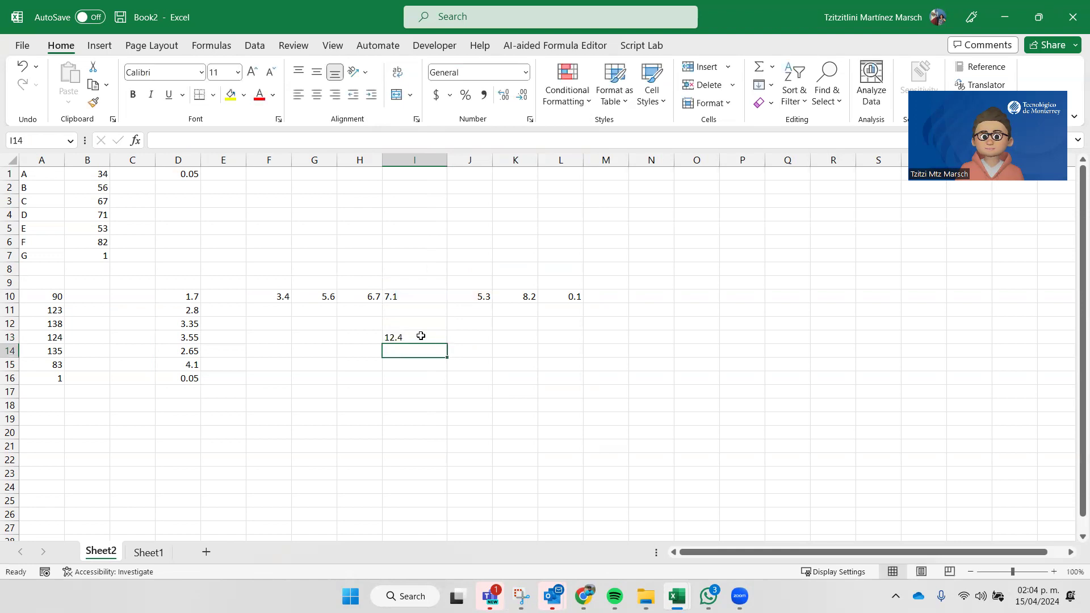
Compare the result in I13 with the status bar sum of cells I10:J10 and inspect its formula
left_click(420, 337)
left_click_drag(384, 290, 470, 294)
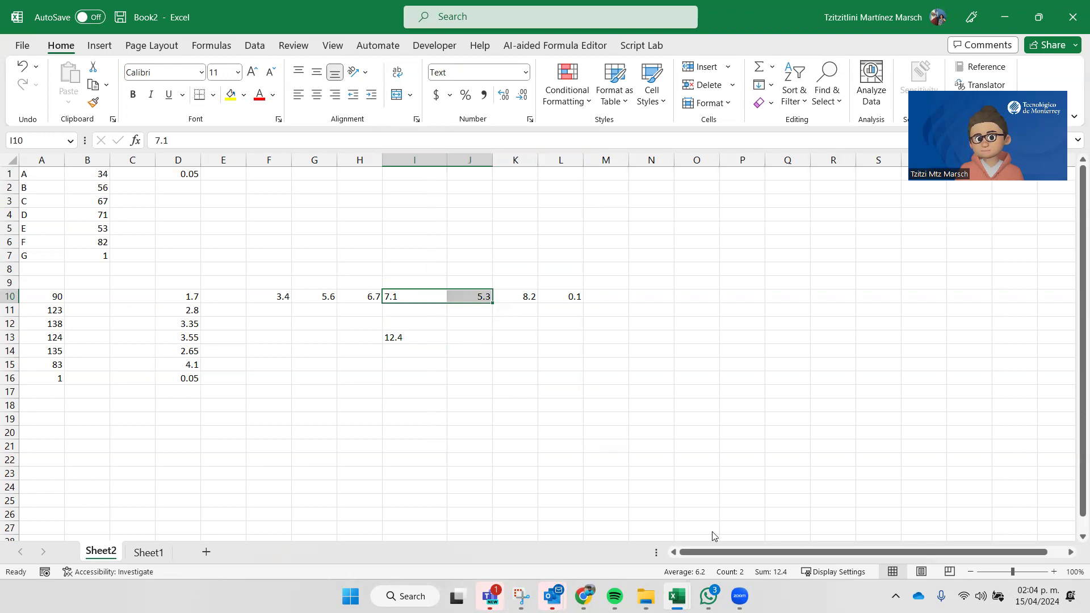
left_click(390, 337)
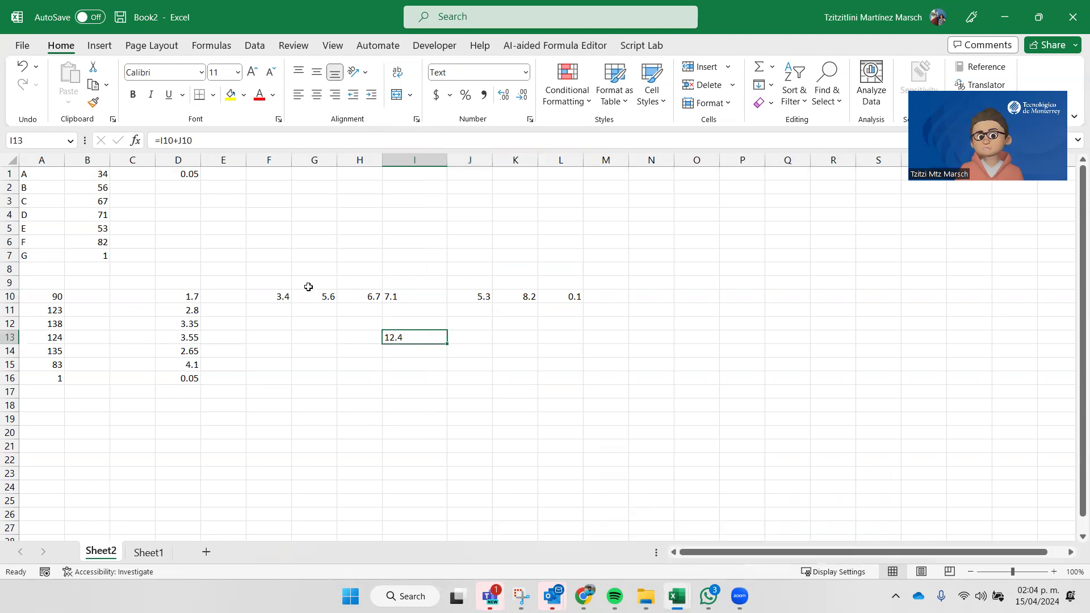
Format the whole transposed row F10:L10 as Text
left_click_drag(271, 291, 568, 292)
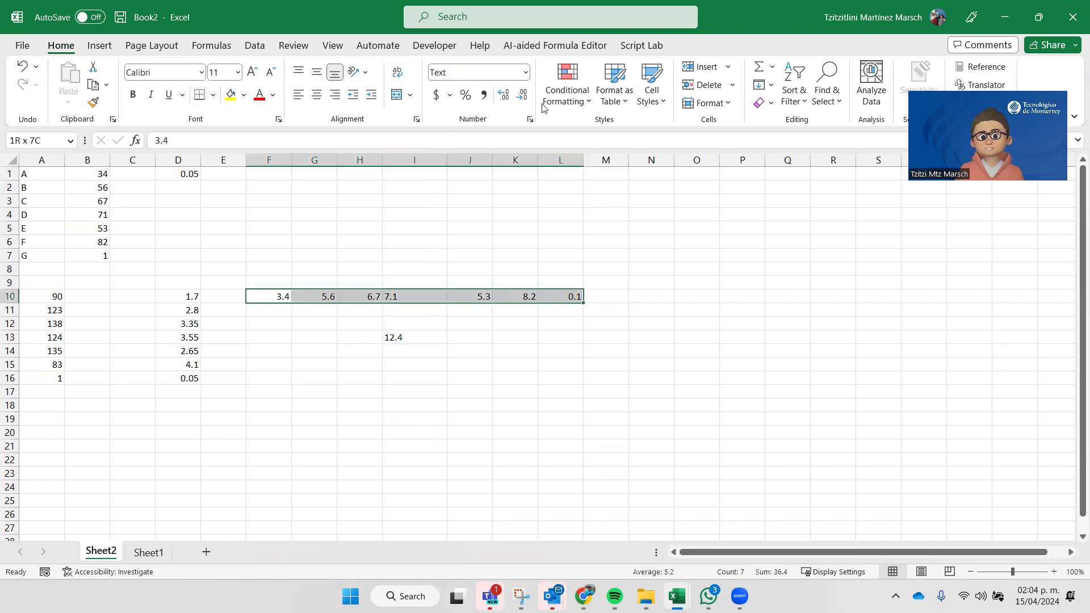
left_click(525, 72)
scroll(526, 402, "down", 1)
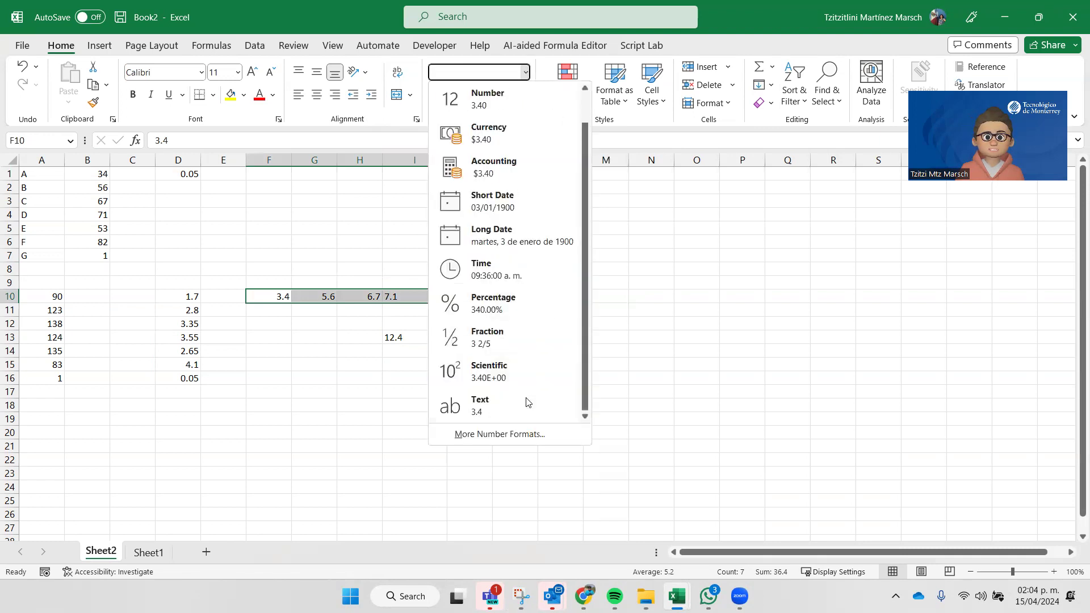
left_click(525, 401)
left_click(438, 403)
left_click(397, 329)
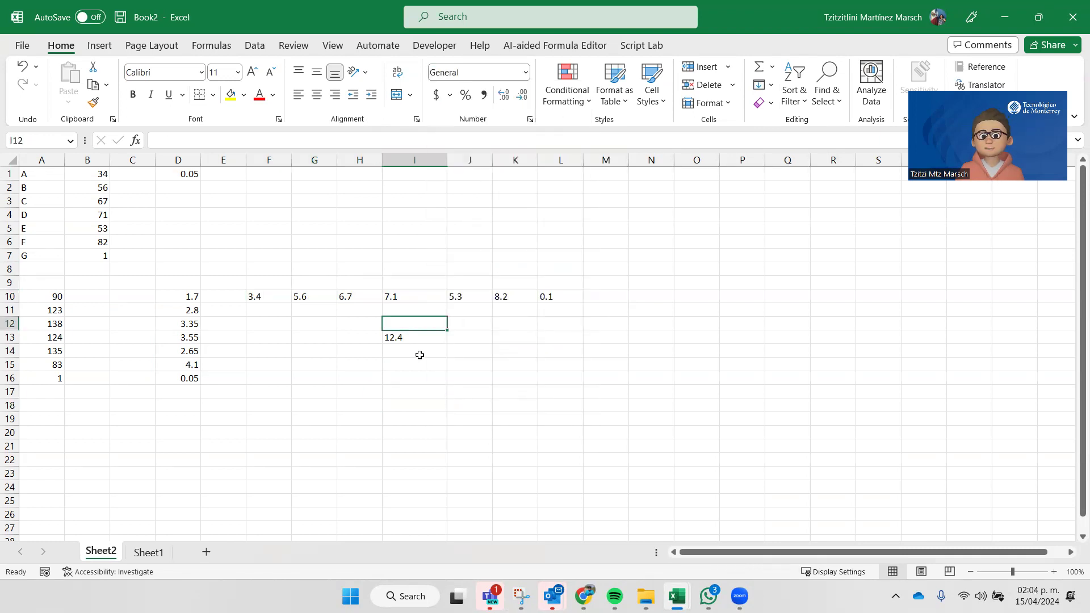
Replace the contents of I13 with =suma(F10:L10 to try summing the text-formatted row
left_click(411, 338)
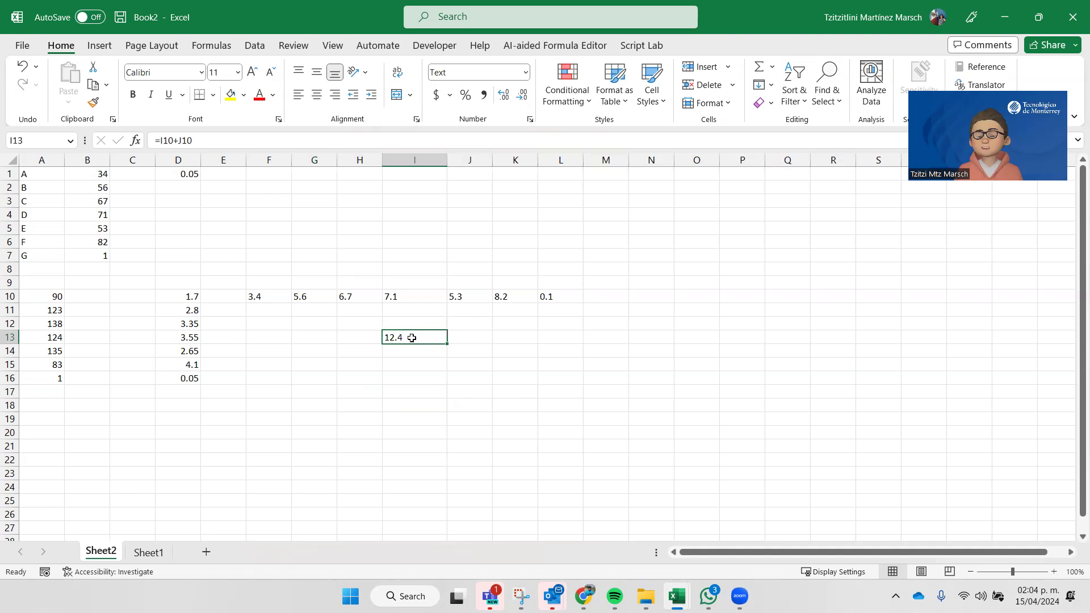
type("=")
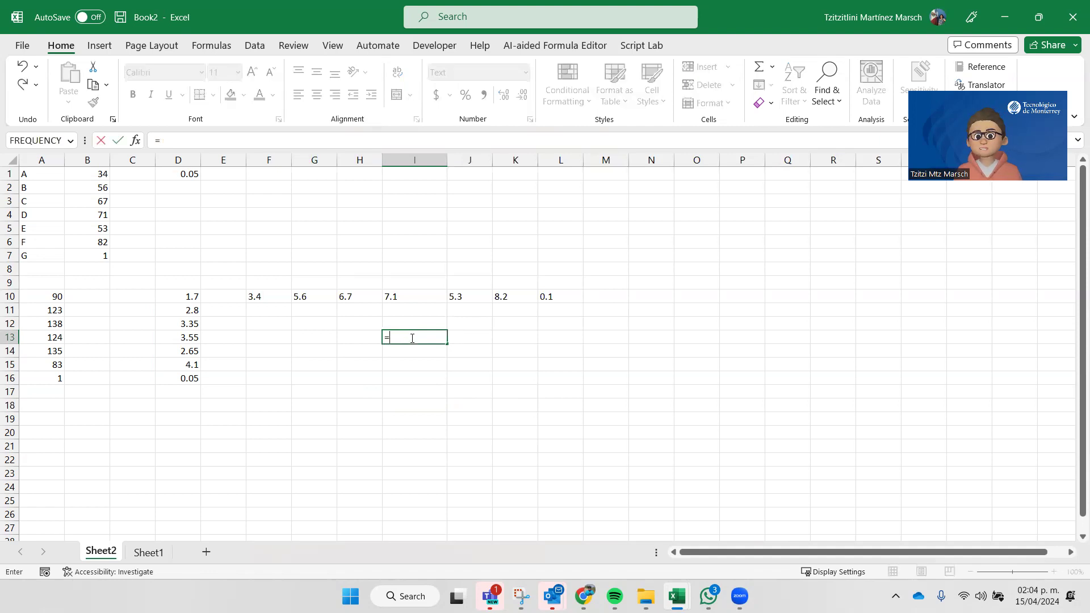
type("su")
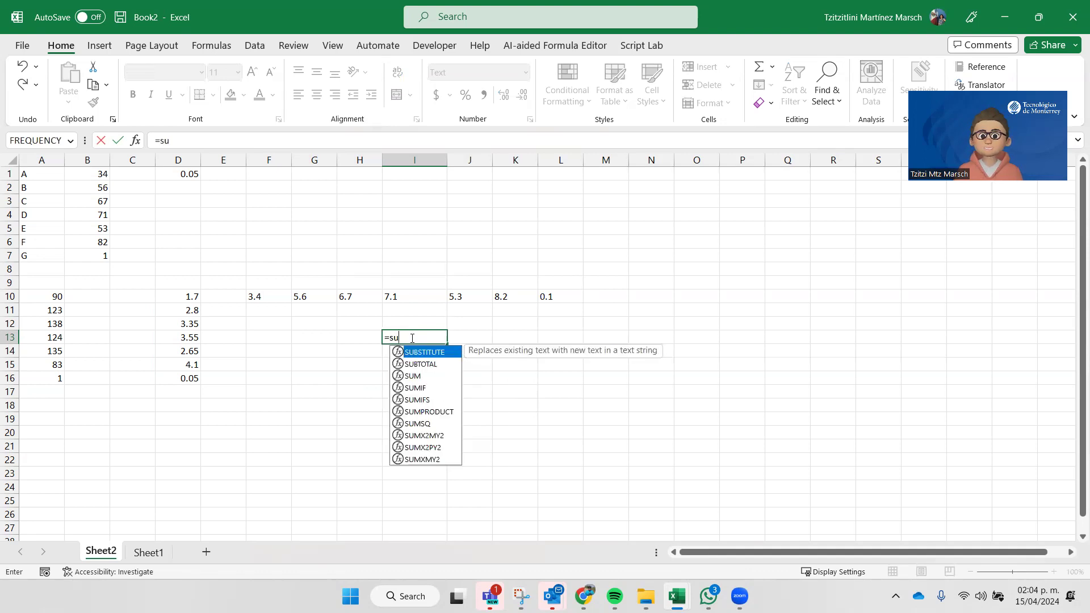
type("ma(")
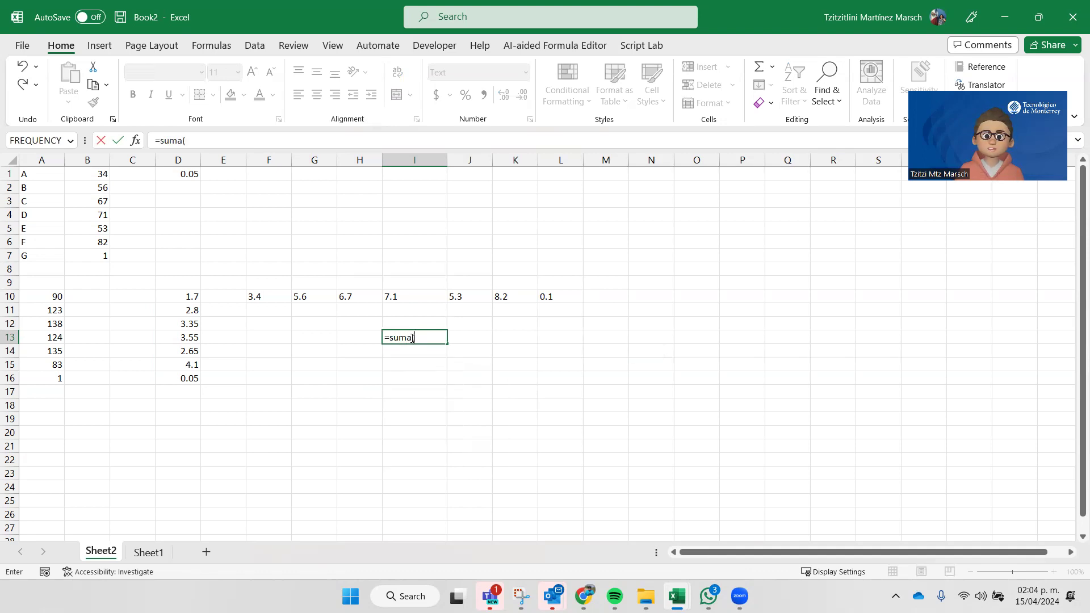
left_click_drag(278, 286, 559, 304)
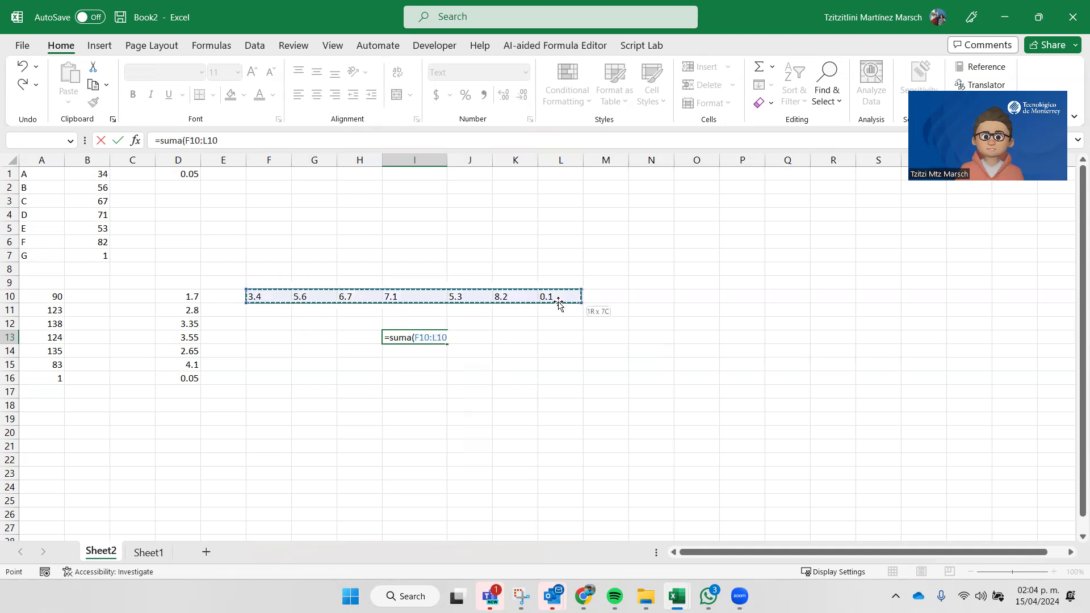
key("Return")
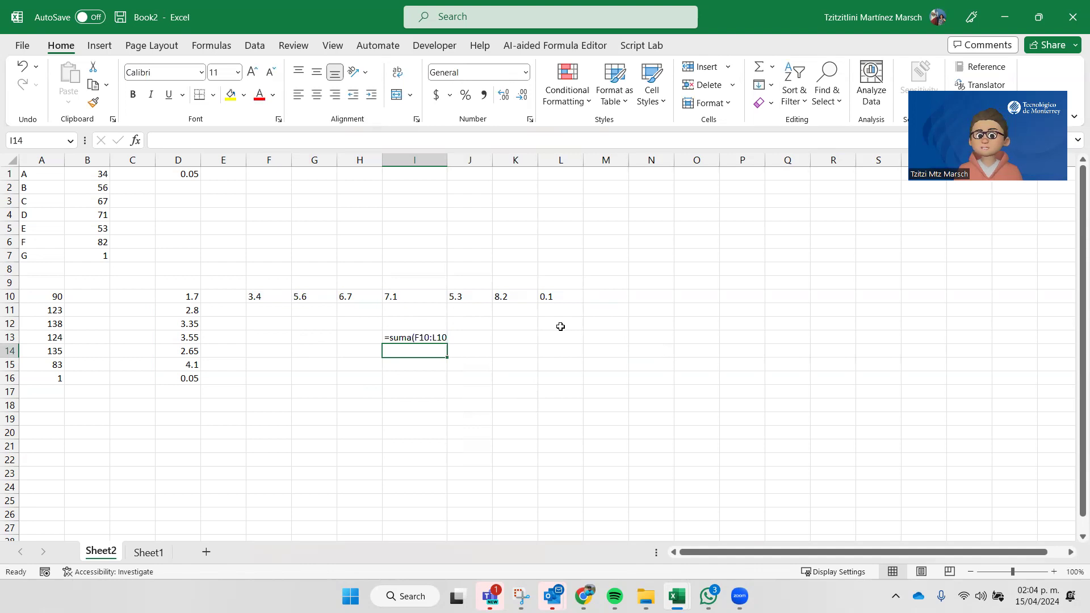
Correct the function name and add the closing parenthesis in I13 so the entry reads =sum(F10:L10)
left_click(397, 337)
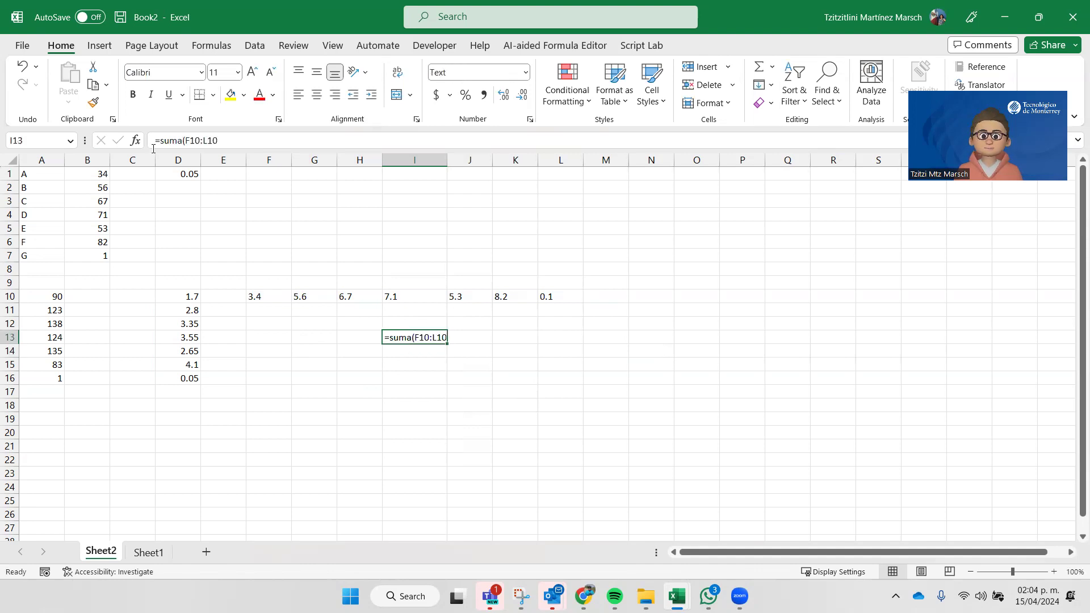
left_click(182, 141)
key("BackSpace")
key("Return")
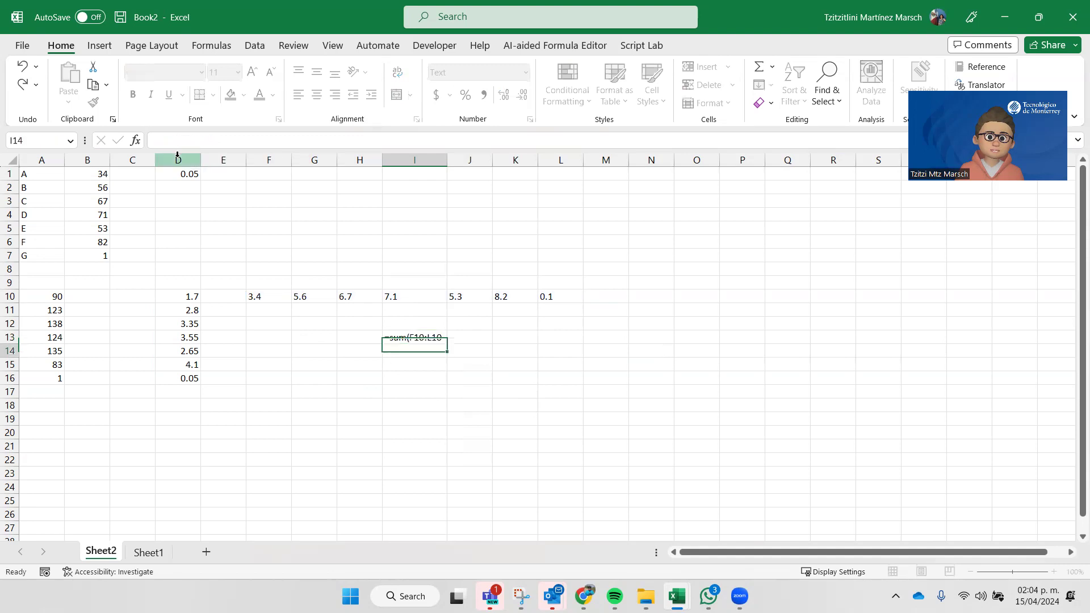
left_click(414, 337)
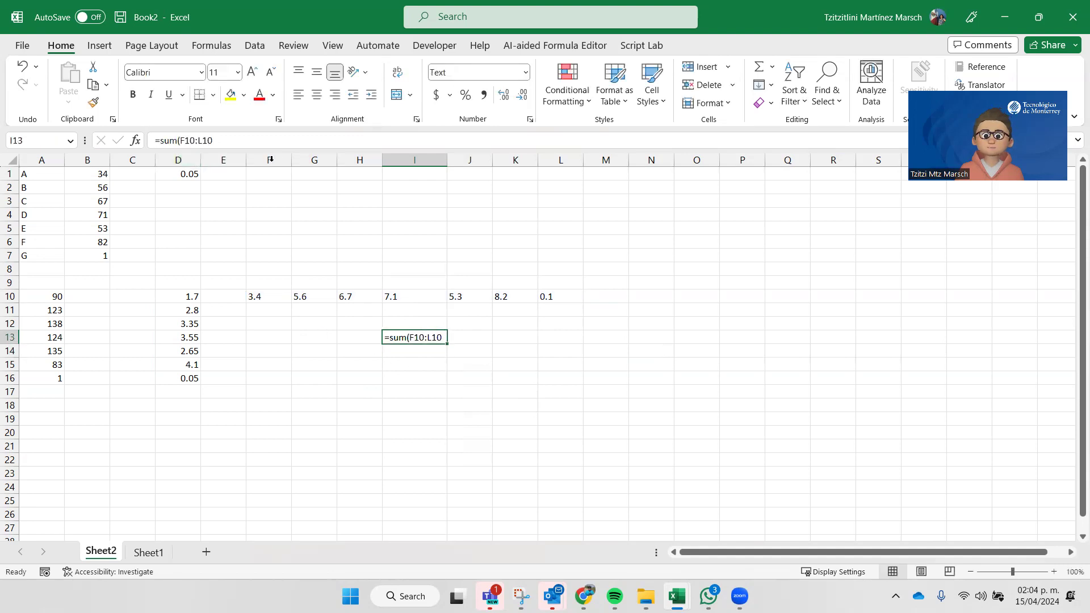
left_click(251, 142)
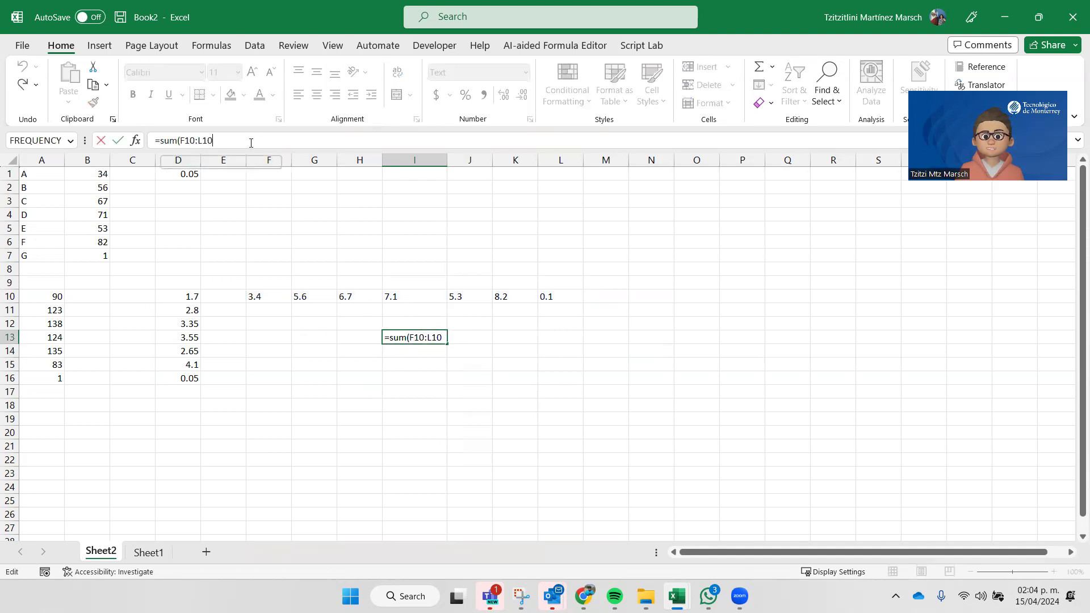
type(")")
key("Return")
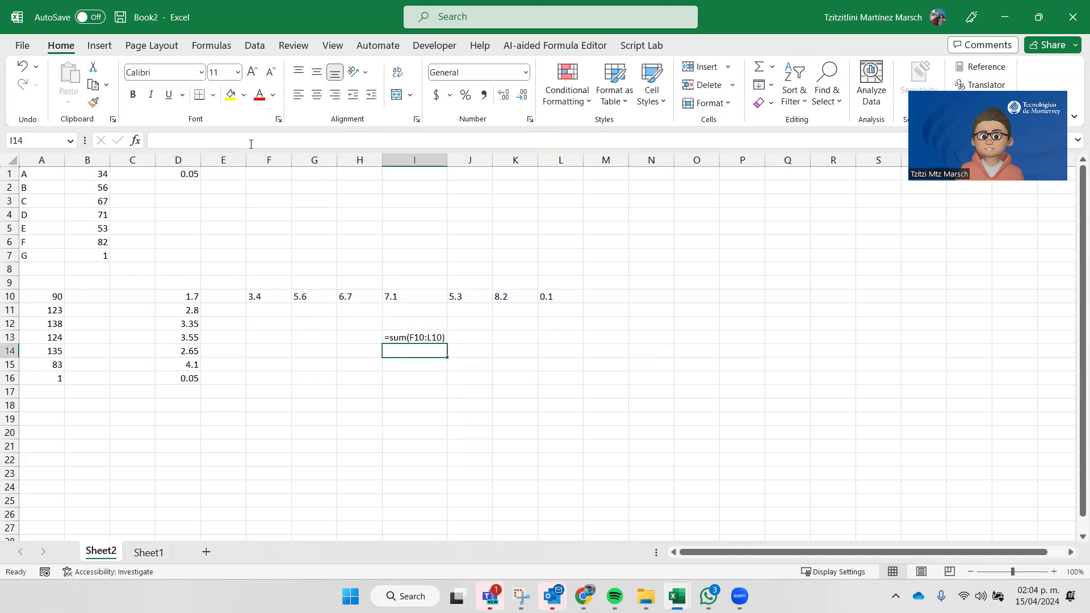
Delete the sum entry from I13 and review the status bar figures for the text-formatted row F10:L10
left_click(408, 336)
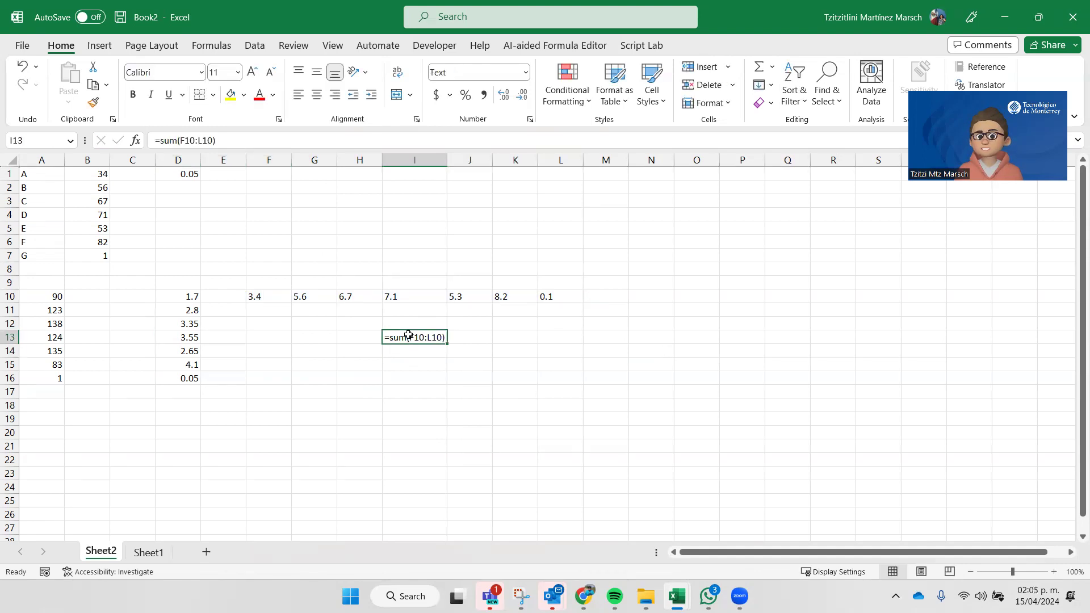
key("Delete")
left_click(278, 284)
left_click_drag(273, 299, 545, 295)
left_click_drag(545, 296, 545, 296)
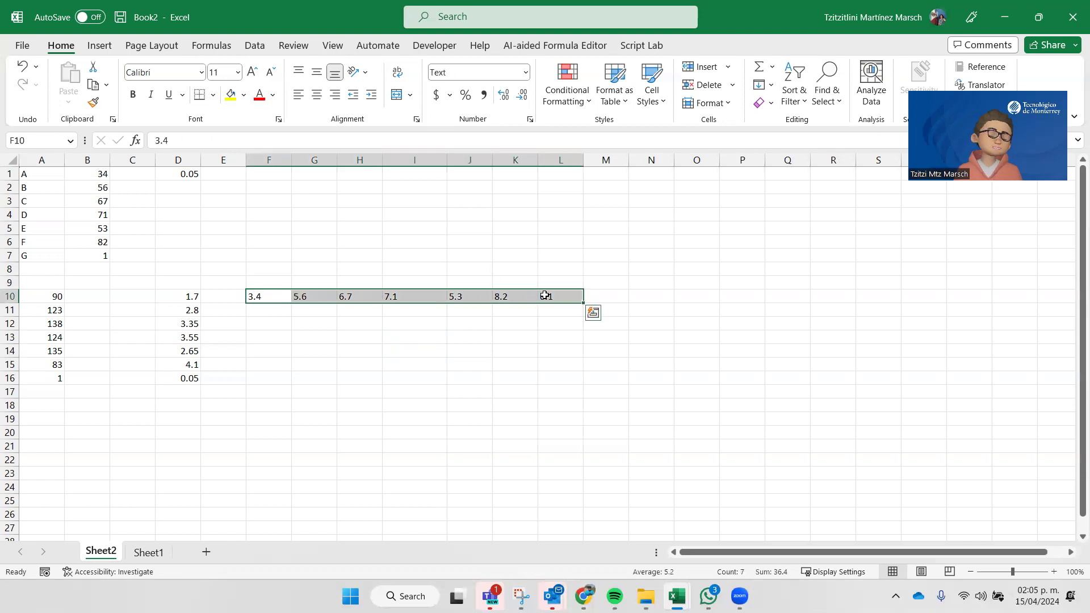
left_click(406, 348)
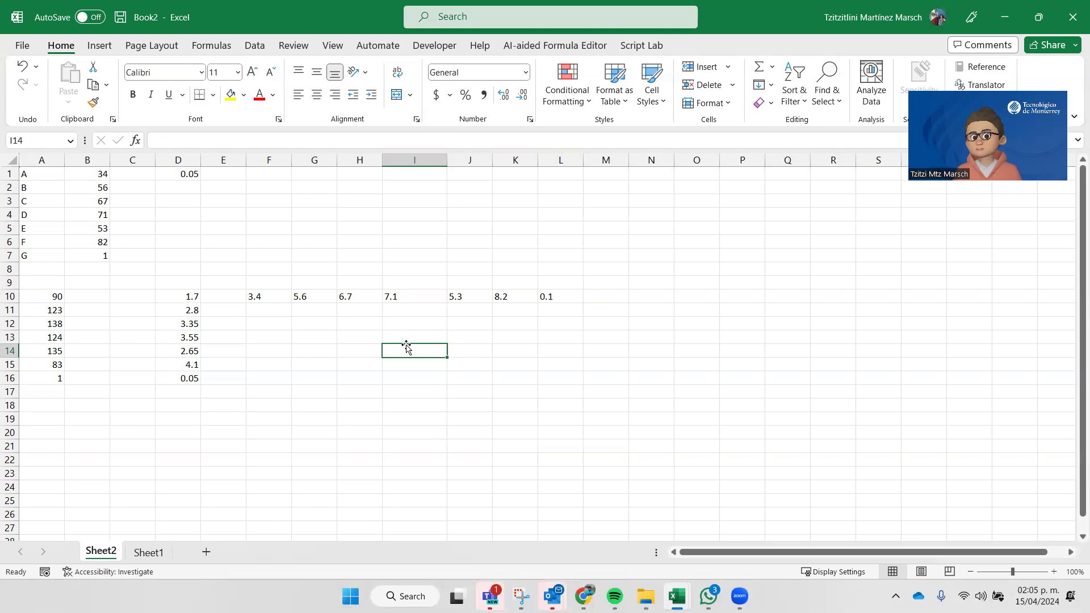
Change the number format of the transposed row F10:L10 to General
left_click_drag(253, 297, 574, 301)
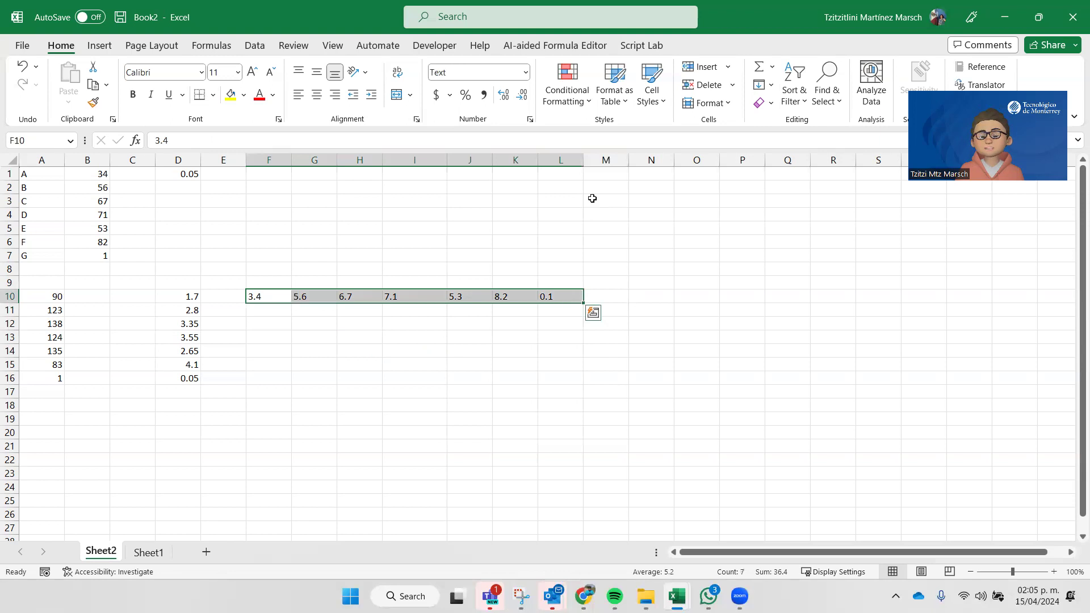
left_click(525, 73)
left_click(526, 104)
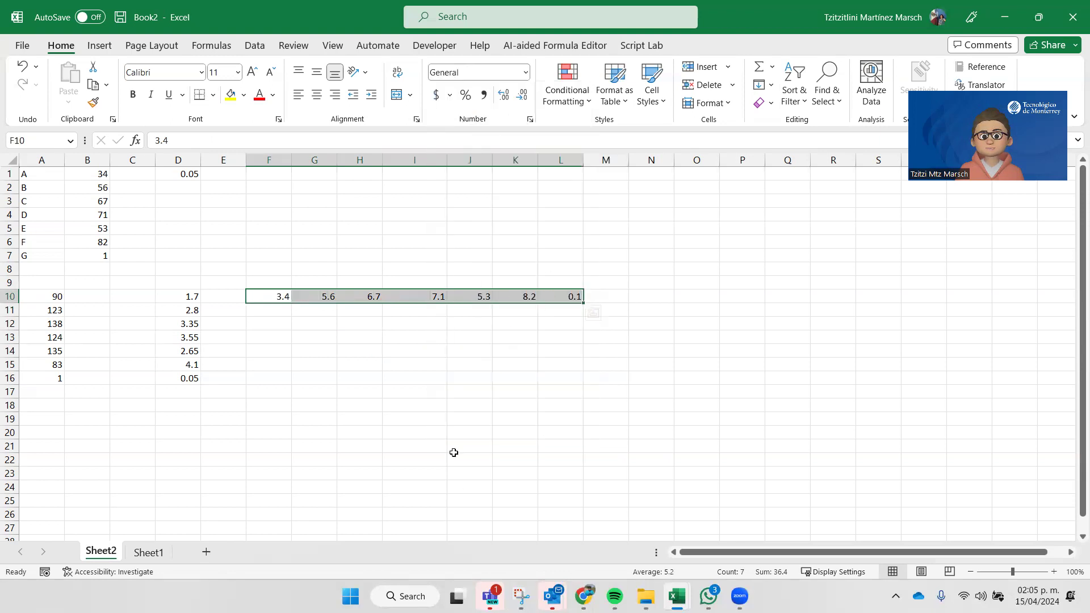
left_click(441, 383)
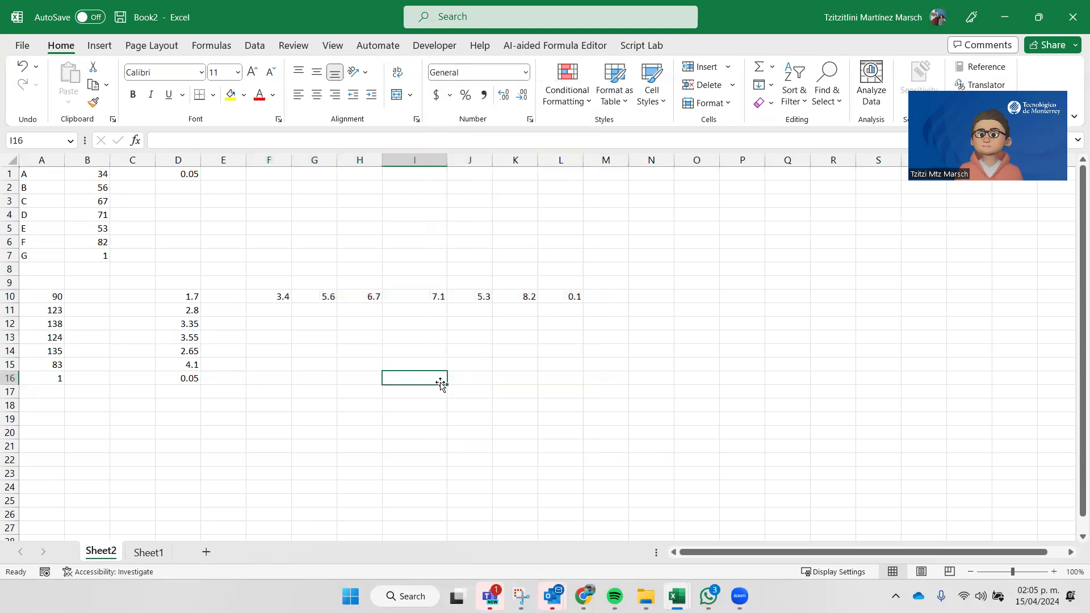
left_click(575, 106)
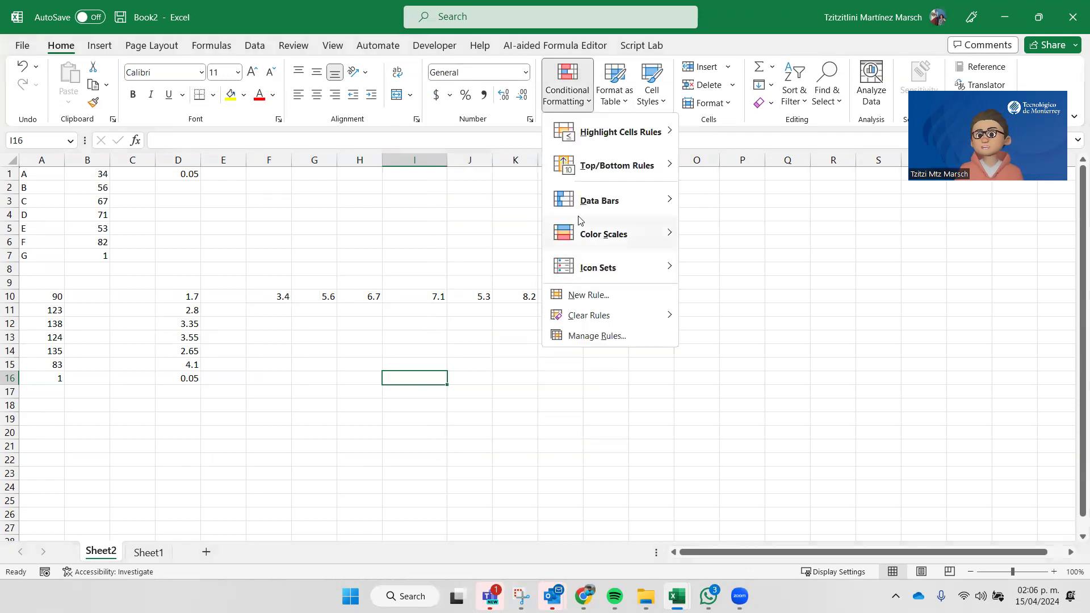
mouse_move(580, 220)
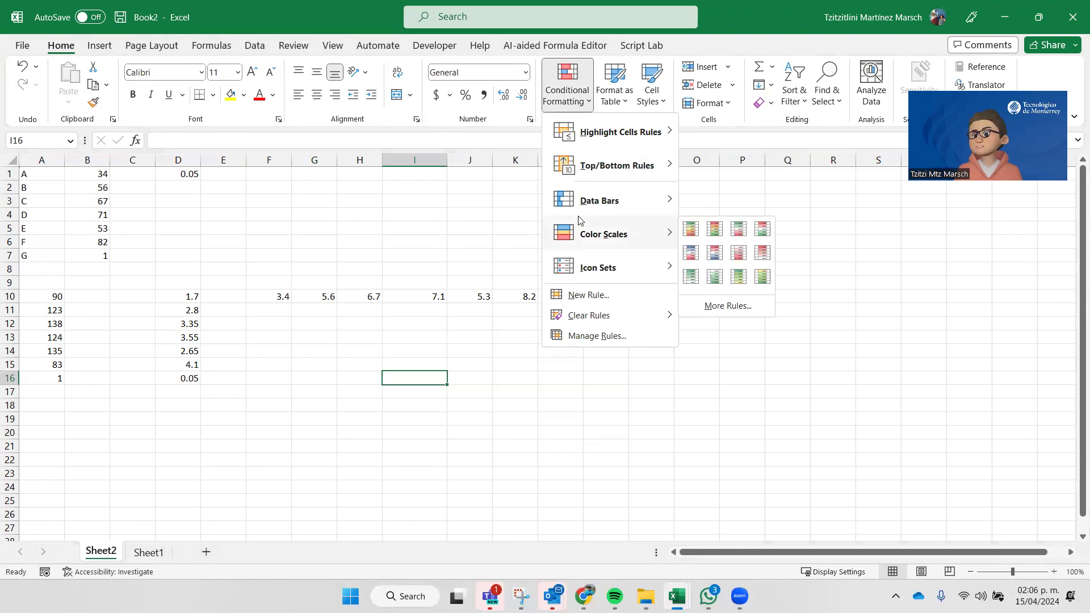
left_click(712, 180)
left_click(464, 296)
left_click(464, 282)
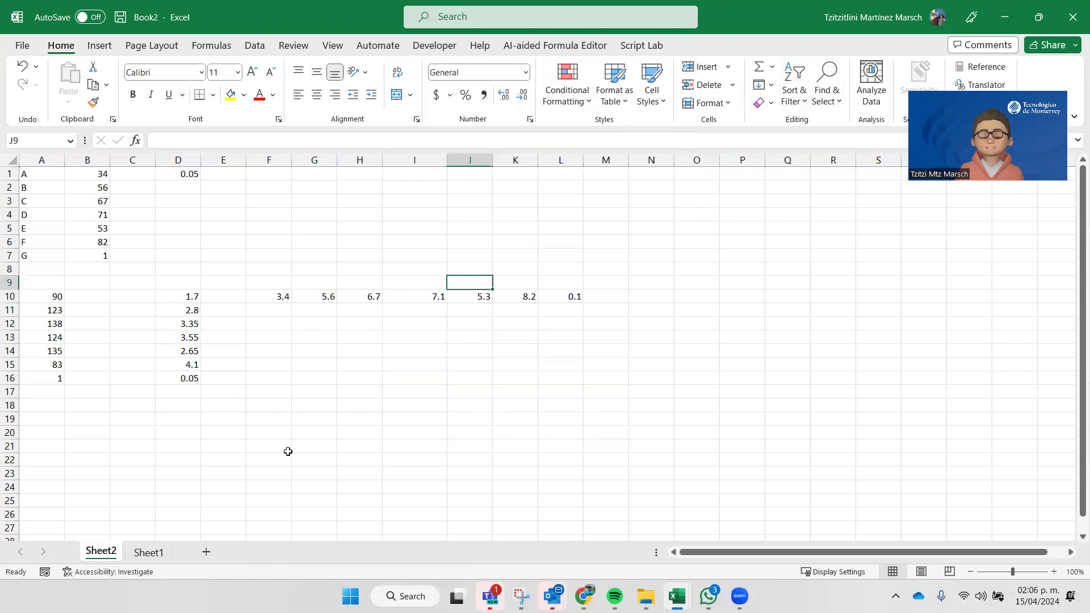
Switch to Sheet1 and add filters to the header row of the survey data, starting from the ID header
left_click(146, 552)
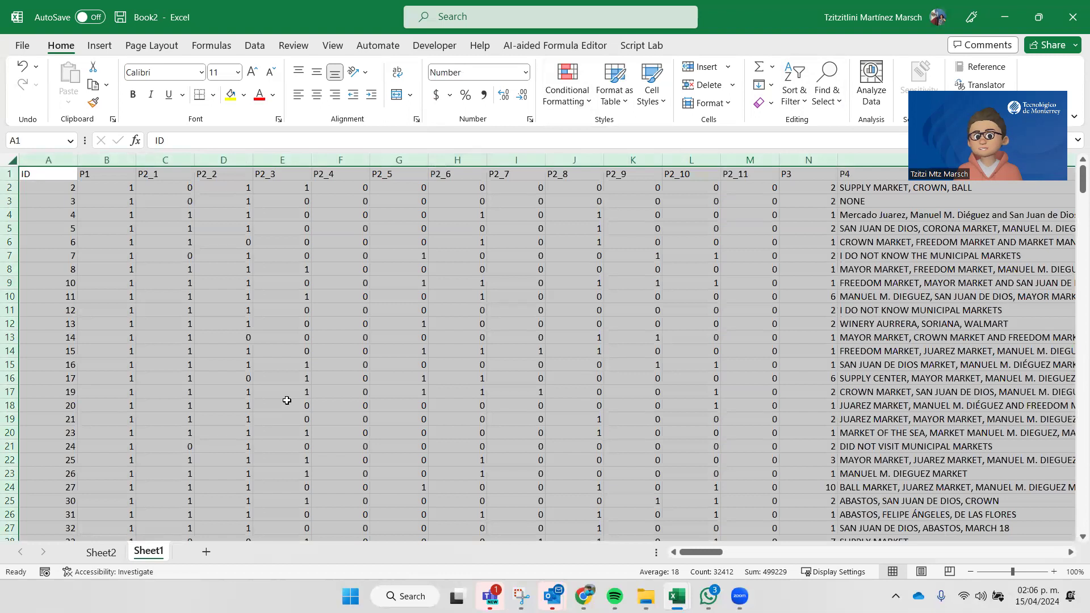
left_click(236, 349)
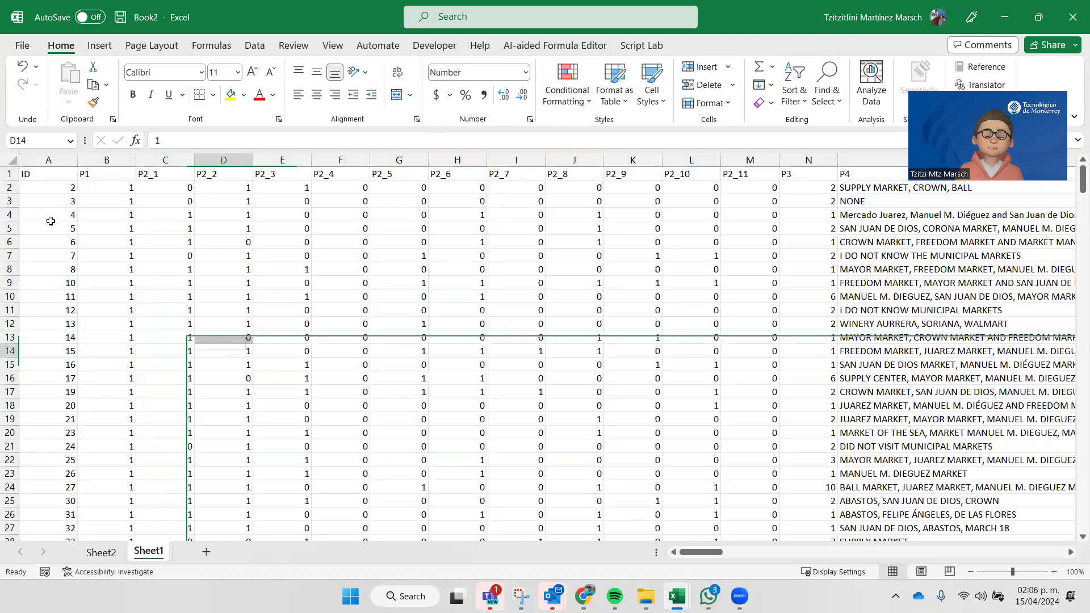
left_click(37, 176)
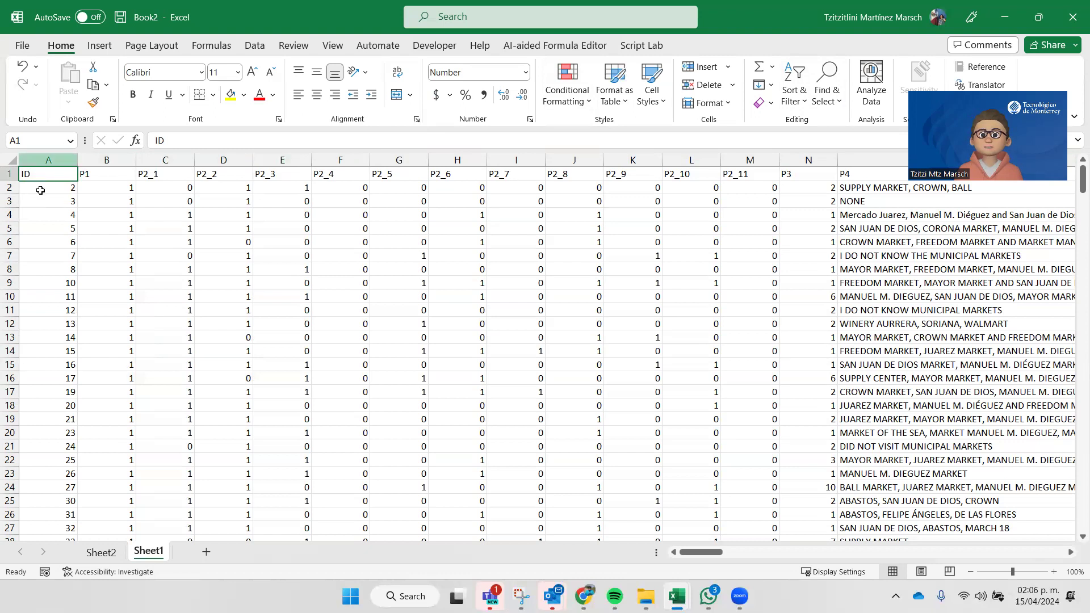
left_click(791, 100)
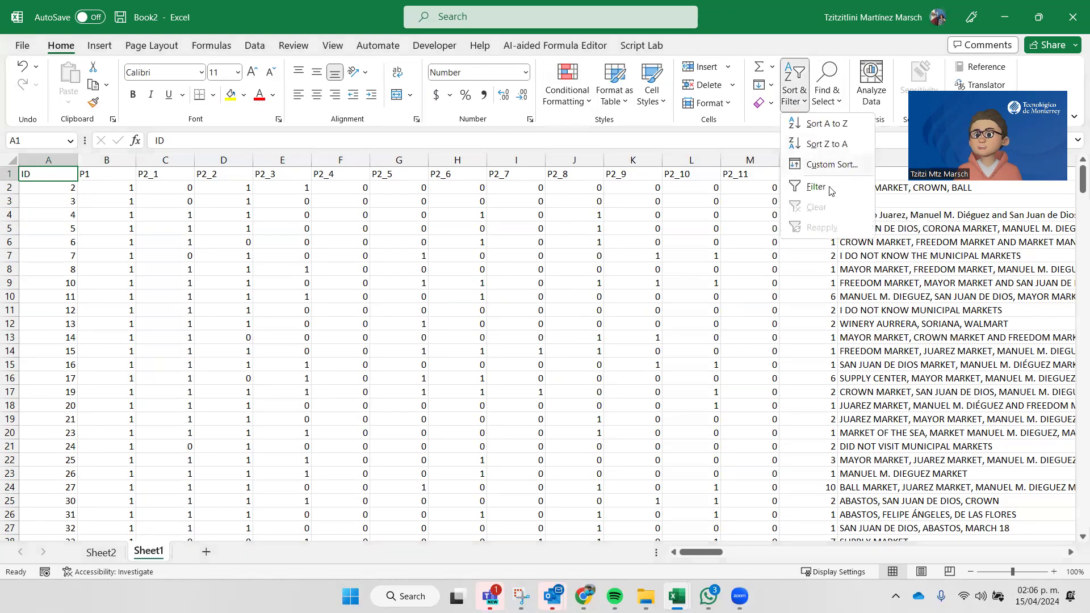
left_click(829, 186)
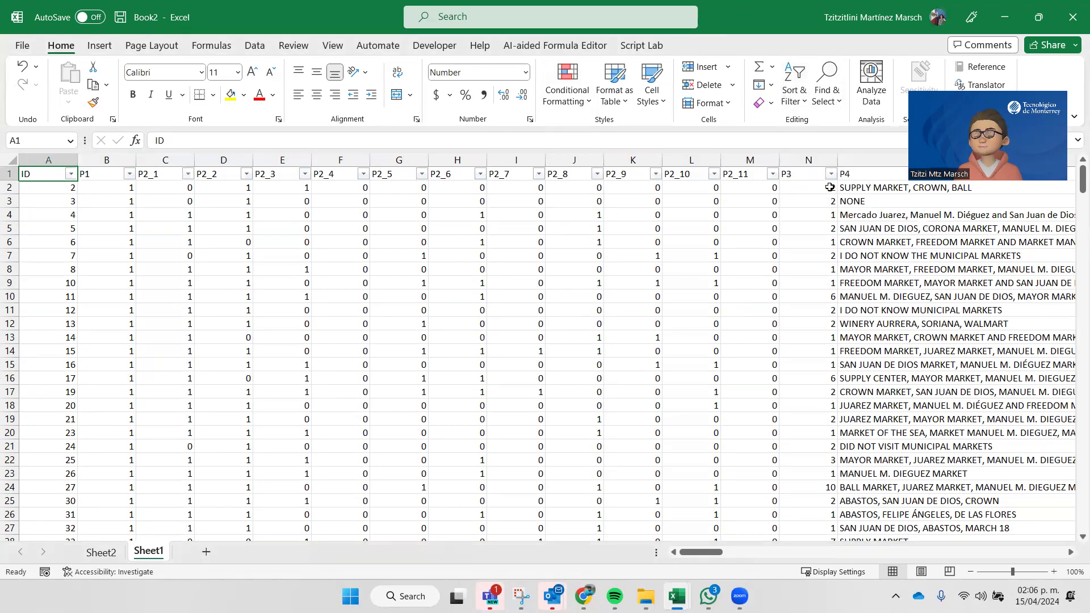
Look through the survey records on Sheet1 down to around row 200 and return to the header row
left_click(441, 244)
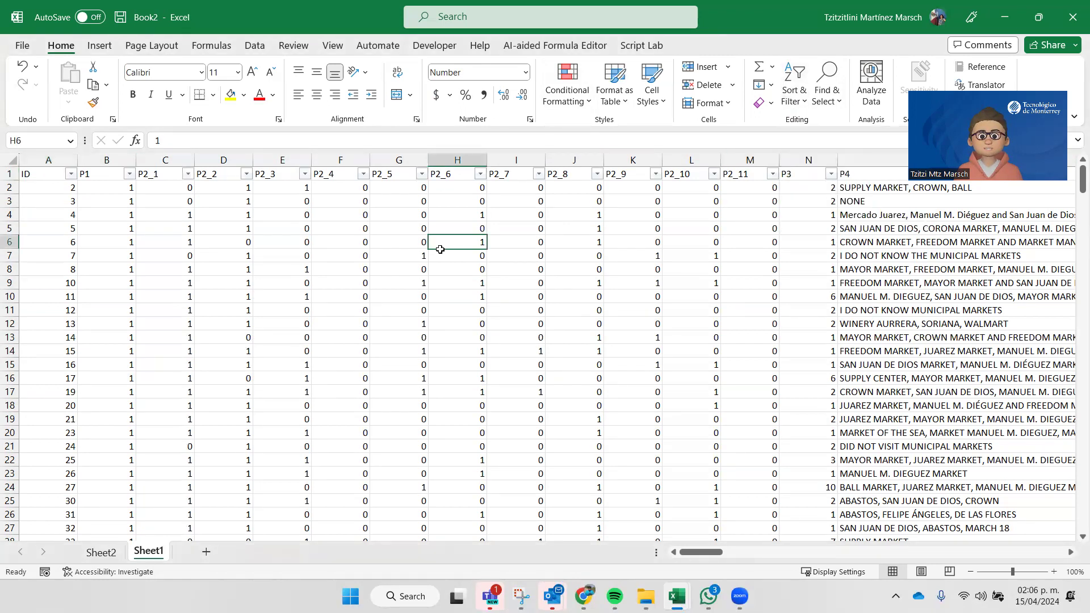
scroll(441, 276, "down", 17)
scroll(441, 276, "down", 20)
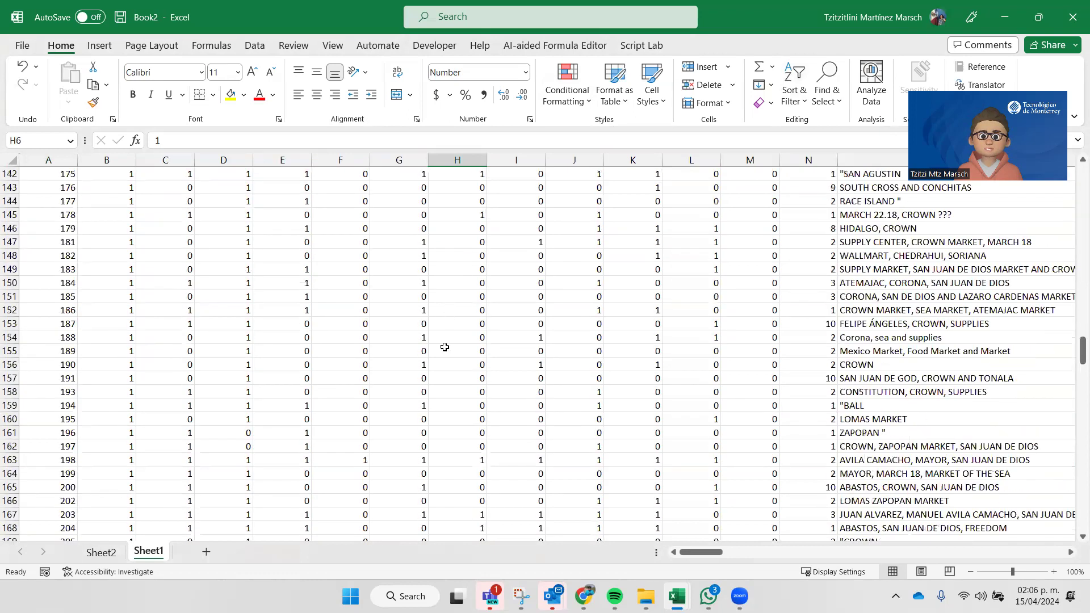
scroll(445, 347, "down", 7)
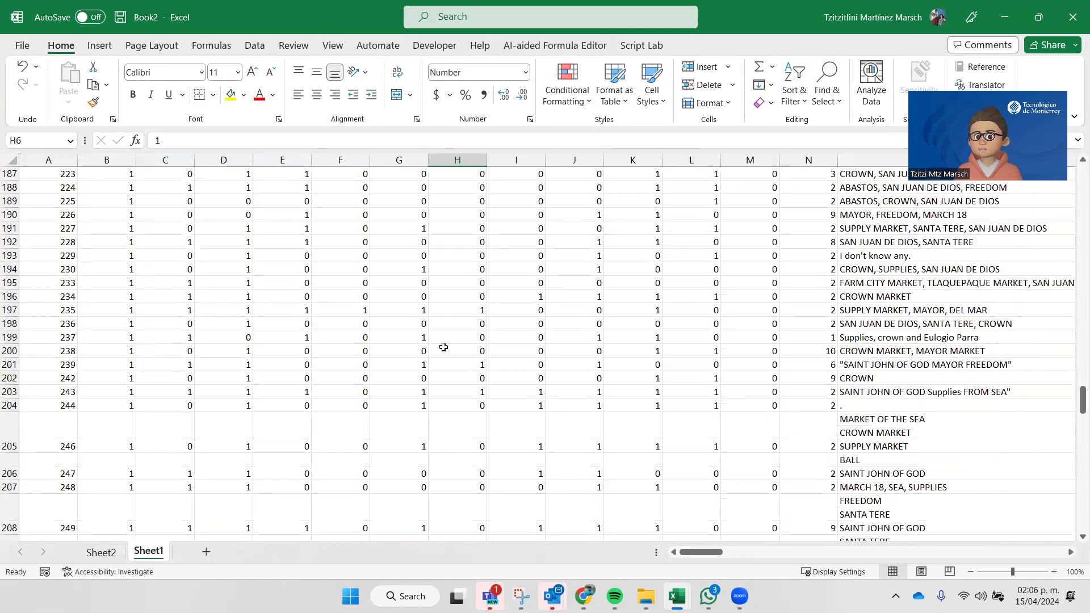
scroll(444, 347, "up", 20)
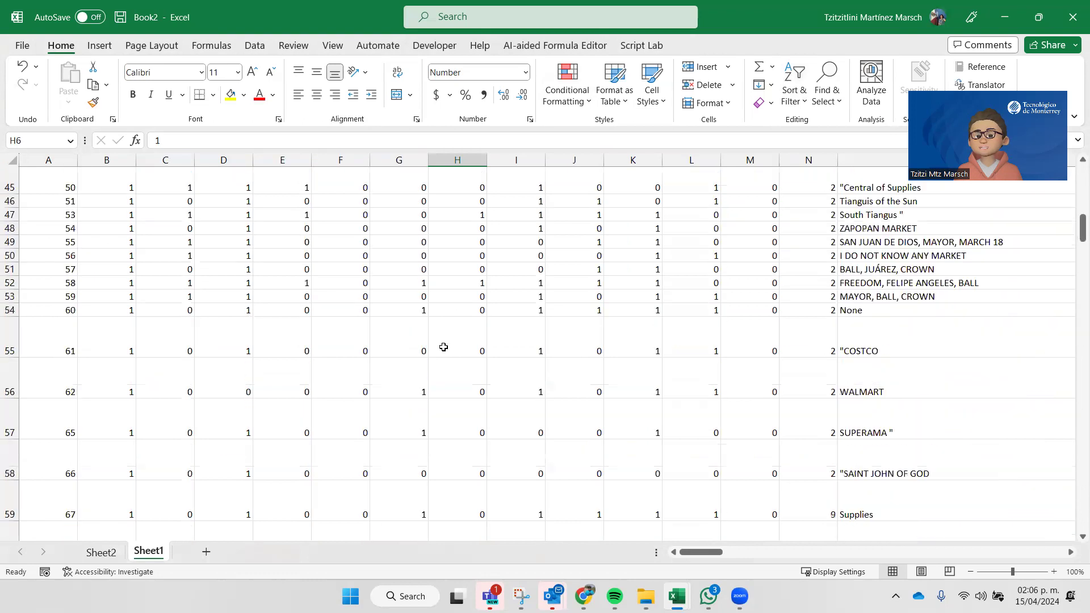
scroll(443, 347, "up", 8)
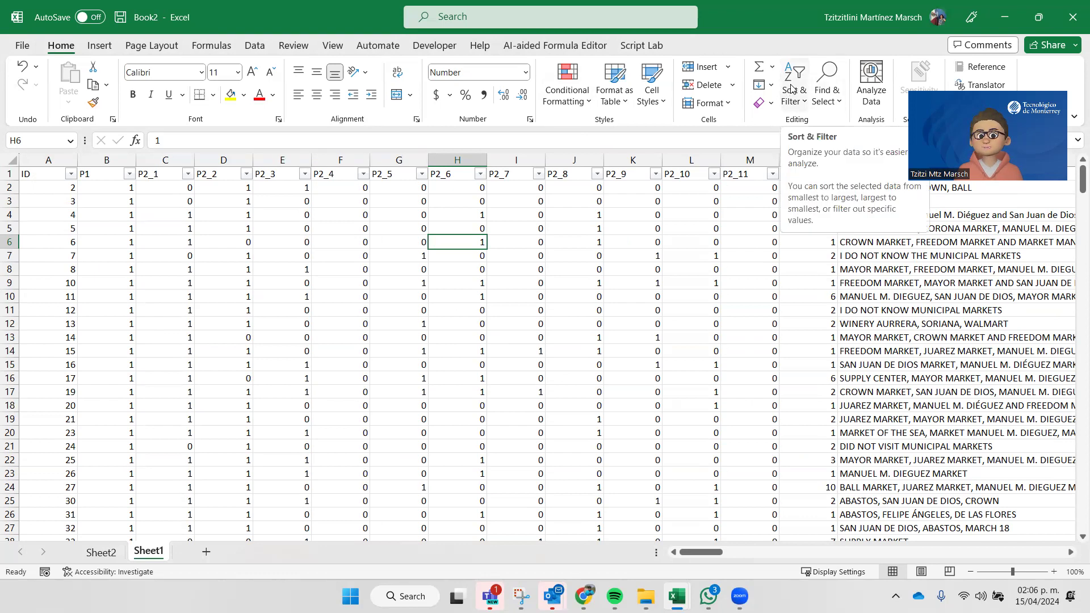
left_click(534, 242)
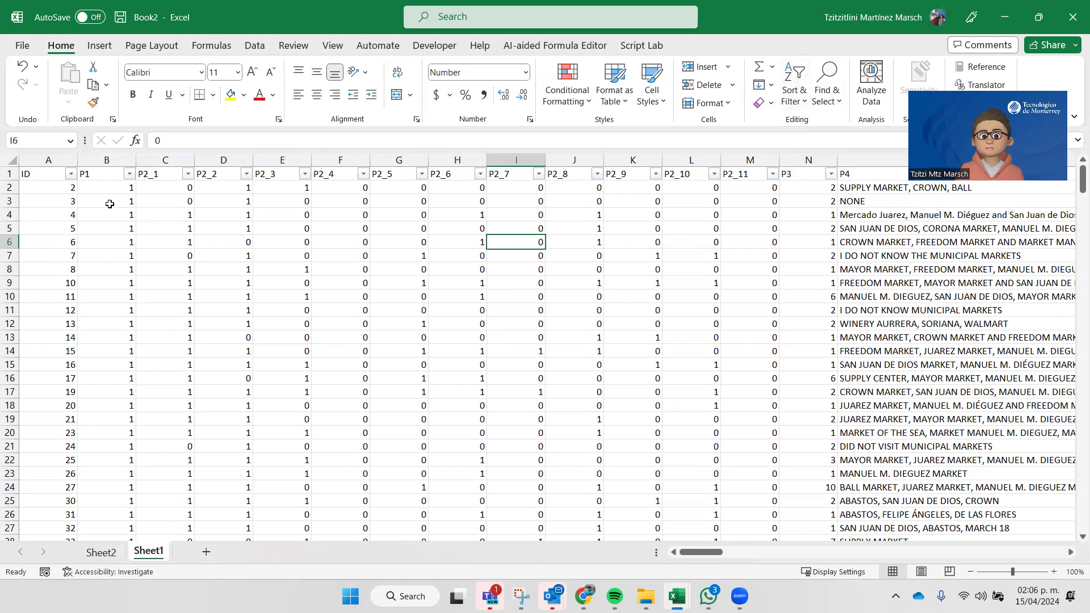
Filter column P2_1 so that only the records with the value 1 are shown
left_click(210, 173)
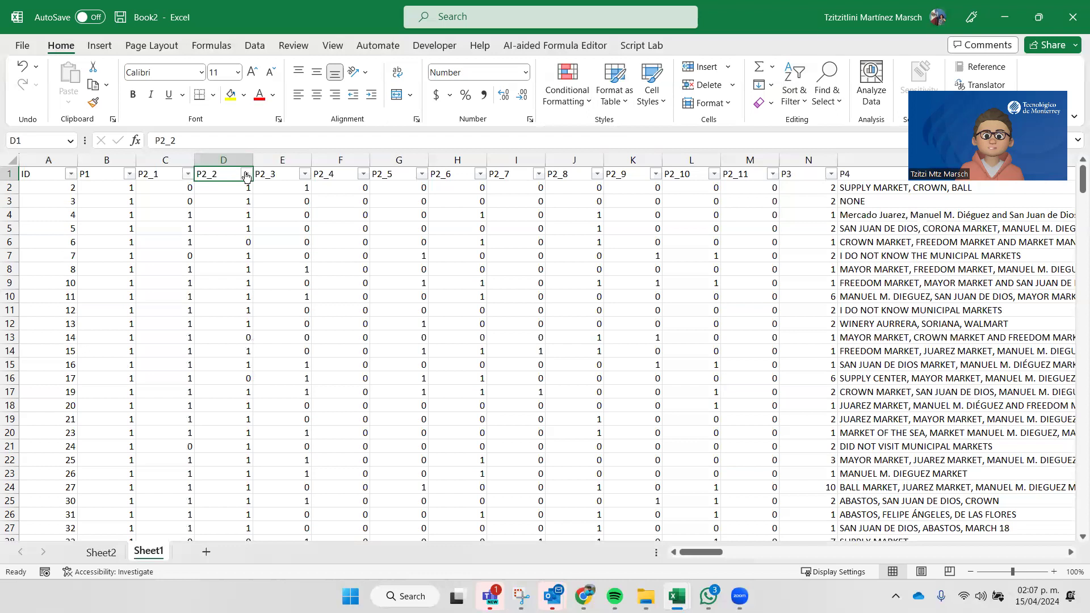
left_click(159, 173)
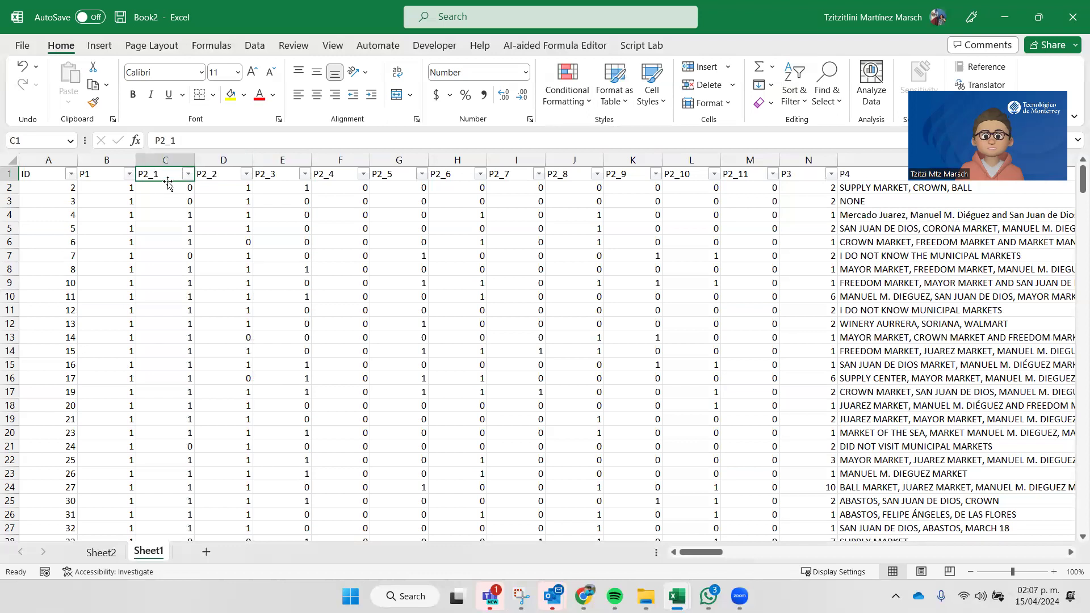
left_click(188, 173)
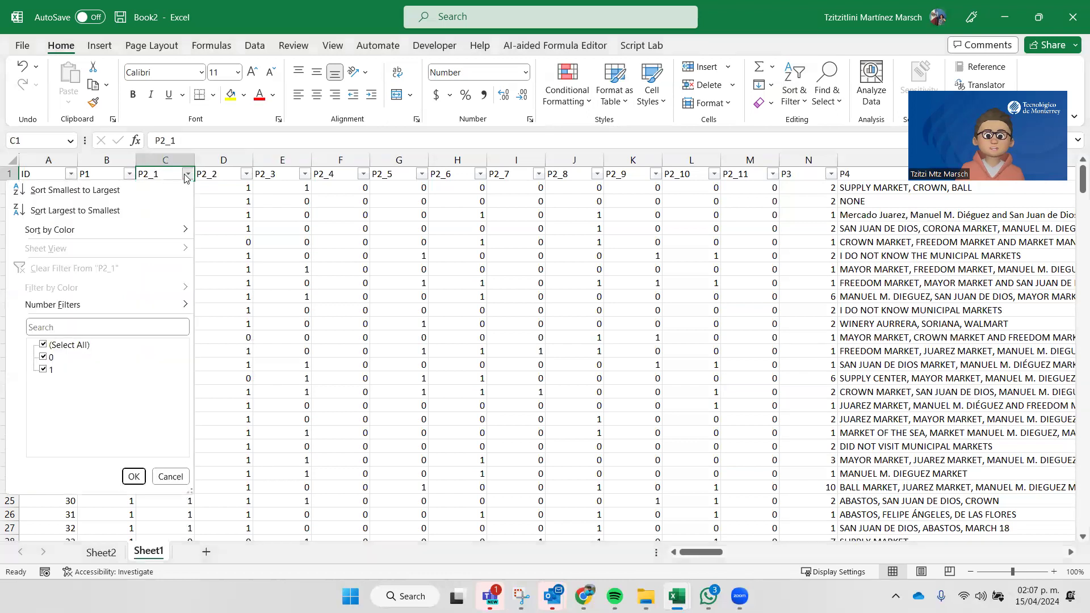
left_click(43, 357)
left_click(132, 478)
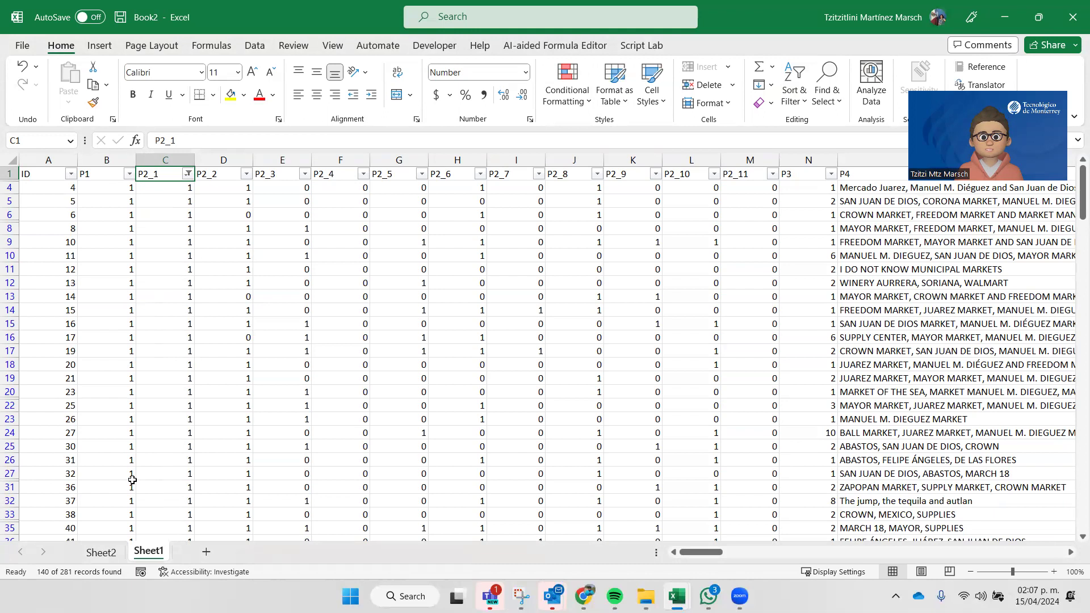
Select all filtered P2_1 values from C4 down to the last record and check their count and sum
mouse_move(171, 188)
left_mouse_down()
mouse_move(166, 388)
mouse_move(189, 228)
mouse_move(170, 187)
left_mouse_up()
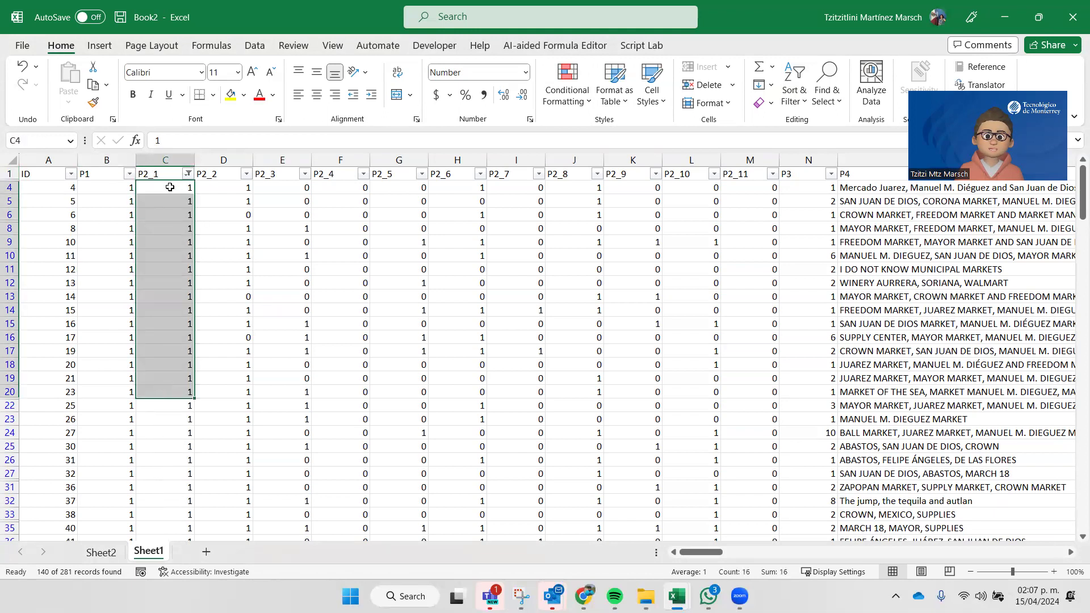
key("ctrl+shift+Down")
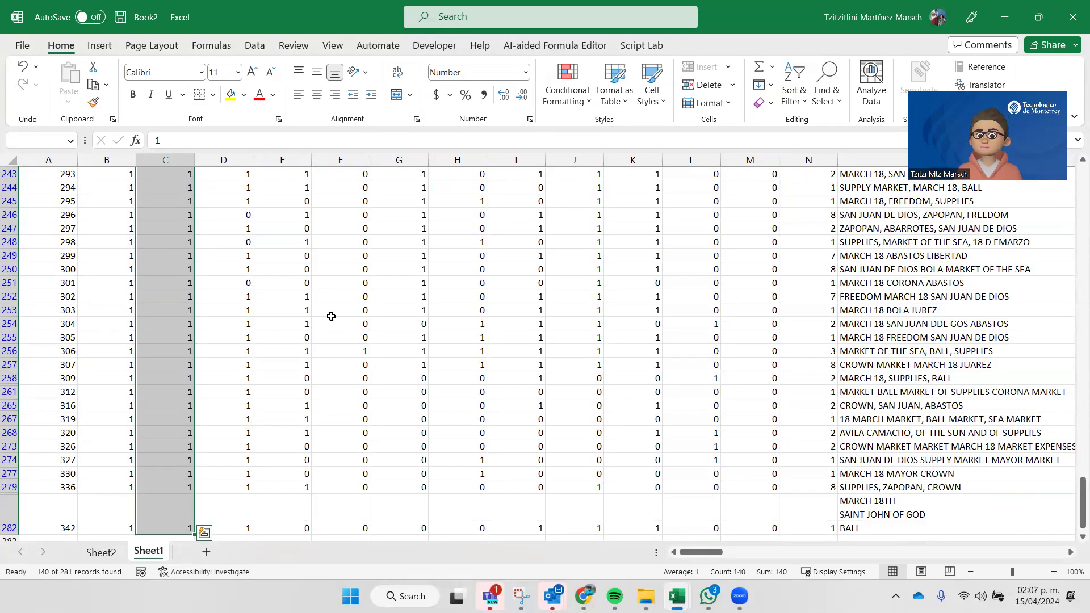
scroll(331, 315, "up", 20)
scroll(331, 315, "up", 10)
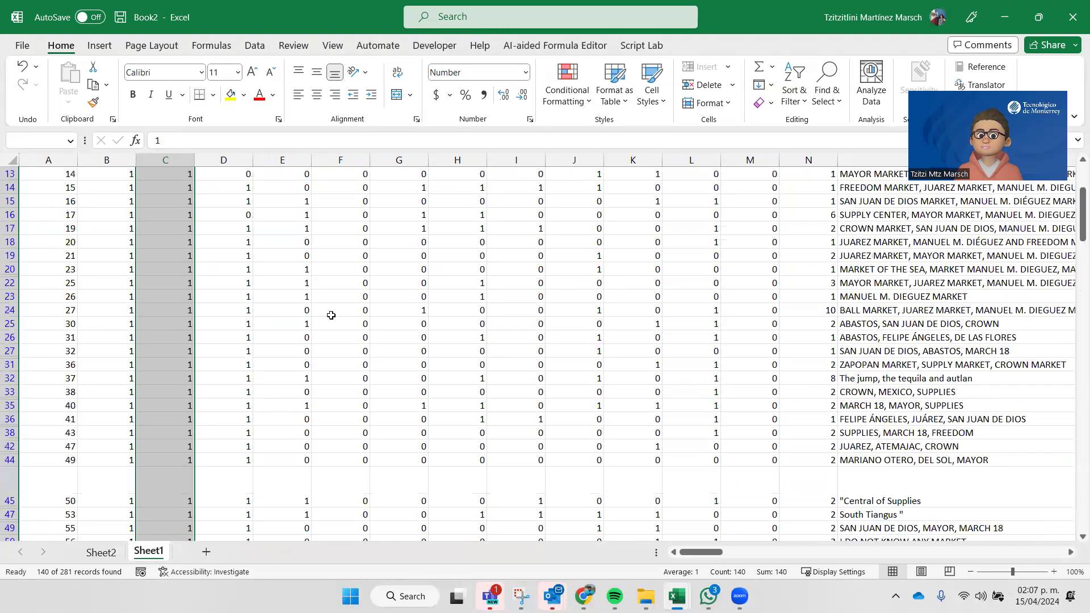
Remove the P2_1 filter by including all of its values again
left_click(187, 174)
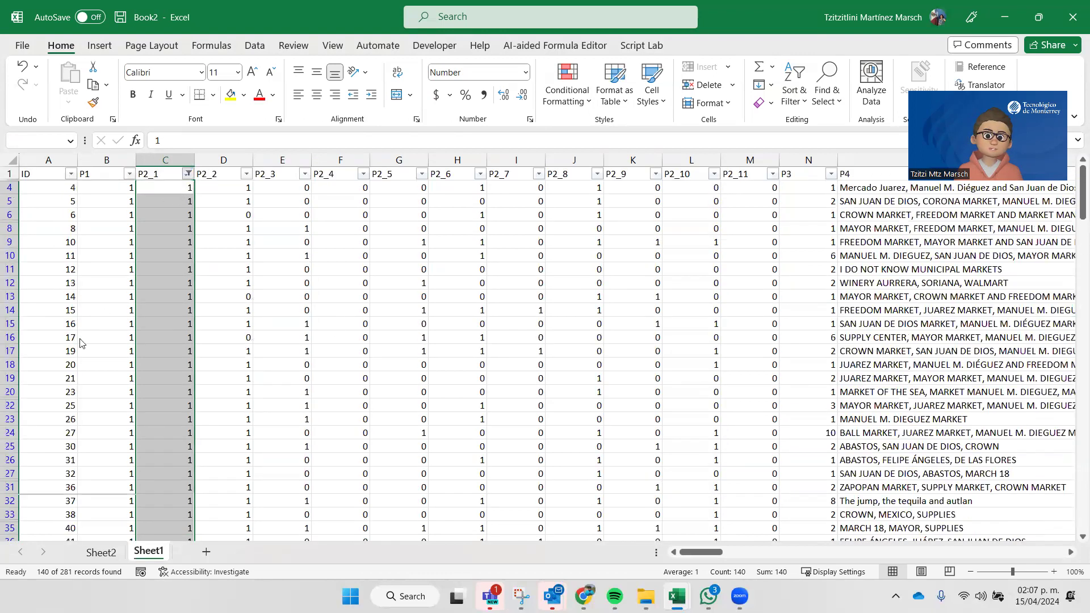
left_click(71, 344)
left_click(134, 477)
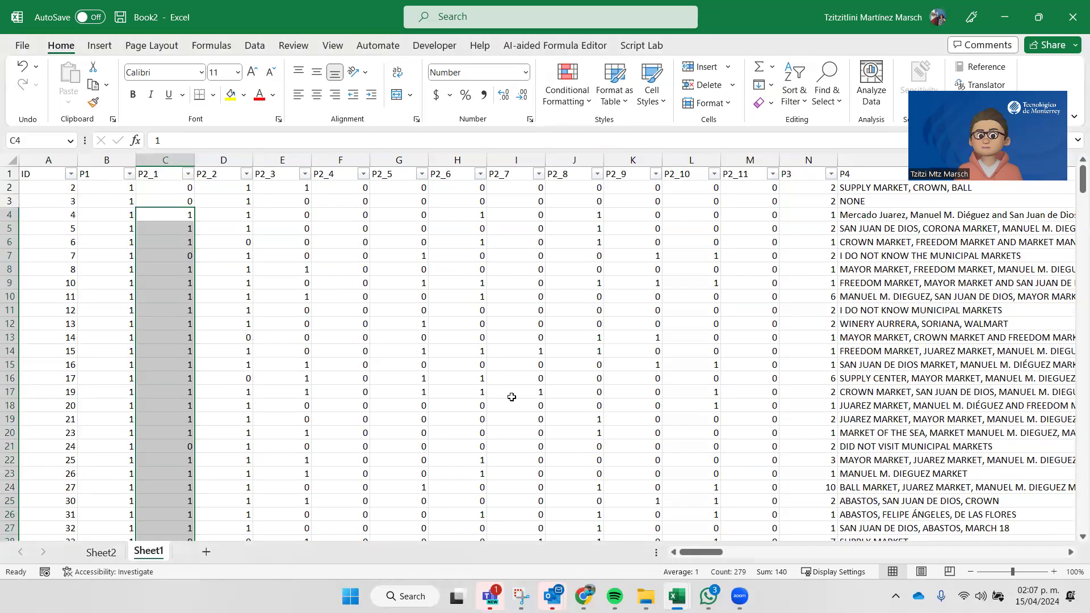
left_click(202, 353)
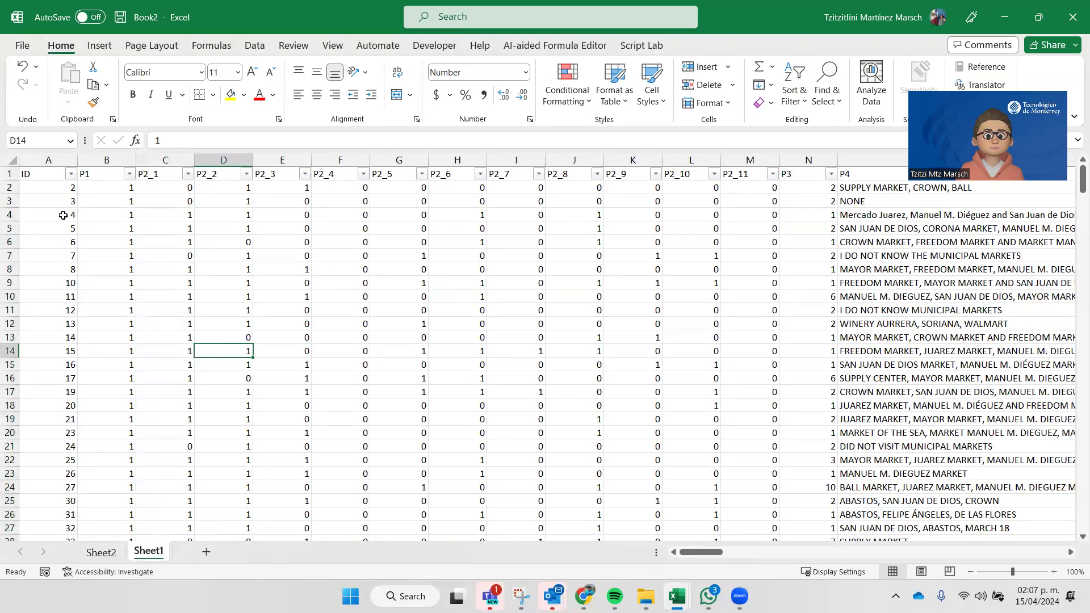
Select the entire survey table on Sheet1, from the ID header in A1 to the last column and row 282
left_click(117, 48)
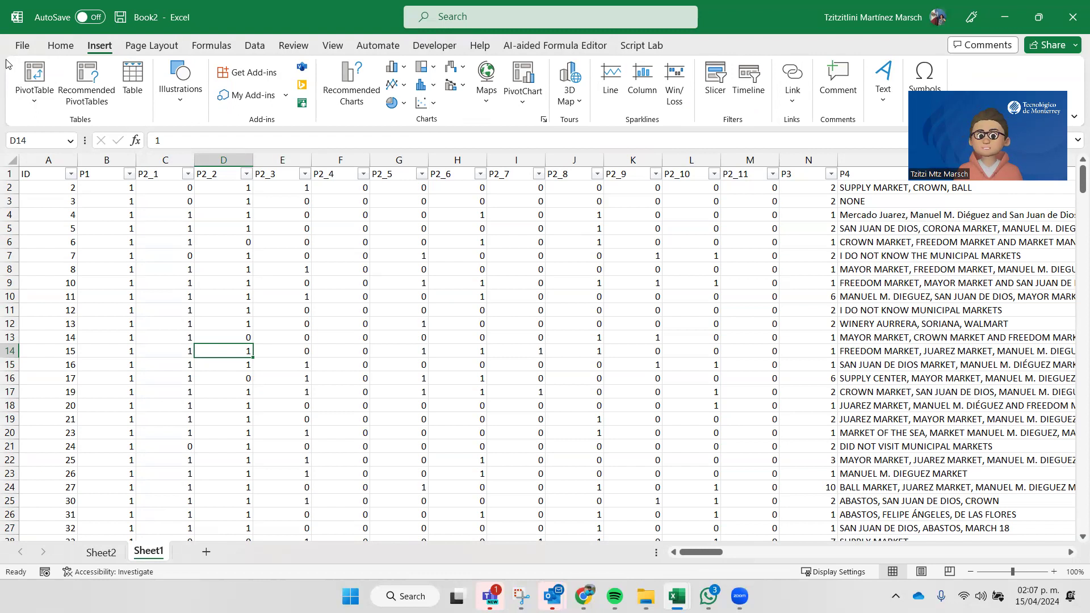
left_click(51, 181)
key("ctrl+shift+Right")
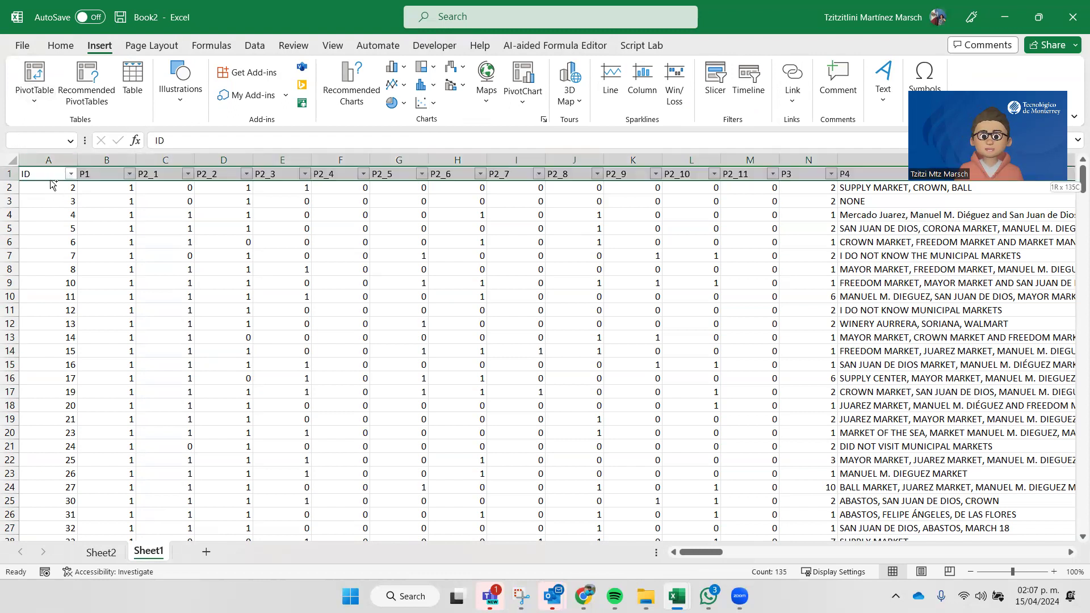
key("ctrl+shift+Down")
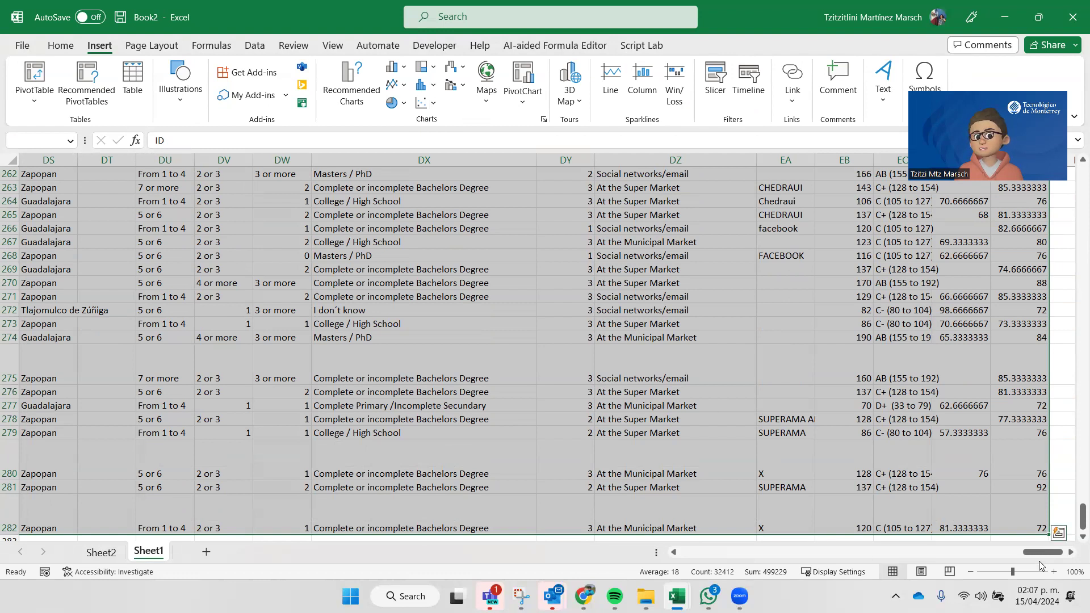
left_click_drag(1043, 552, 708, 552)
scroll(1002, 448, "up", 2)
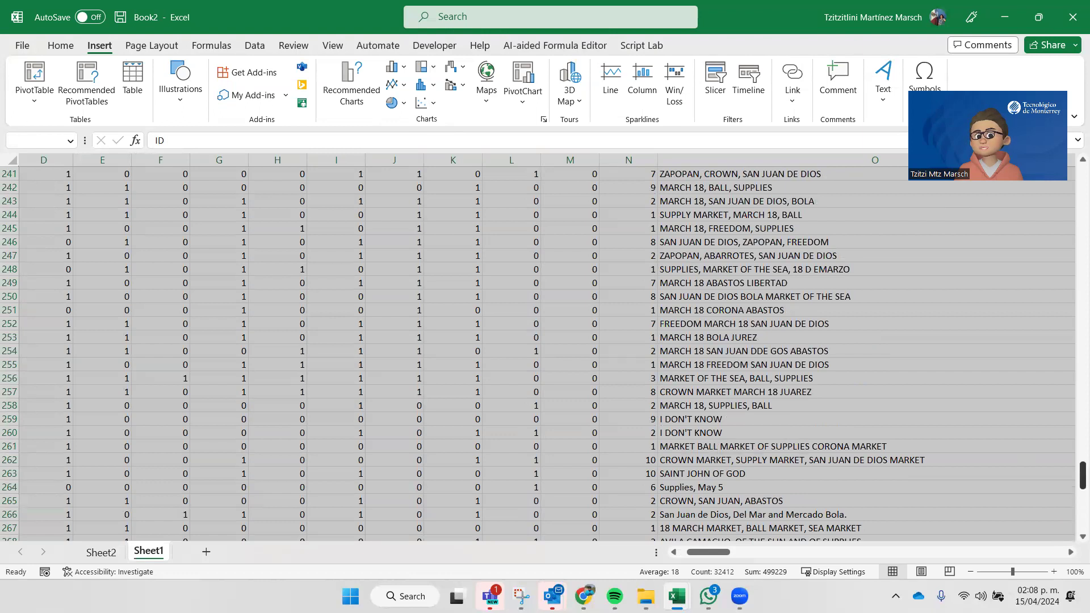
left_click_drag(1082, 475, 1081, 181)
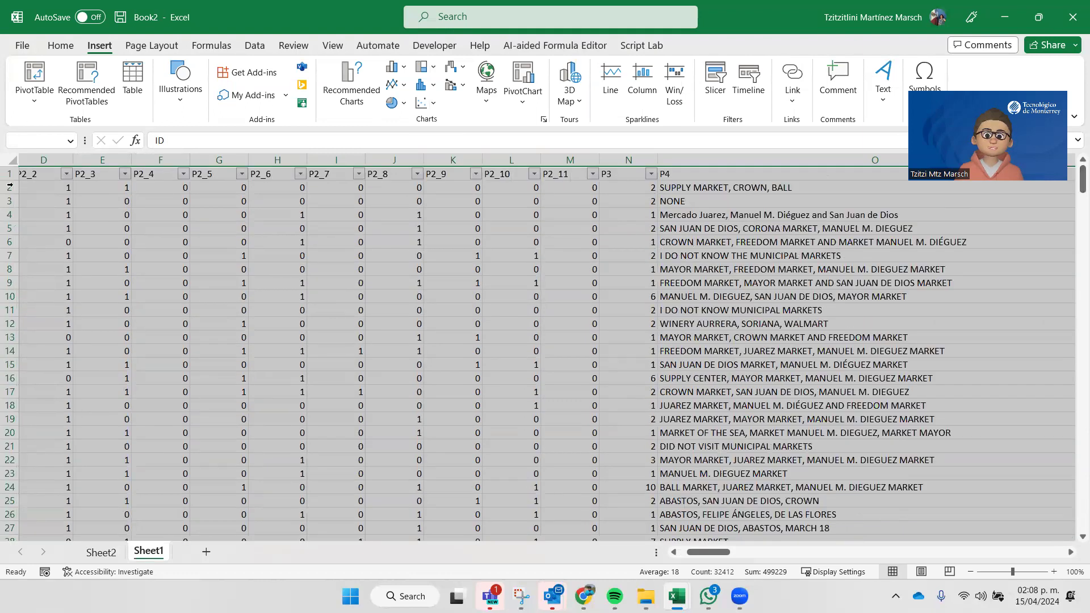
Insert a PivotTable on a new worksheet using all survey columns A through EE of Sheet1 as the source
left_click(219, 310)
left_click(12, 161)
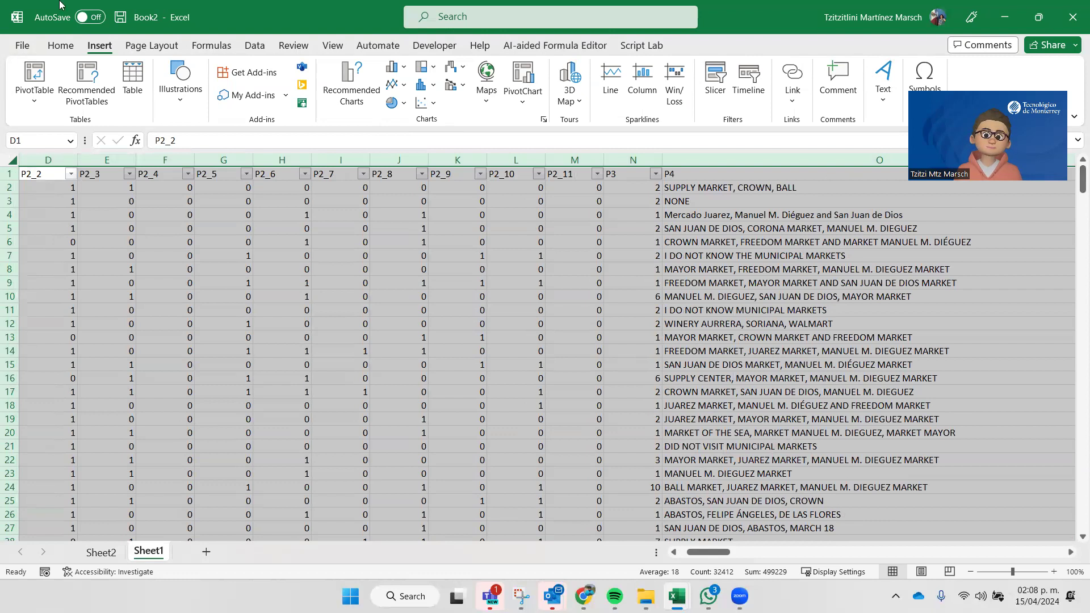
left_click(23, 69)
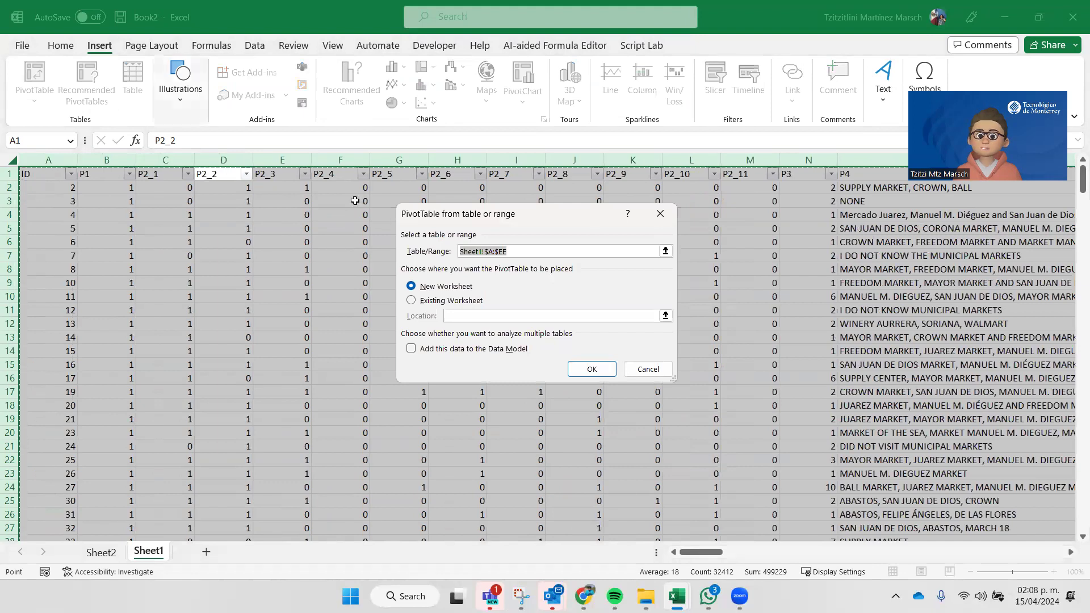
left_click(594, 369)
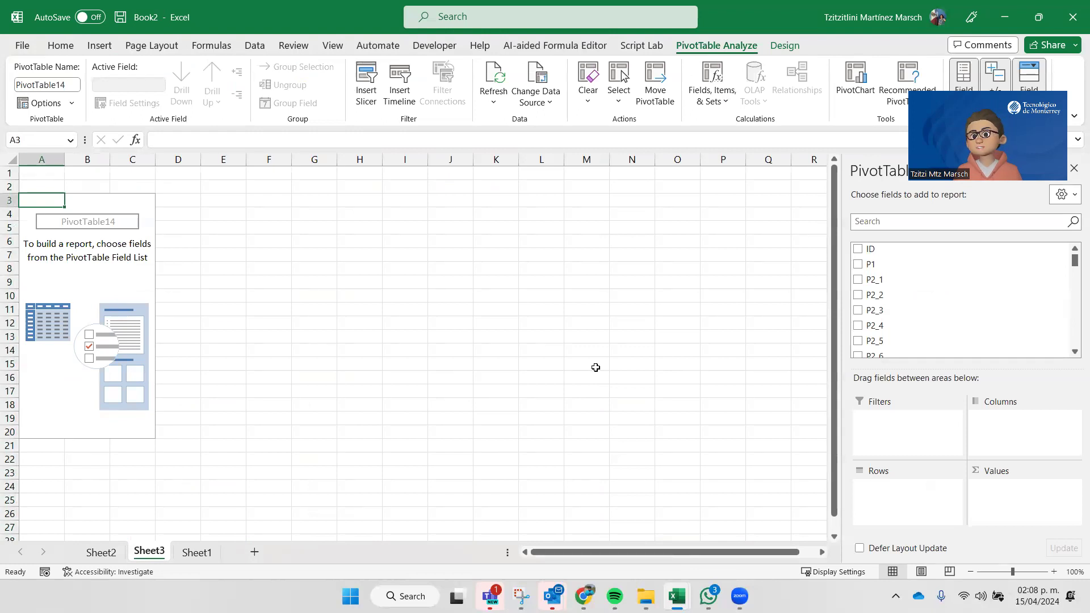
Add the P2_1 field to the PivotTable's rows and examine its row labels 0 and 1
scroll(914, 273, "down", 10)
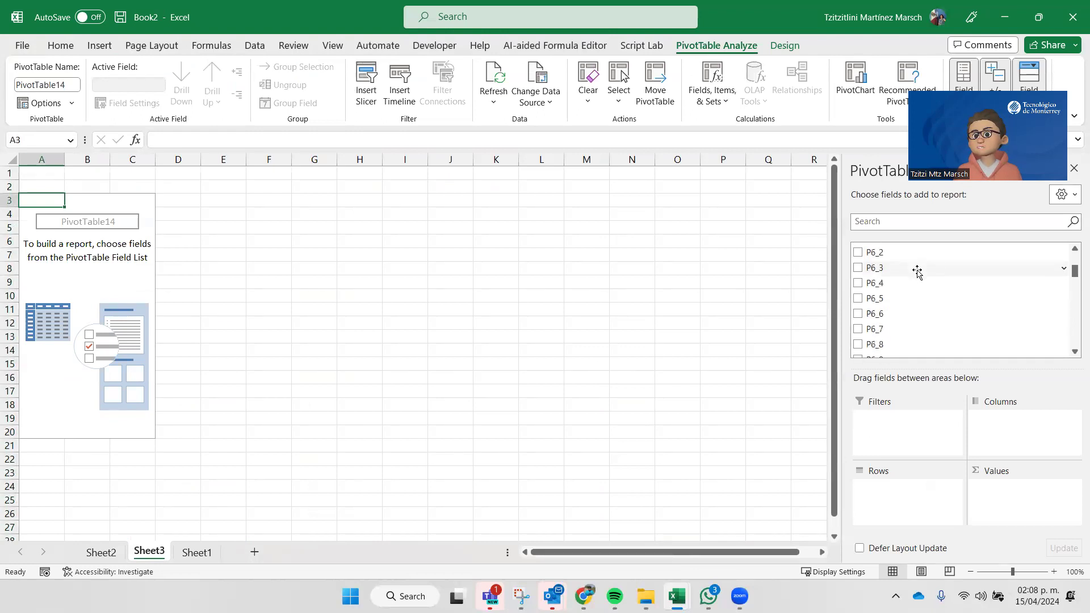
scroll(917, 272, "down", 15)
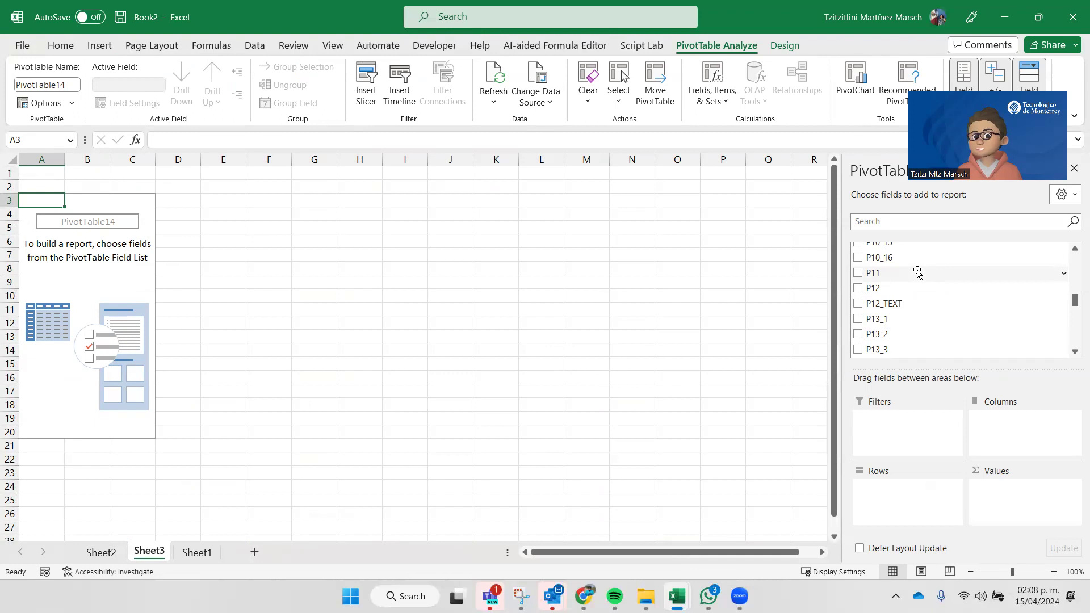
scroll(934, 309, "down", 3)
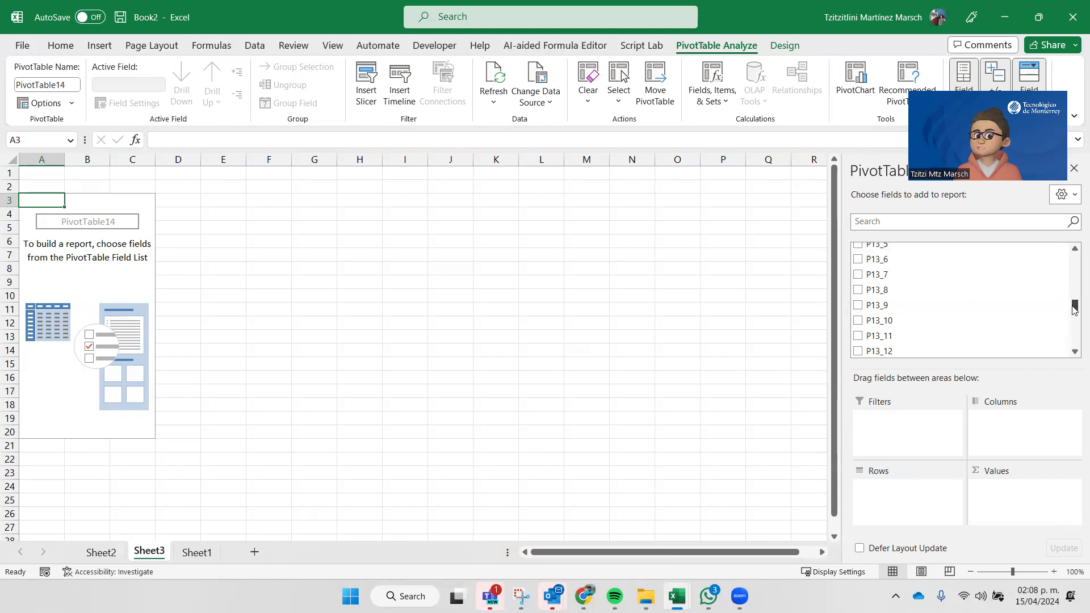
left_click_drag(1074, 308, 1074, 258)
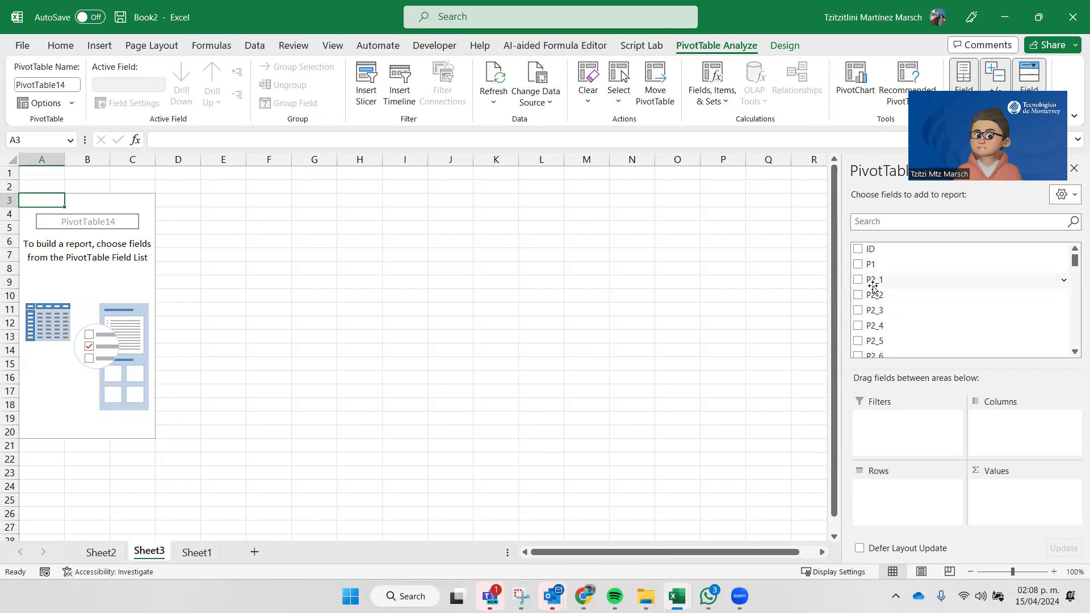
left_click_drag(873, 285, 906, 506)
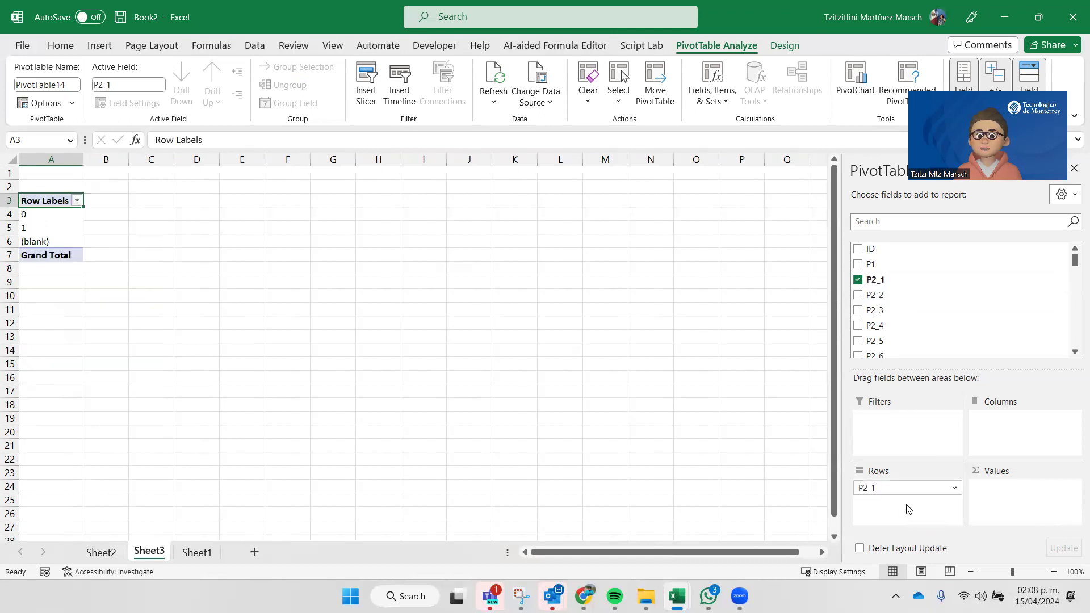
left_click(27, 228)
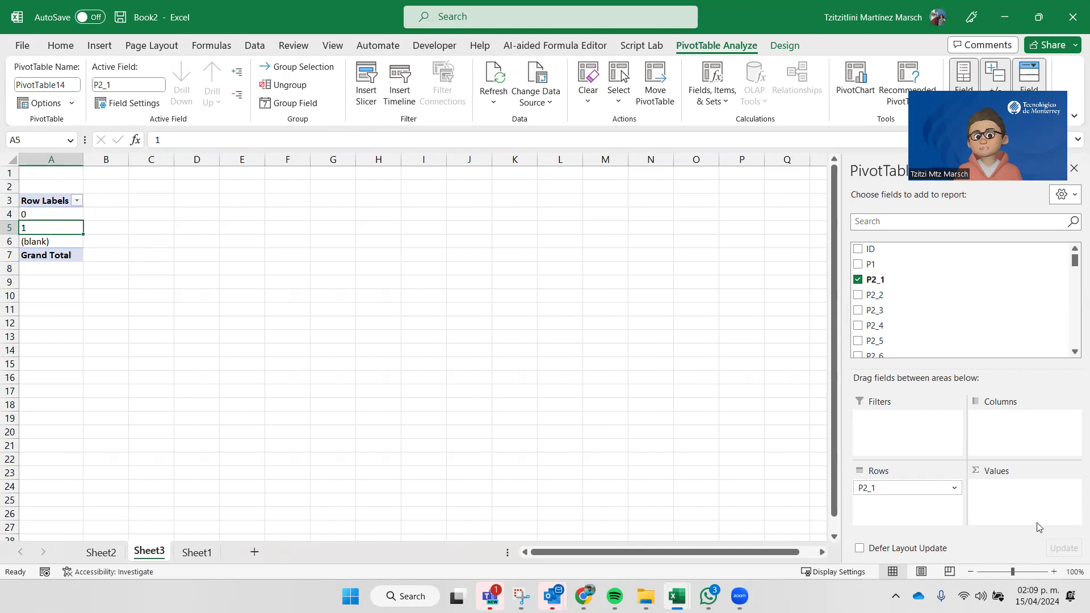
left_click(29, 216)
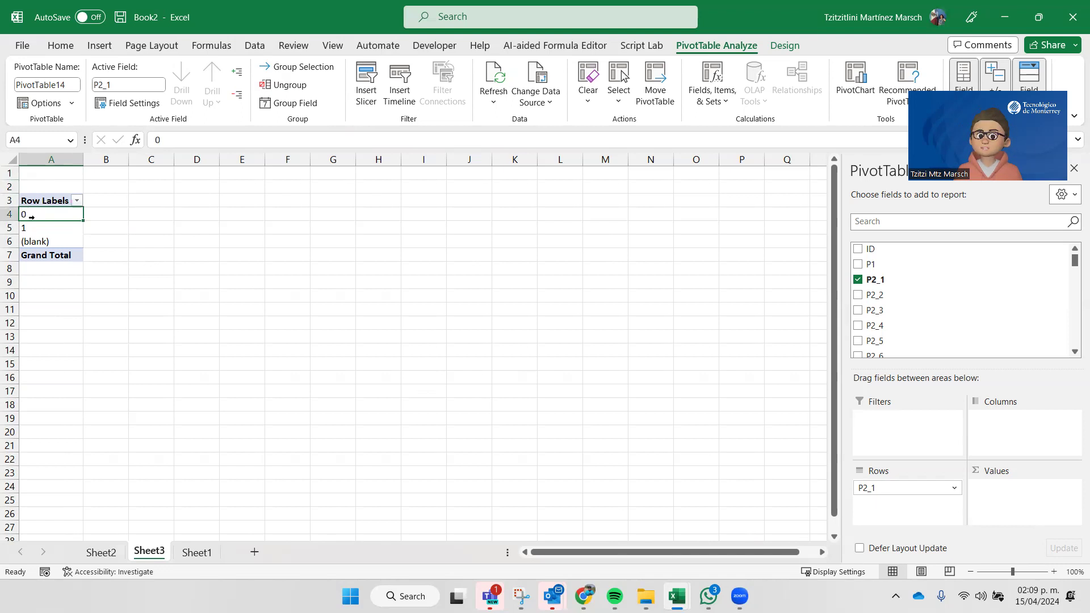
left_click(36, 231)
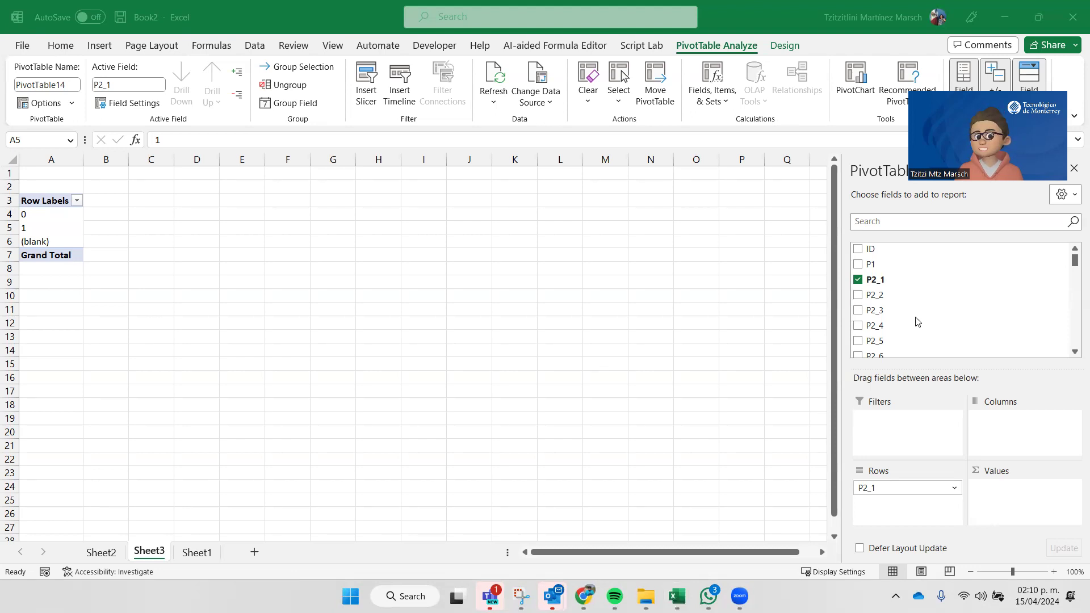
Search the PivotTable fields for P9 and add that field to the values
scroll(915, 322, "down", 3)
scroll(915, 321, "down", 9)
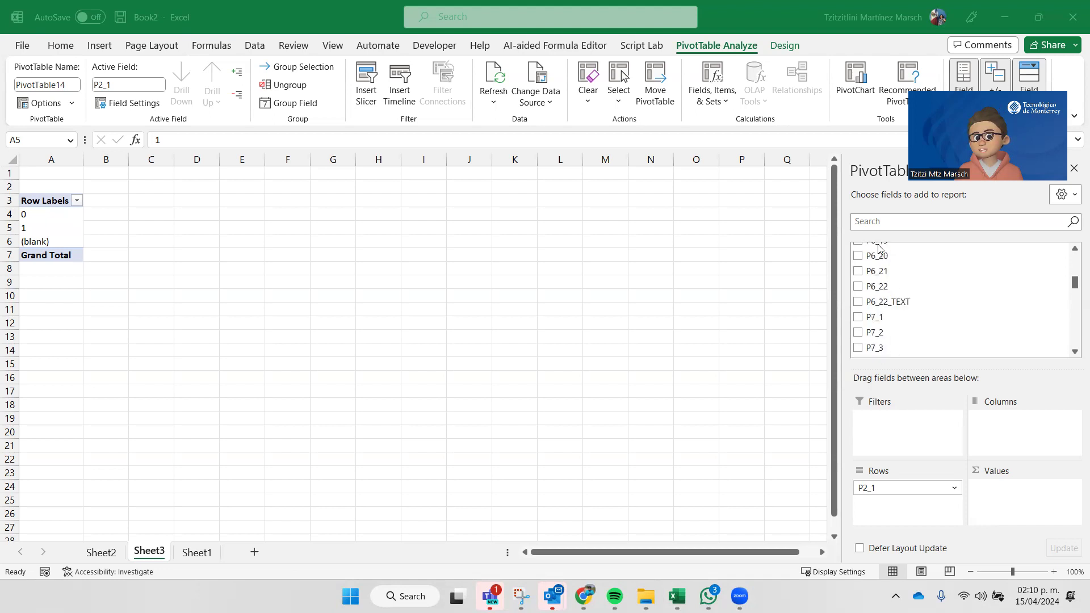
left_click(884, 221)
type("P9")
left_click_drag(868, 248, 1007, 500)
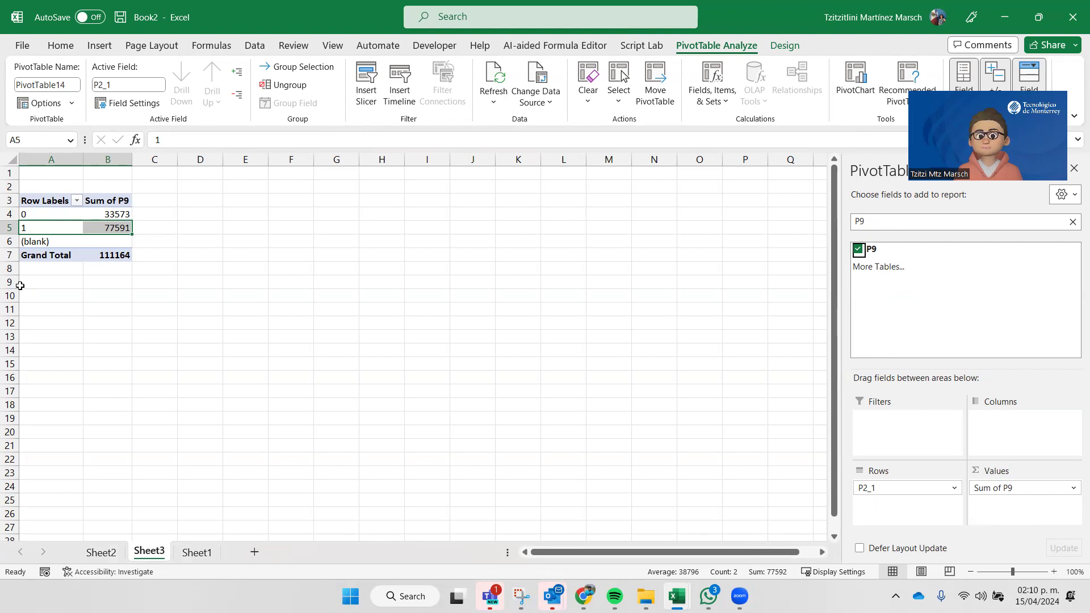
Summarize the PivotTable's P9 values by Average from cell B5 and undo that change
left_click(225, 257)
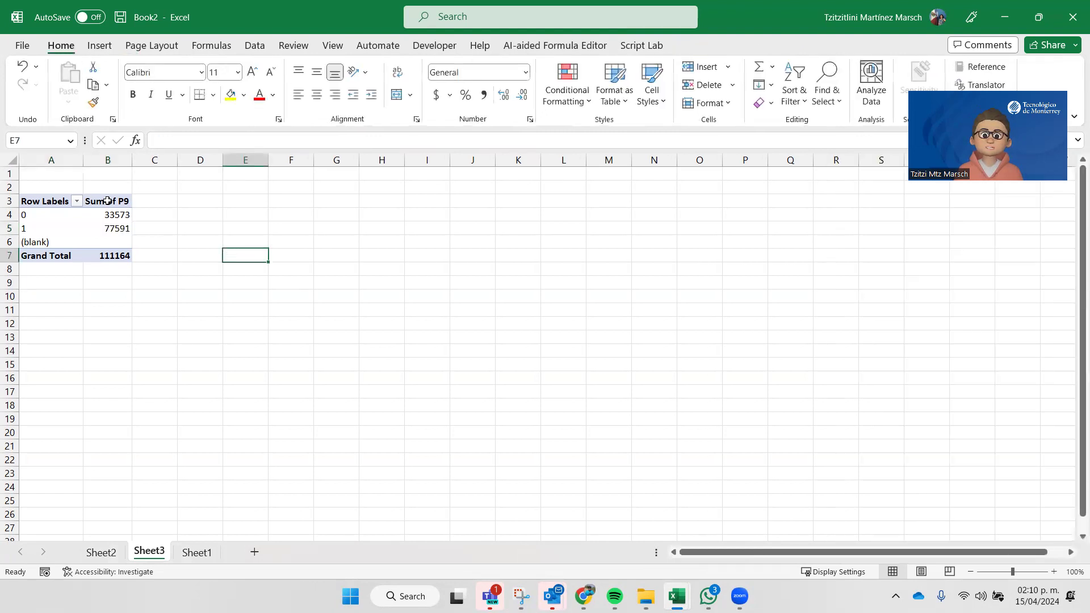
left_click(120, 229)
mouse_move(119, 229)
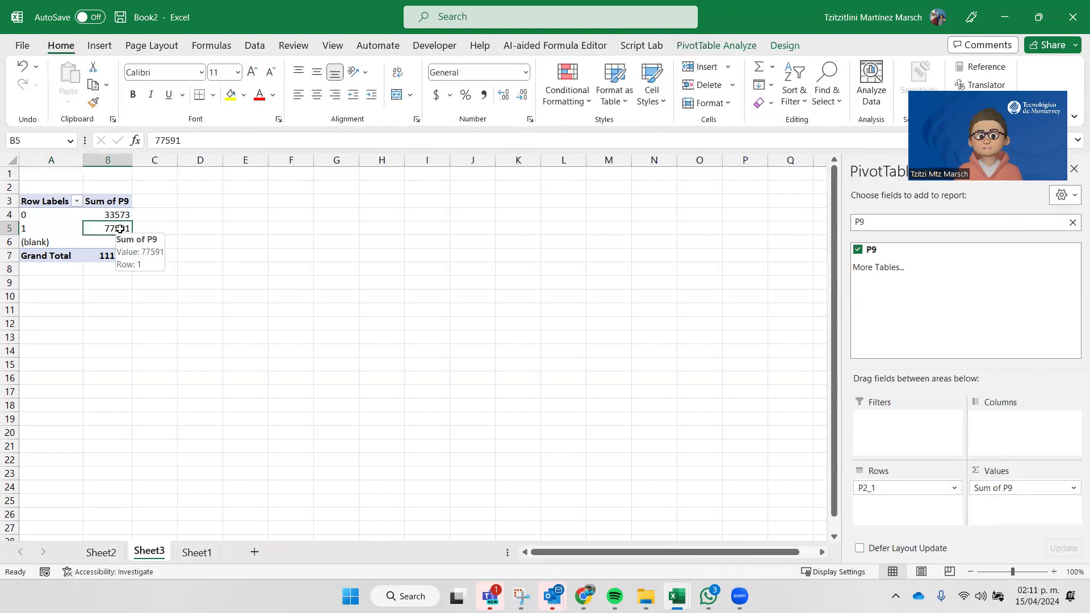
right_click(121, 232)
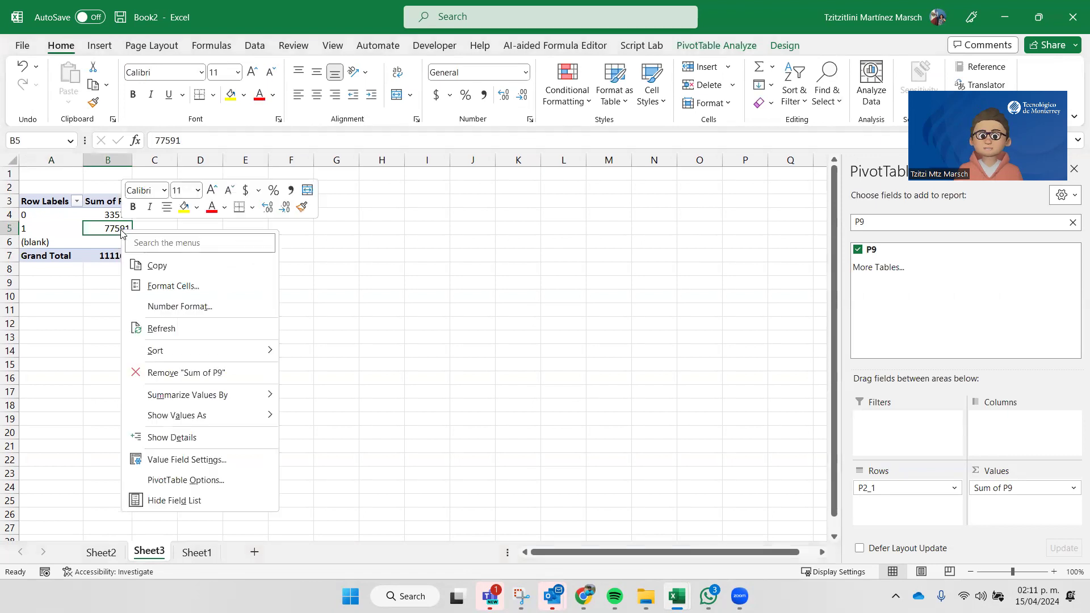
mouse_move(193, 394)
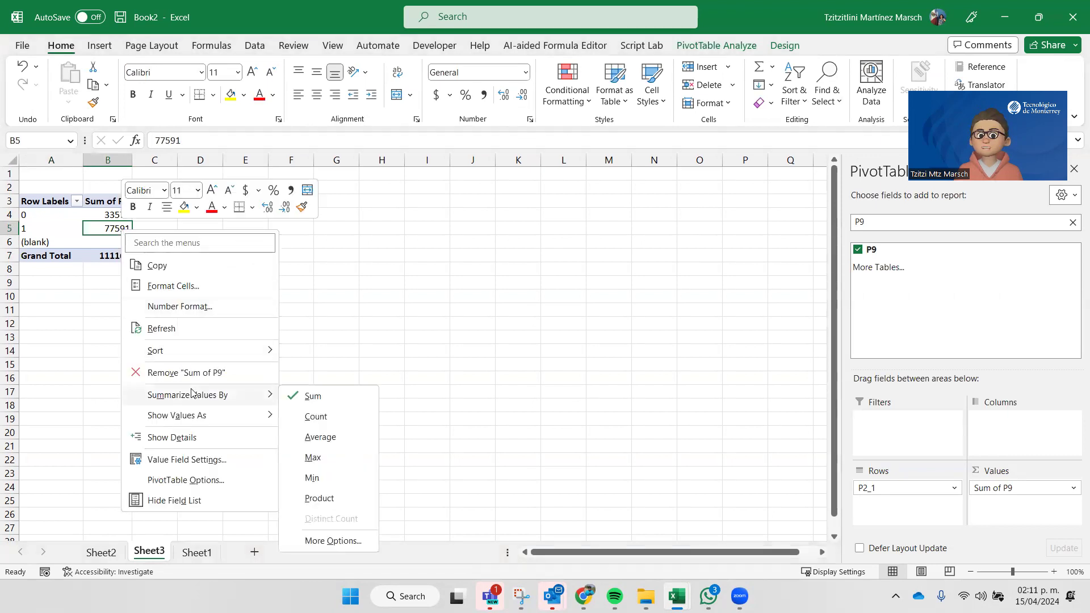
left_click(315, 439)
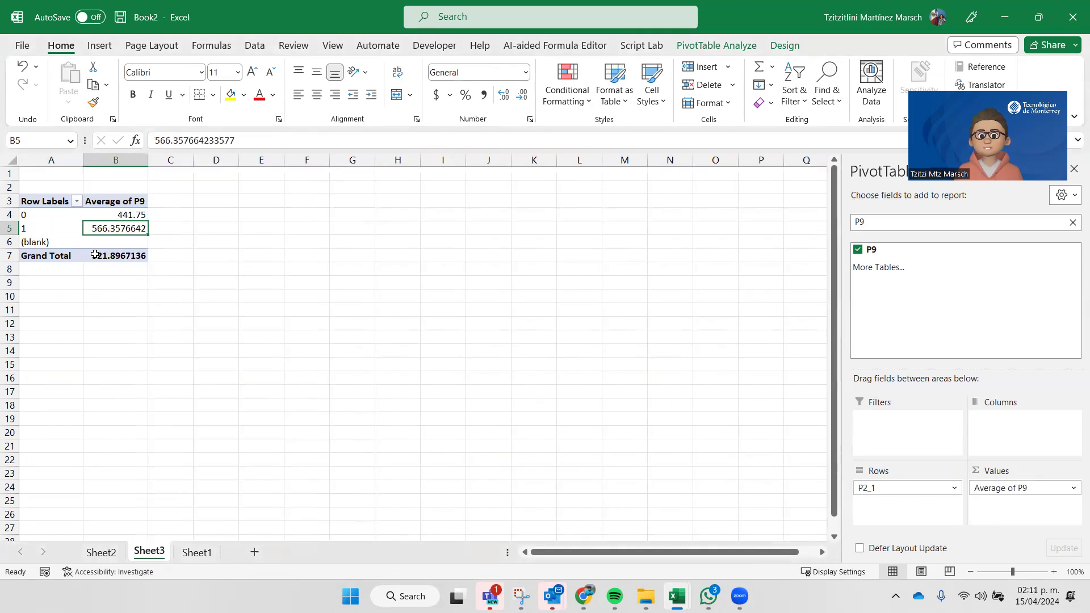
key("ctrl+z")
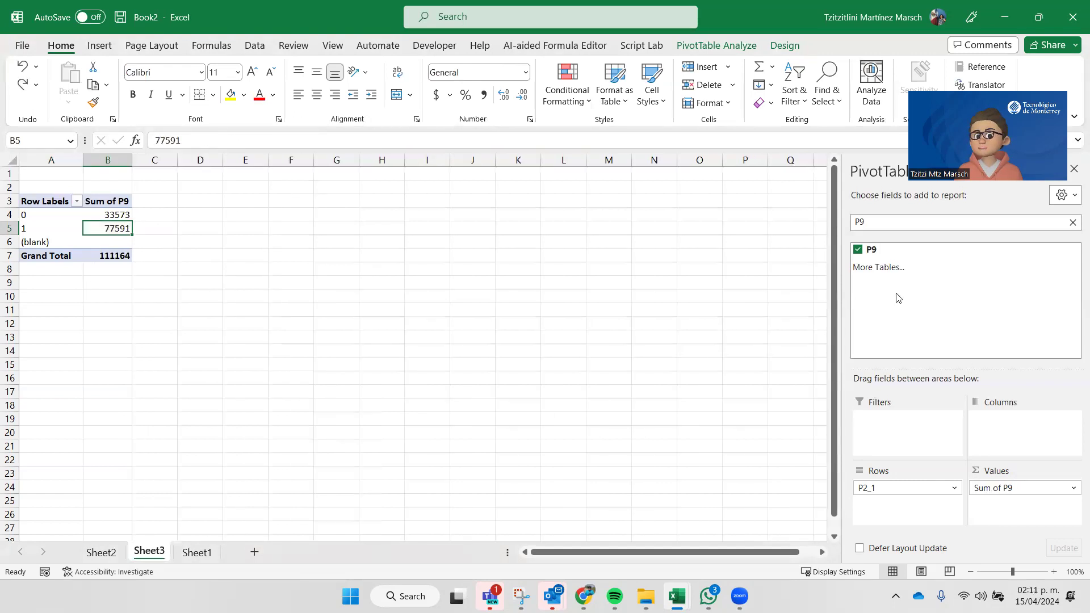
Change the P9 value field settings so the field is summarized by Average
left_click(1074, 489)
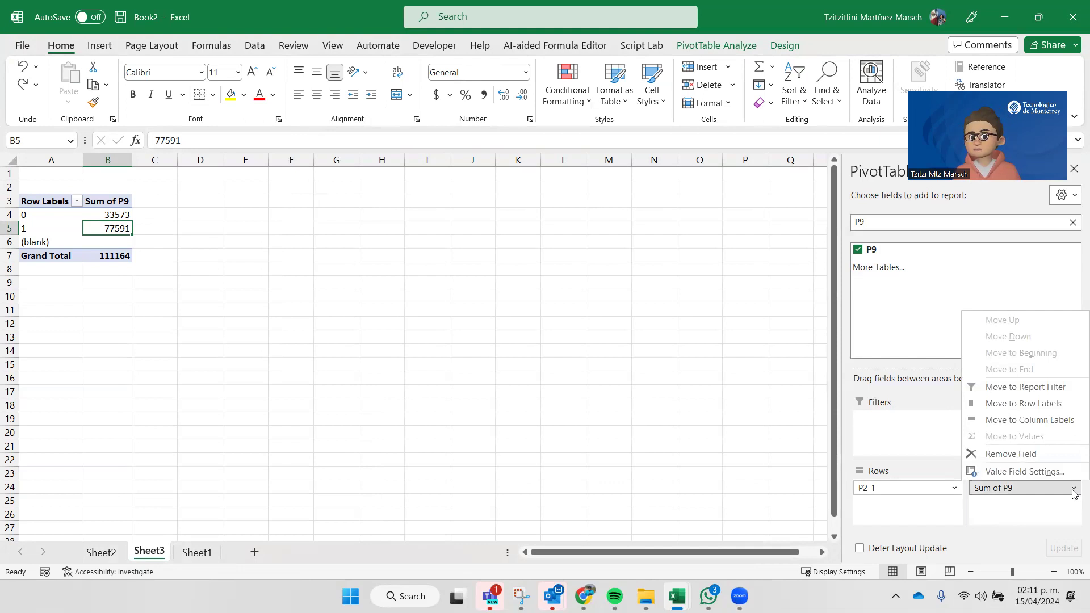
left_click(1028, 475)
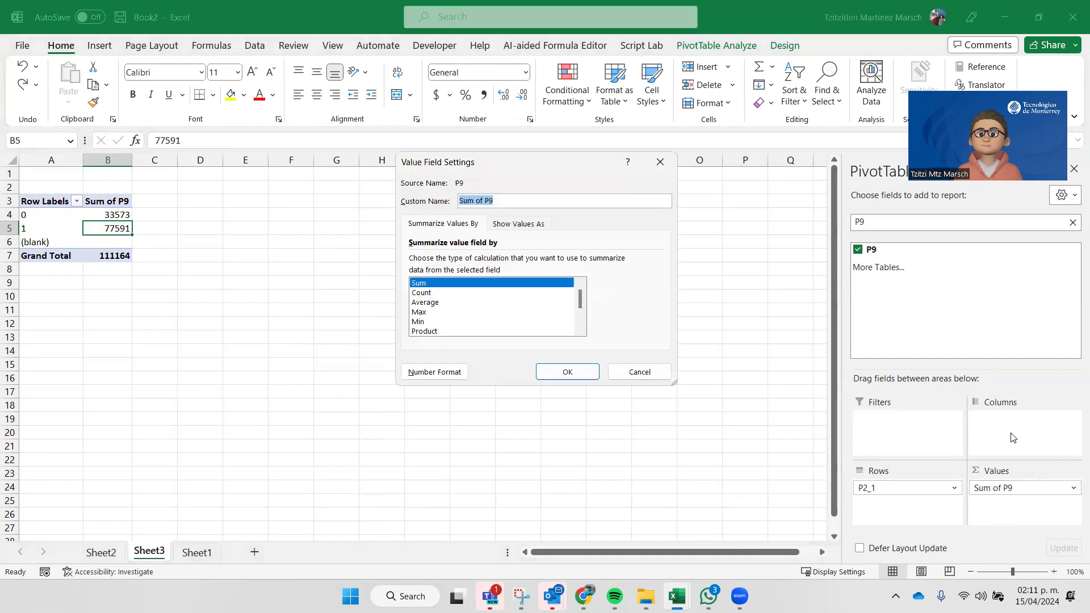
left_click(526, 201)
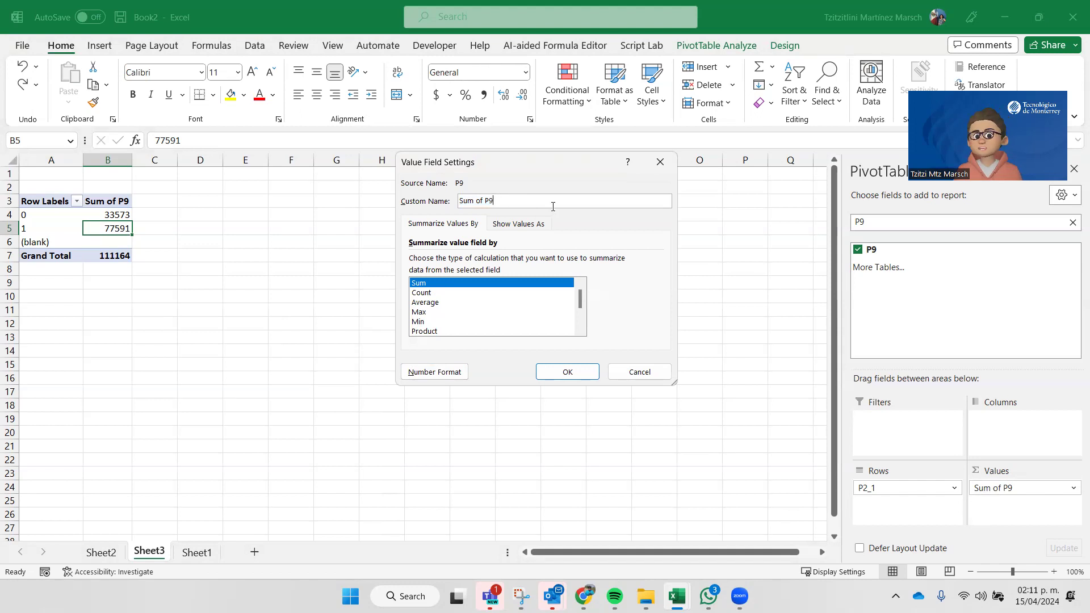
left_click(448, 302)
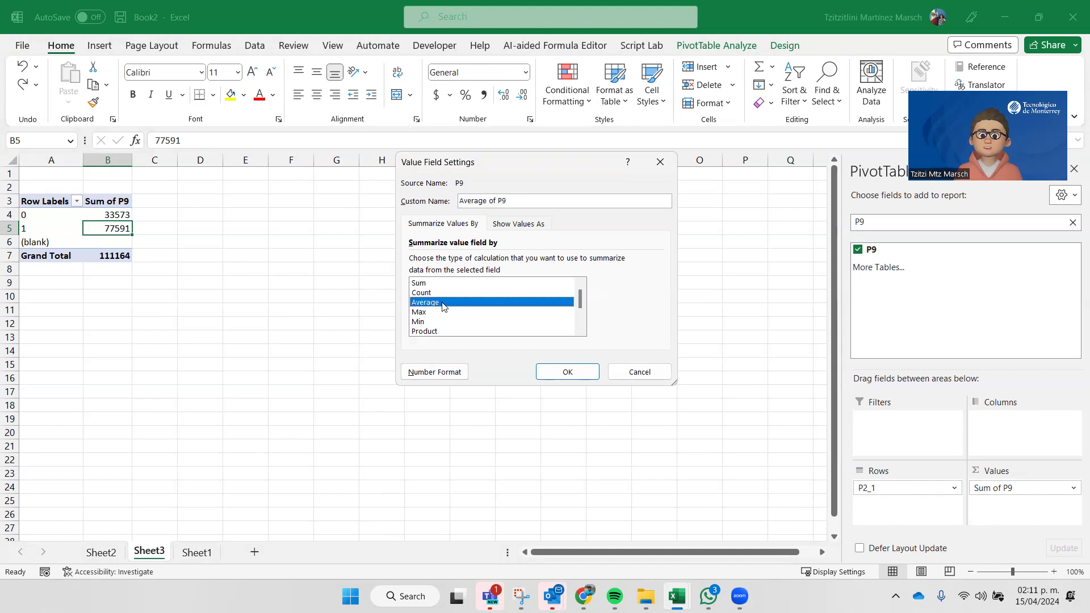
left_click(567, 371)
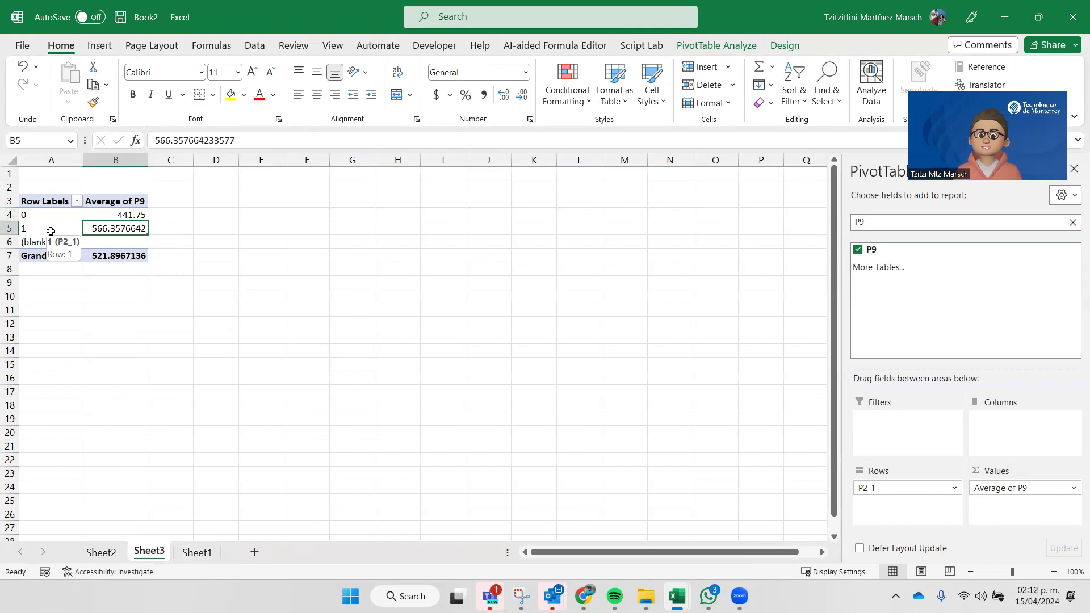
Move P2_1 from the PivotTable's rows to its report filter and filter it to the value 1
left_click(890, 489)
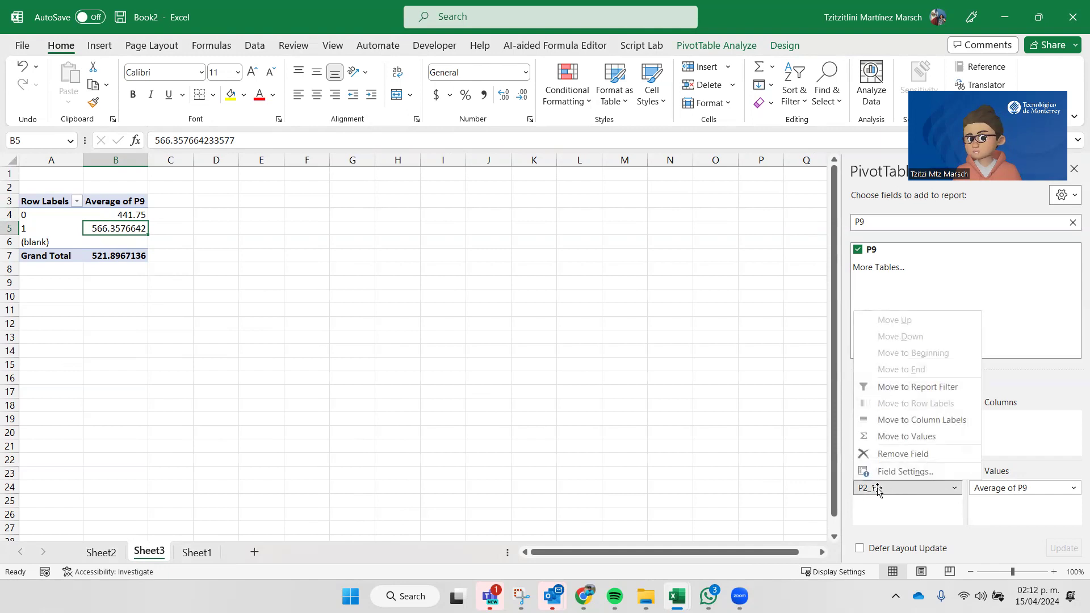
left_click_drag(877, 489, 890, 426)
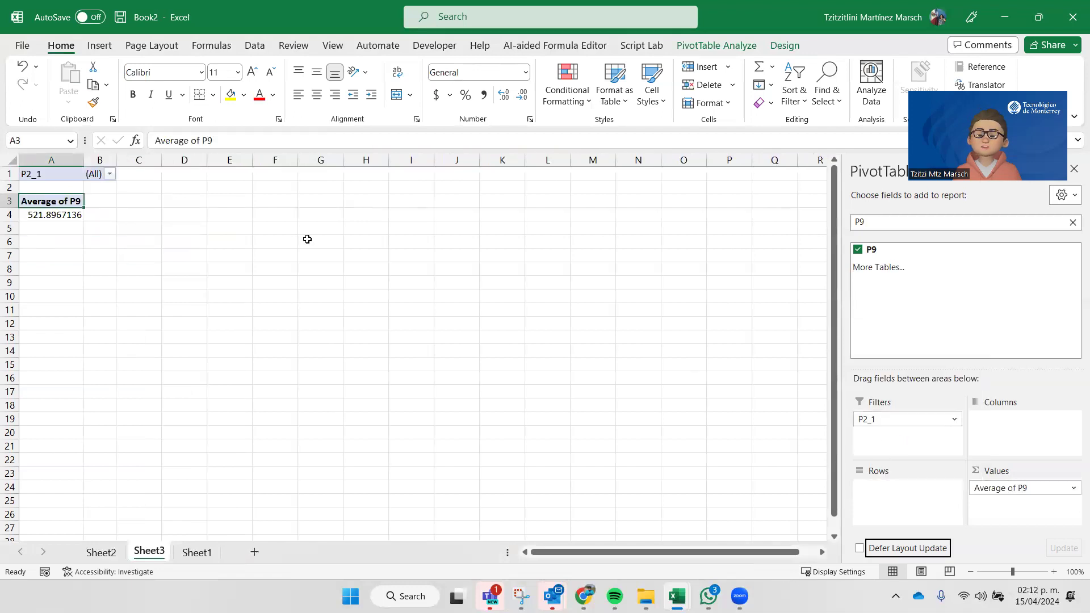
left_click(109, 174)
left_click(21, 235)
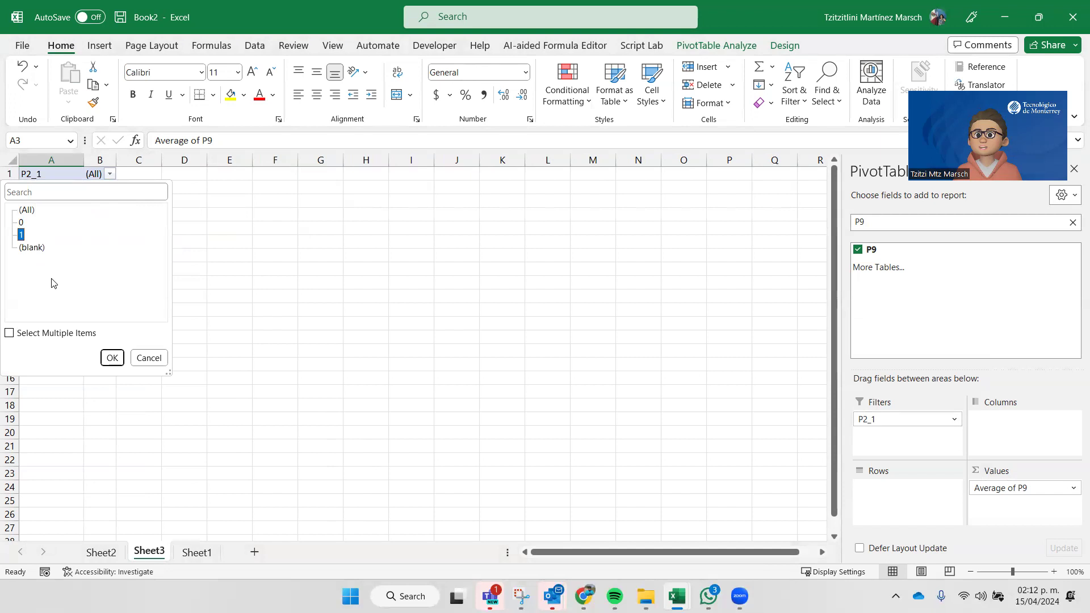
left_click(112, 358)
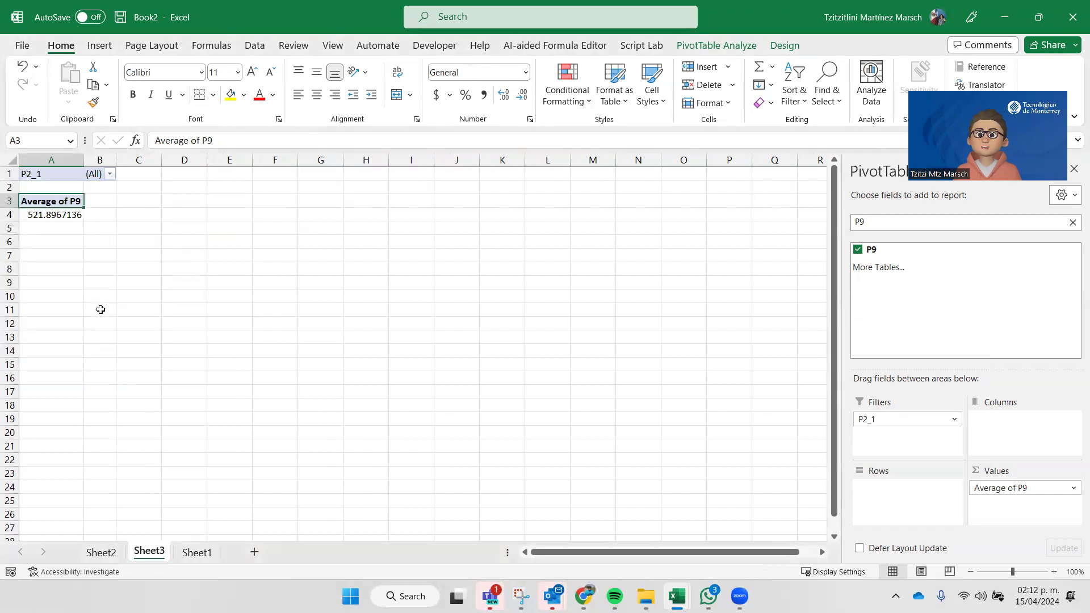
Apply the Accounting format to the P9 average in cell A4 and undo it
left_click(57, 217)
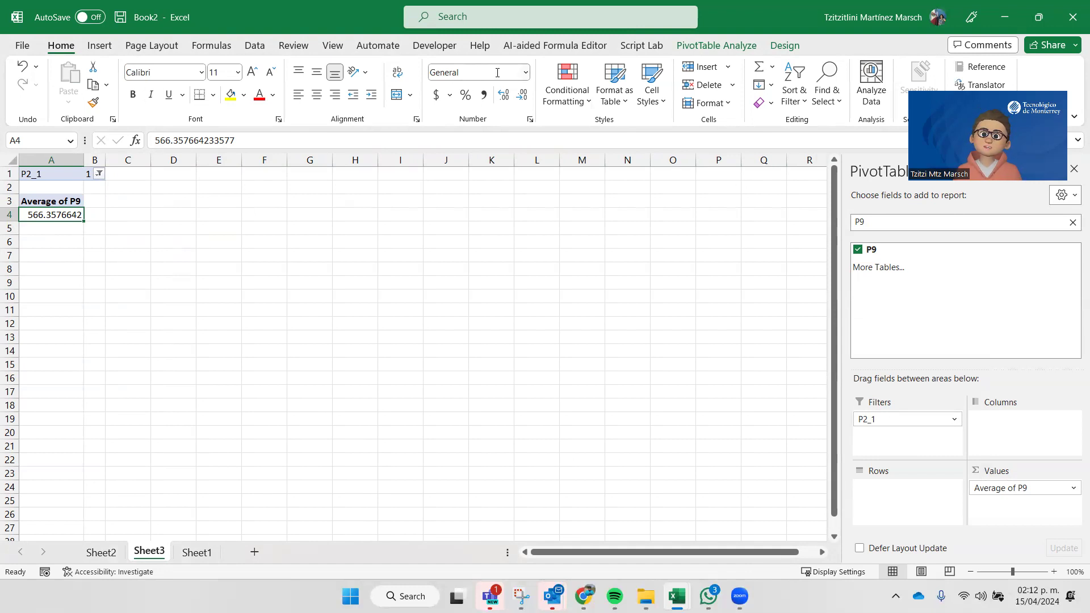
left_click(436, 94)
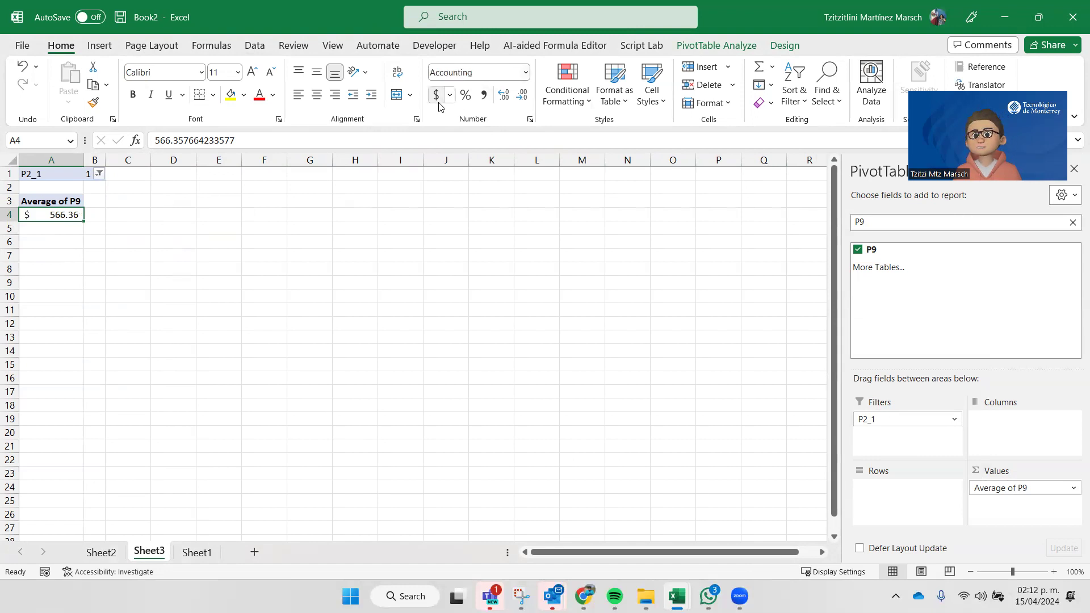
key("ctrl+z")
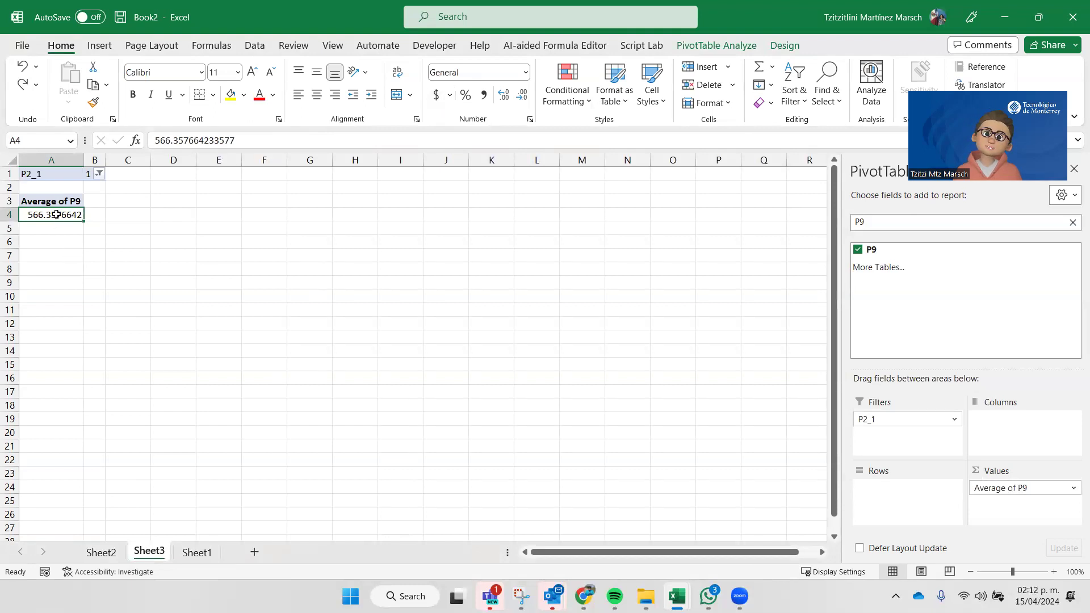
left_click(527, 75)
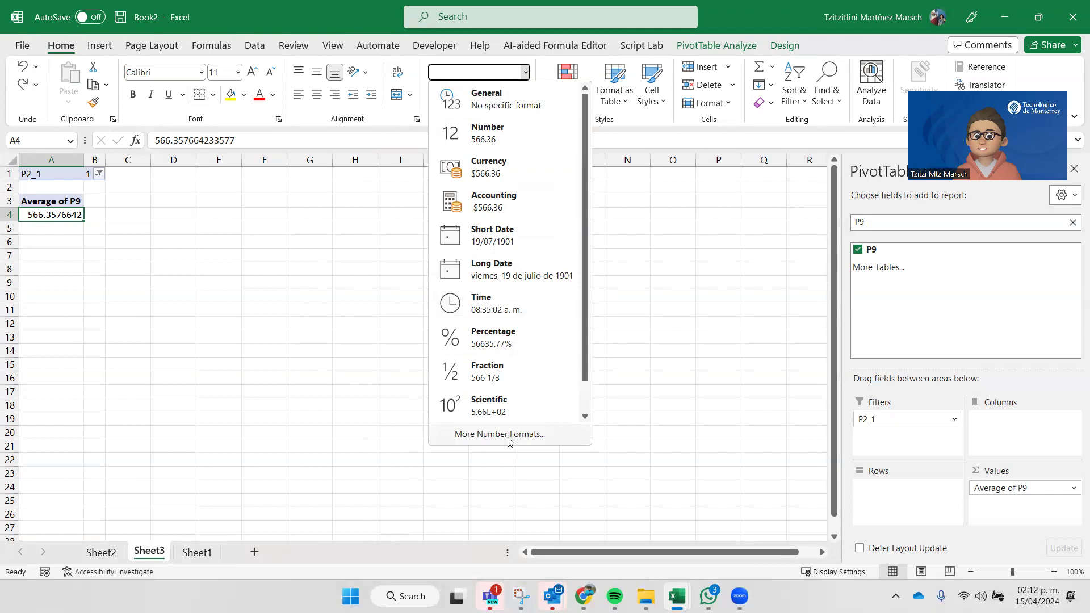
left_click(508, 440)
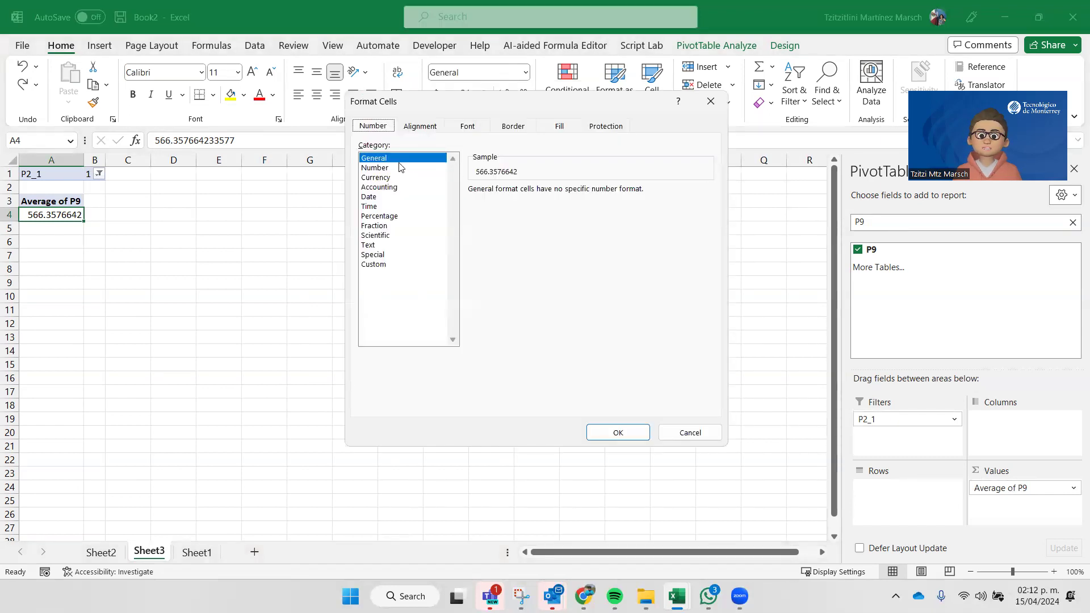
left_click(401, 168)
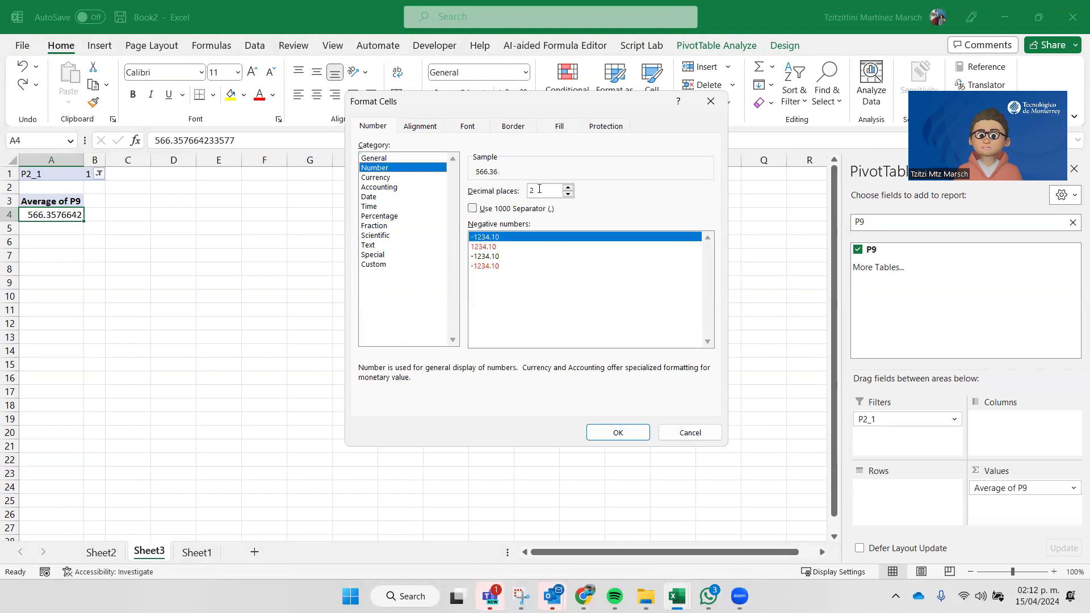
left_click(567, 186)
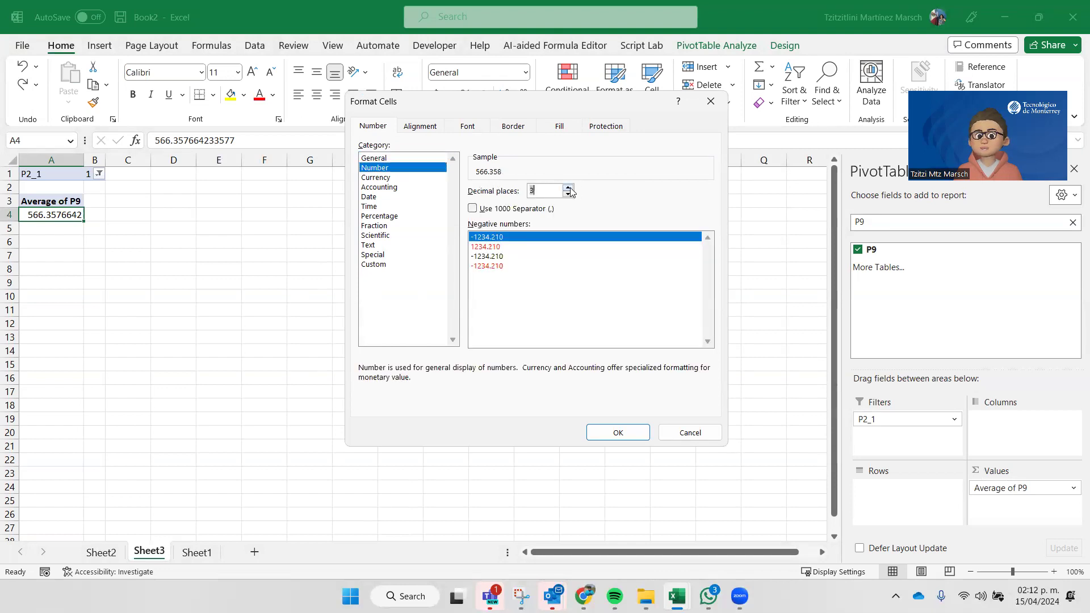
left_click(710, 101)
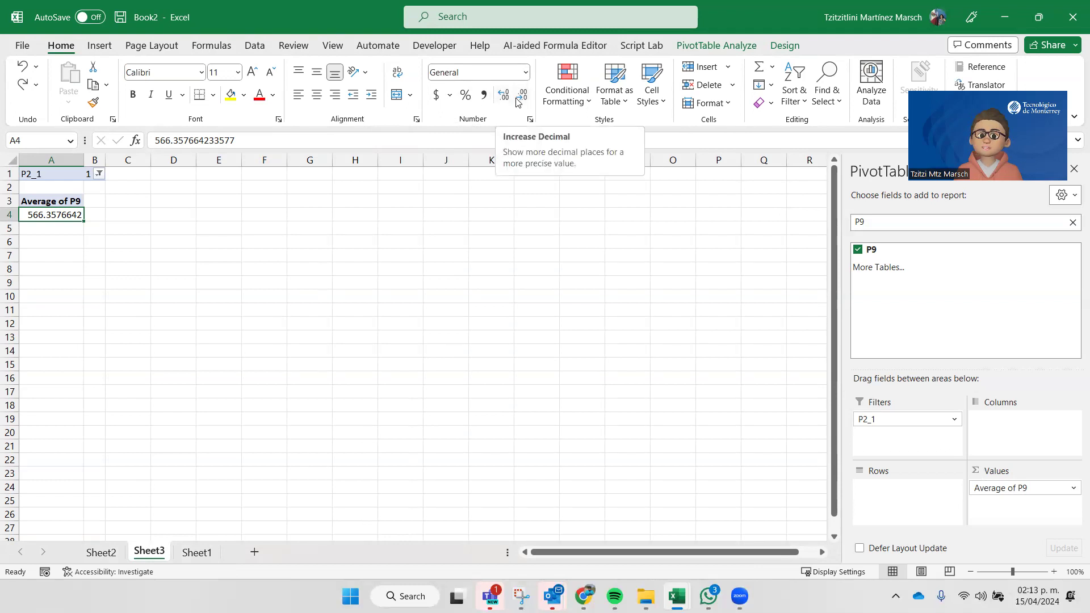
Reduce the P9 average in cell A4 to two decimal places and apply the Accounting format with the $ symbol
left_click(522, 97)
left_click(521, 98)
left_click(522, 97)
left_click(522, 98)
left_click(522, 98)
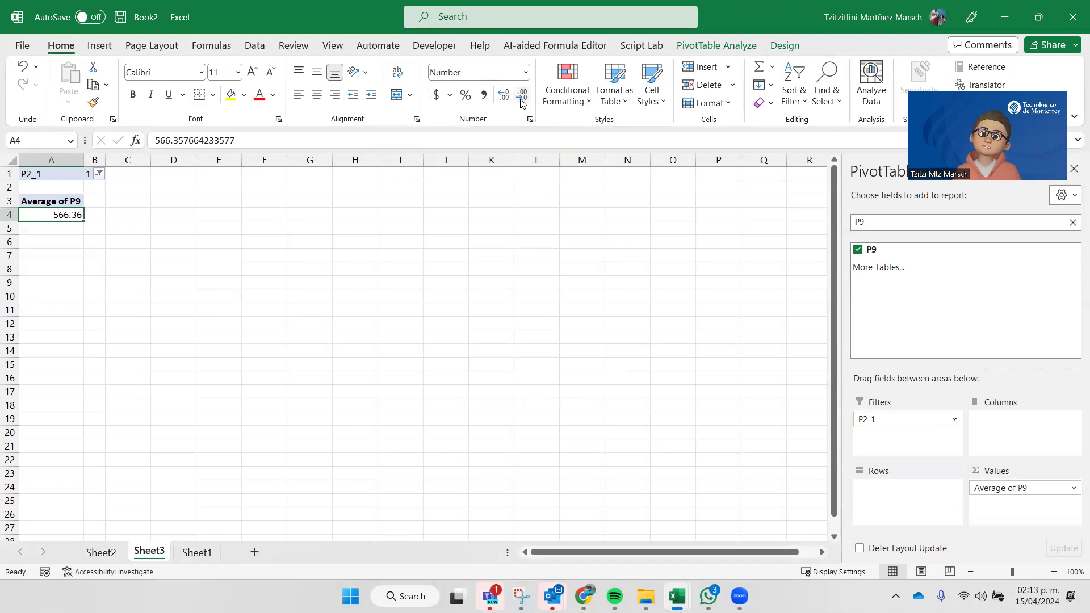
left_click(436, 95)
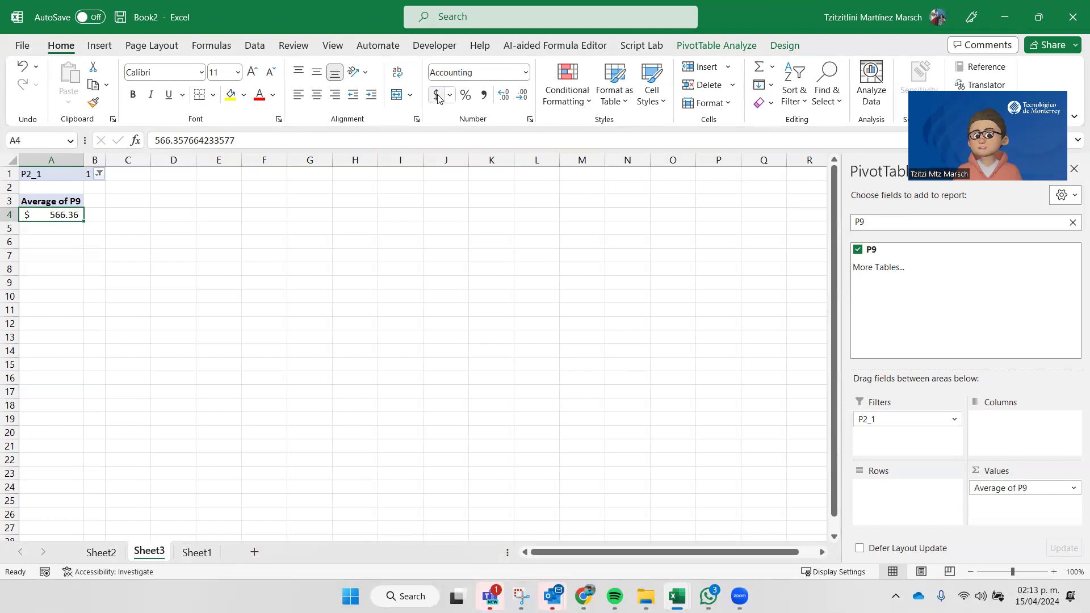
left_click(116, 253)
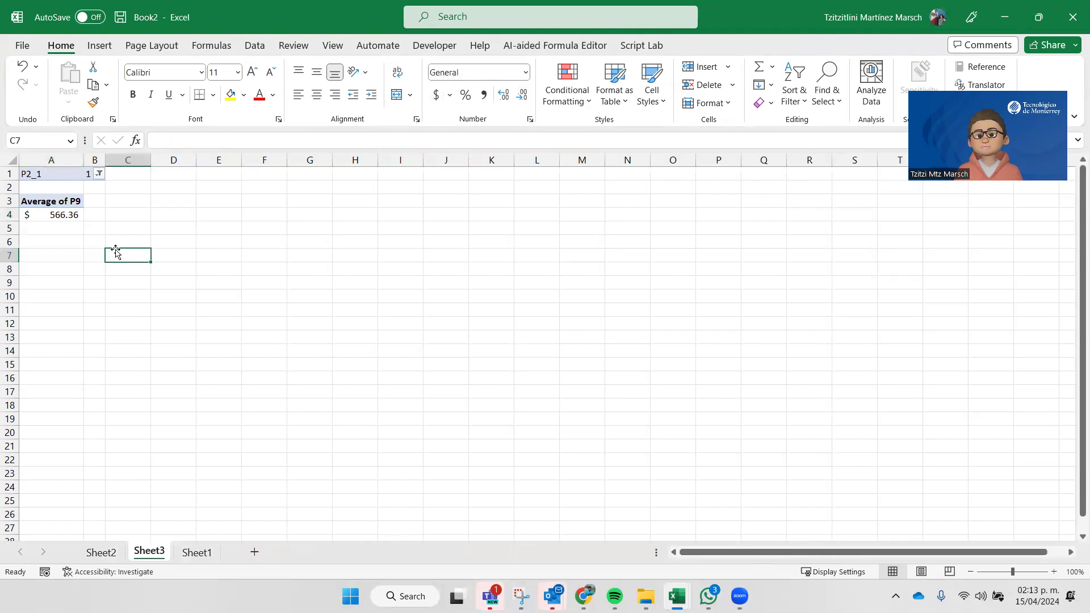
Add P9 to the PivotTable values a second time and summarize that new field by StdDev
left_click(70, 215)
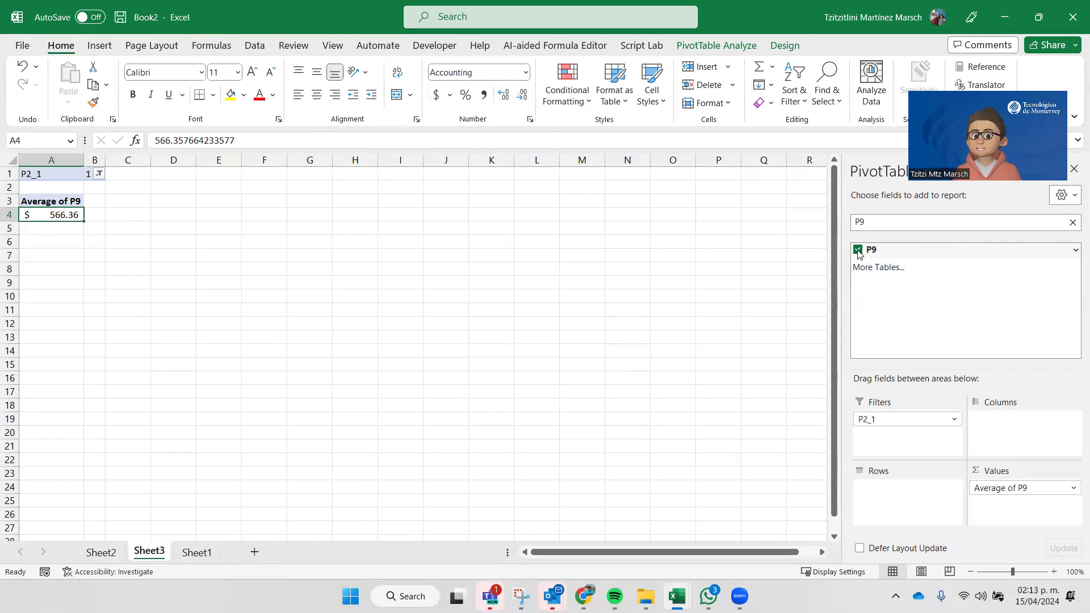
left_click_drag(877, 250, 1006, 511)
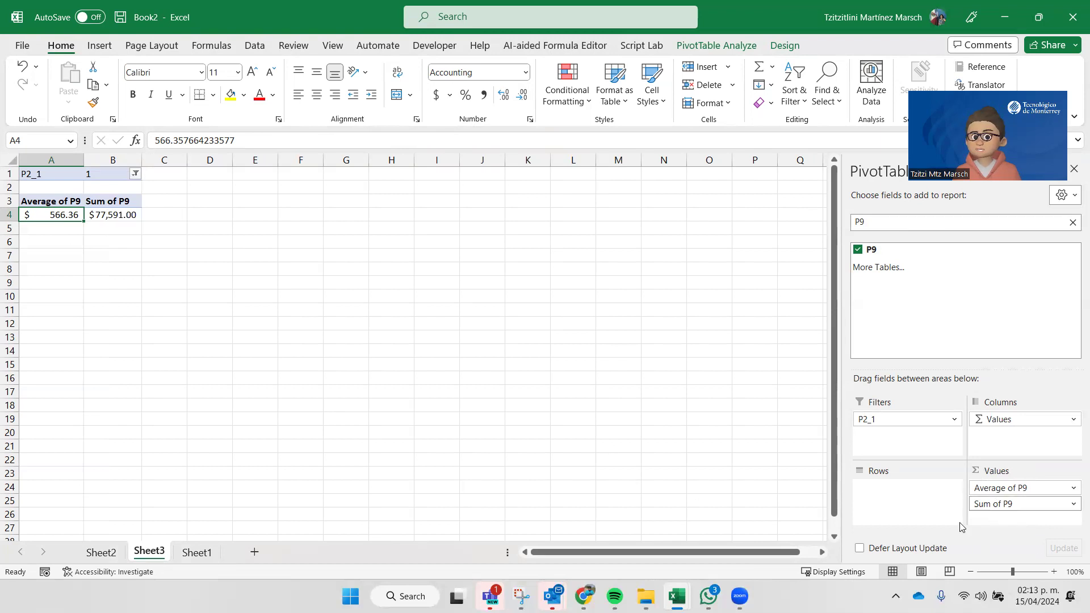
left_click(1073, 504)
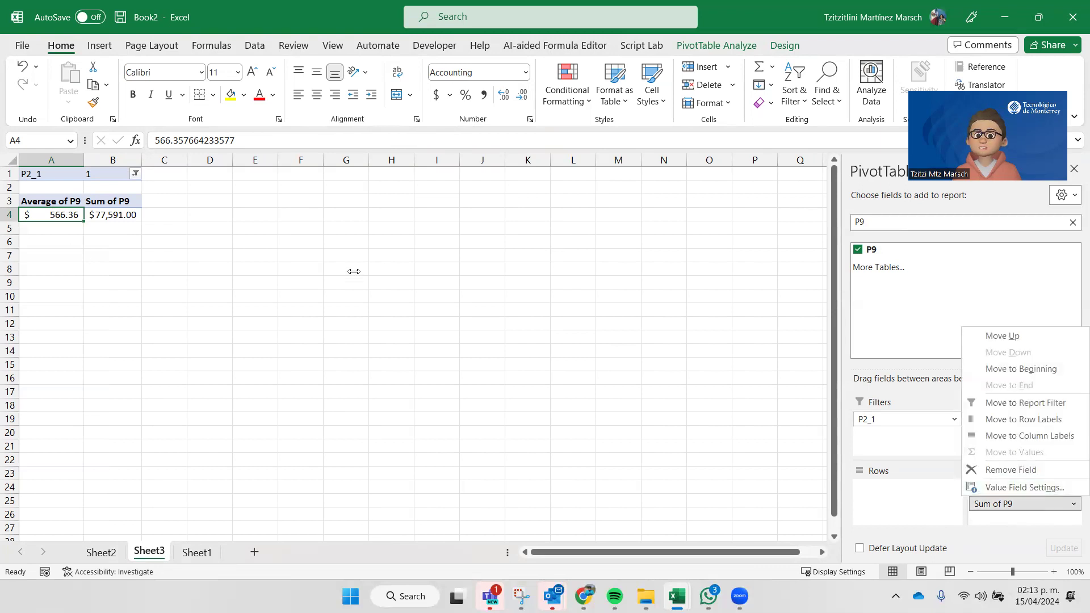
right_click(100, 217)
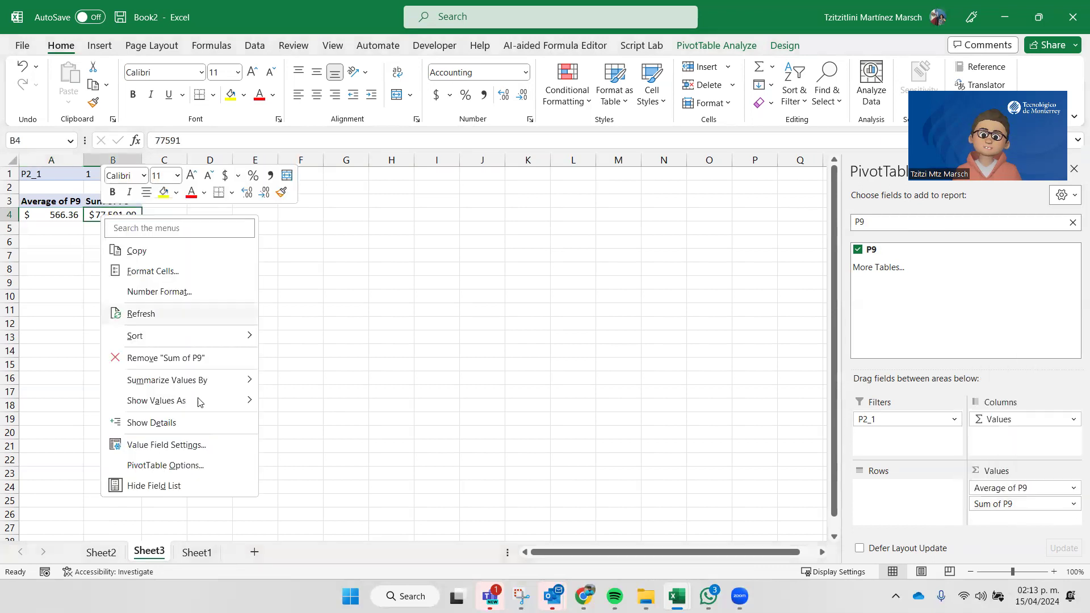
mouse_move(208, 380)
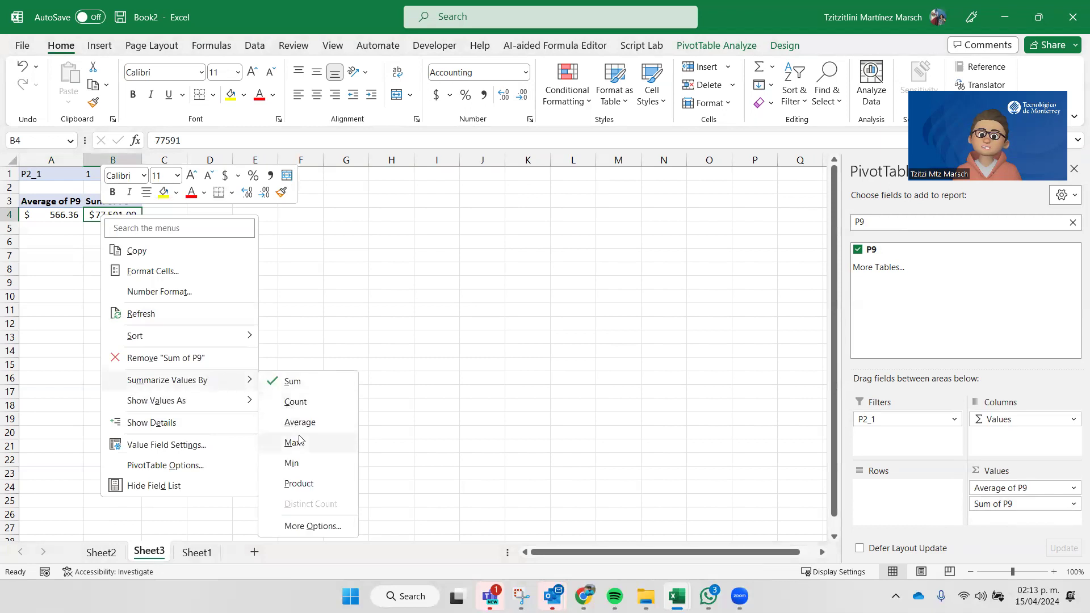
left_click(315, 525)
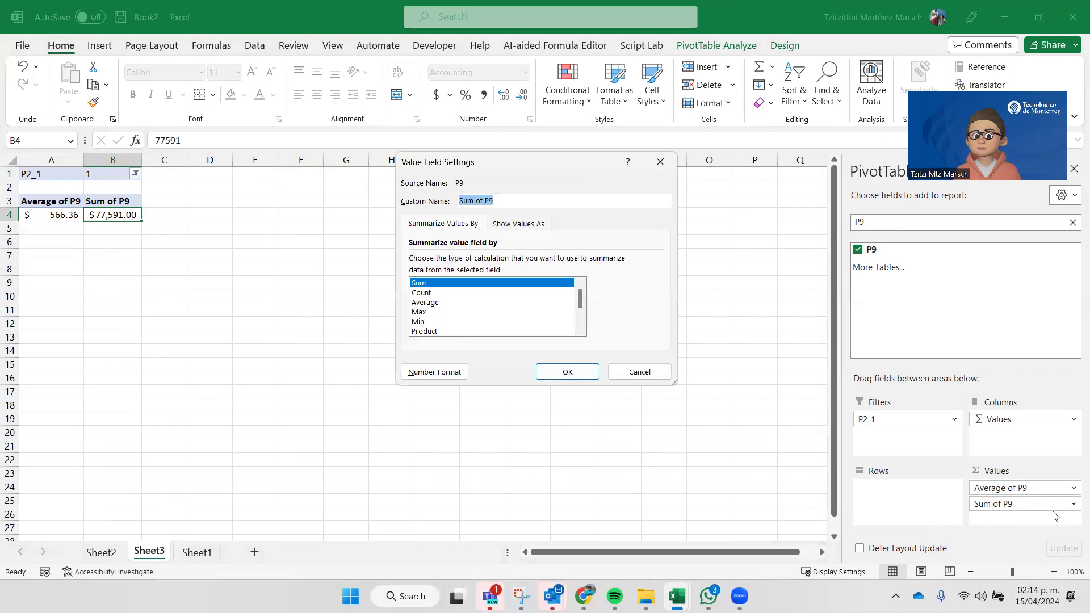
scroll(445, 306, "down", 1)
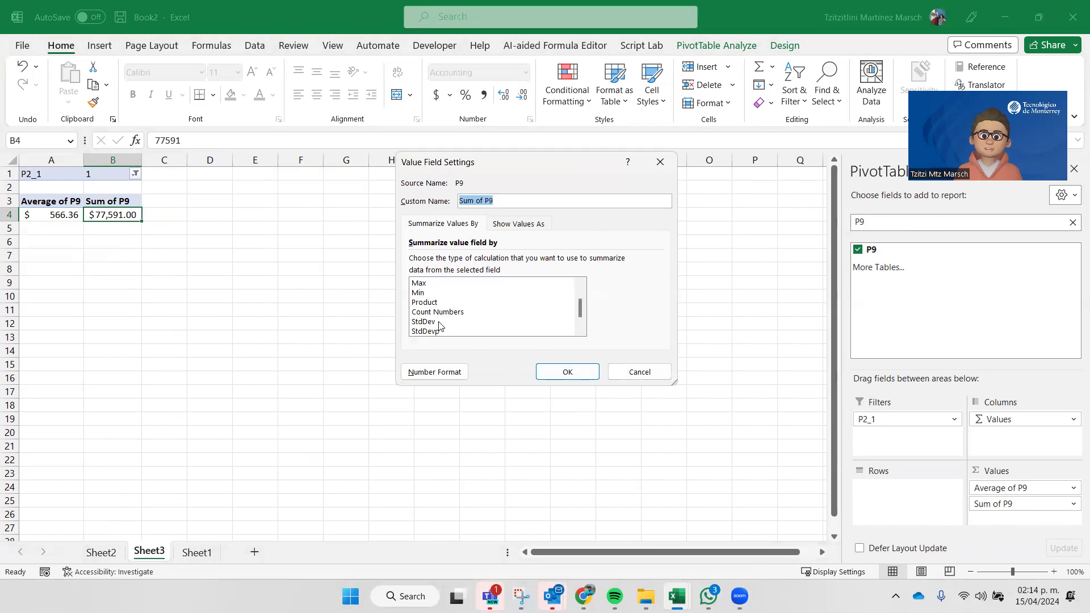
left_click(443, 321)
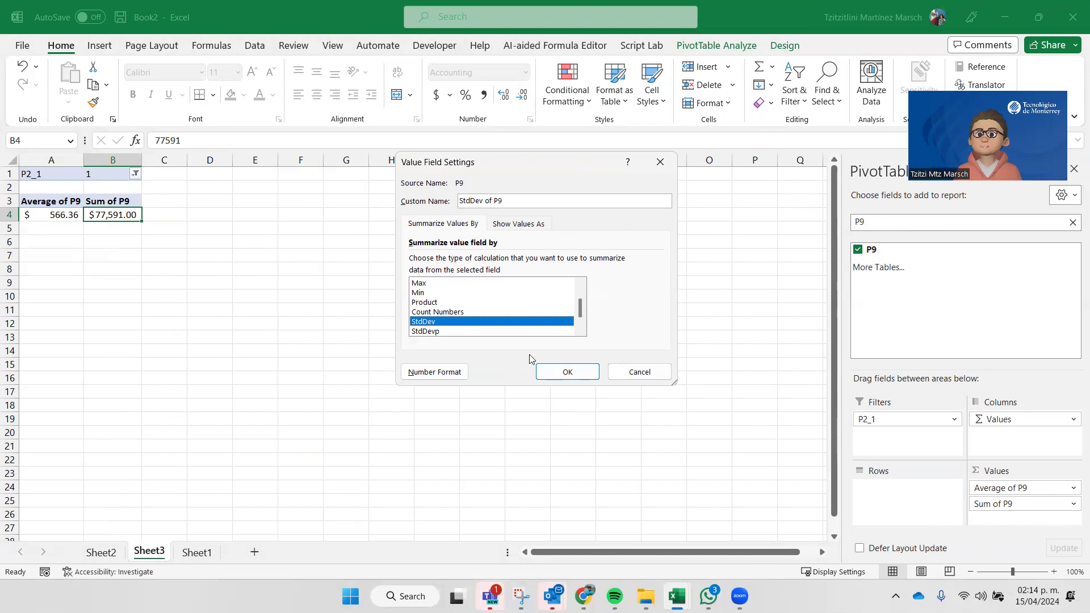
left_click(563, 371)
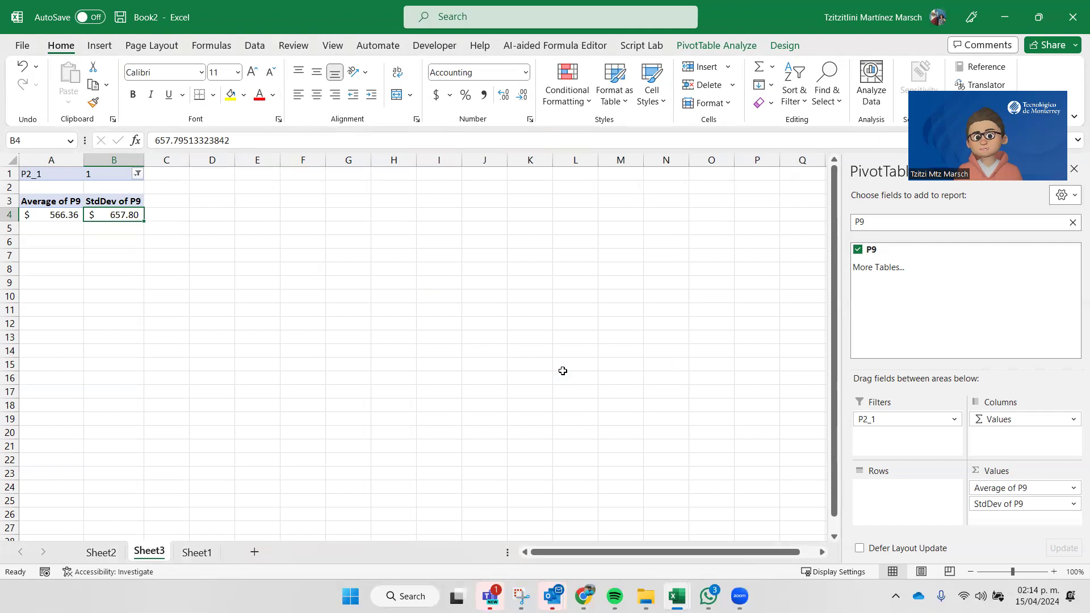
left_click(402, 244)
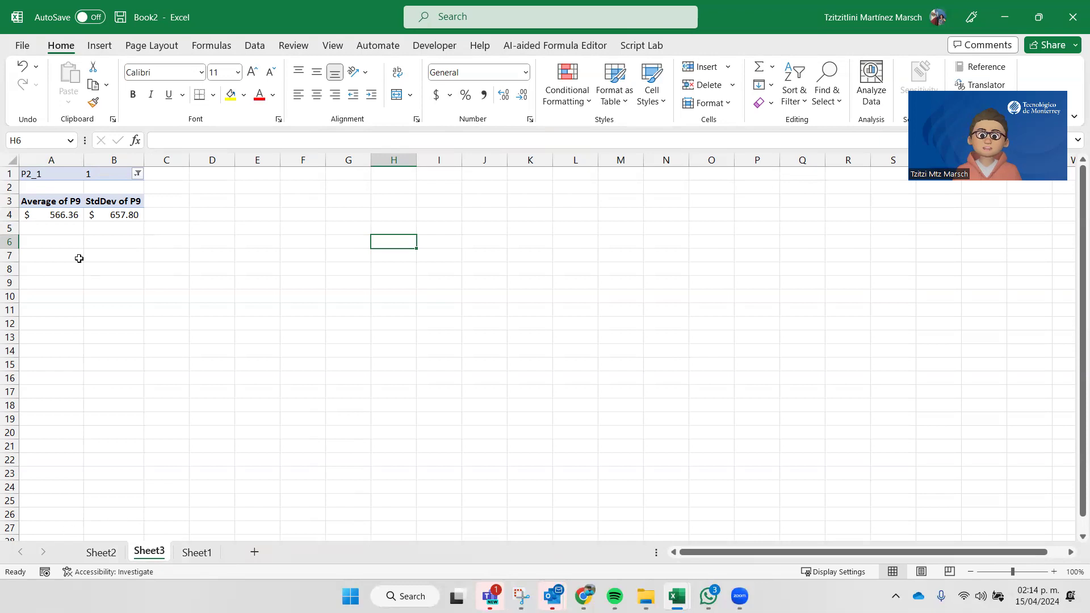
Summarize the PivotTable's Average of P9 value field by Count from cell A4
left_click(40, 215)
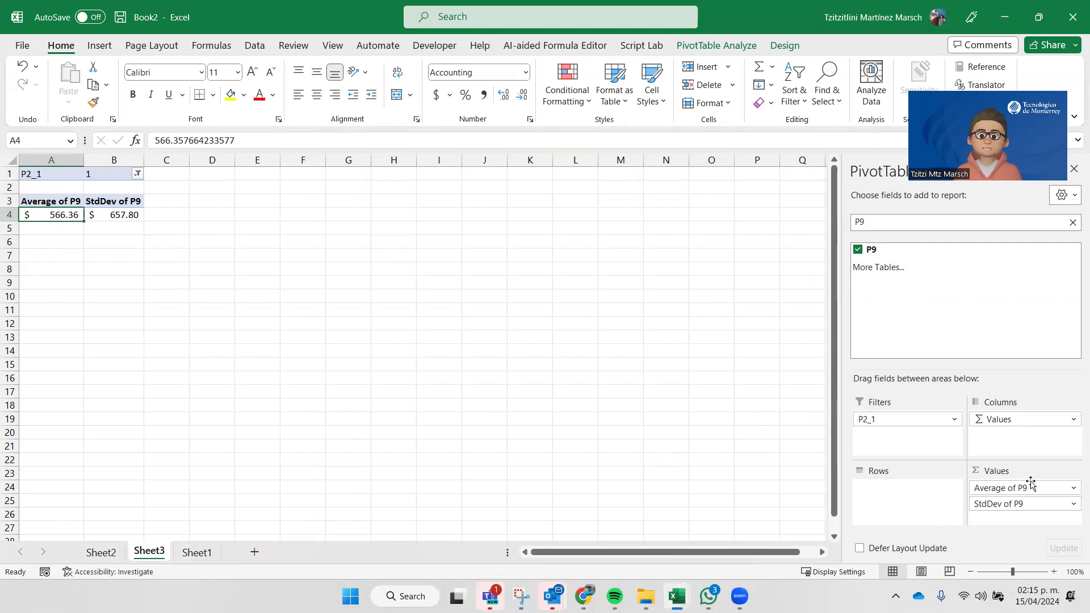
right_click(44, 216)
mouse_move(153, 384)
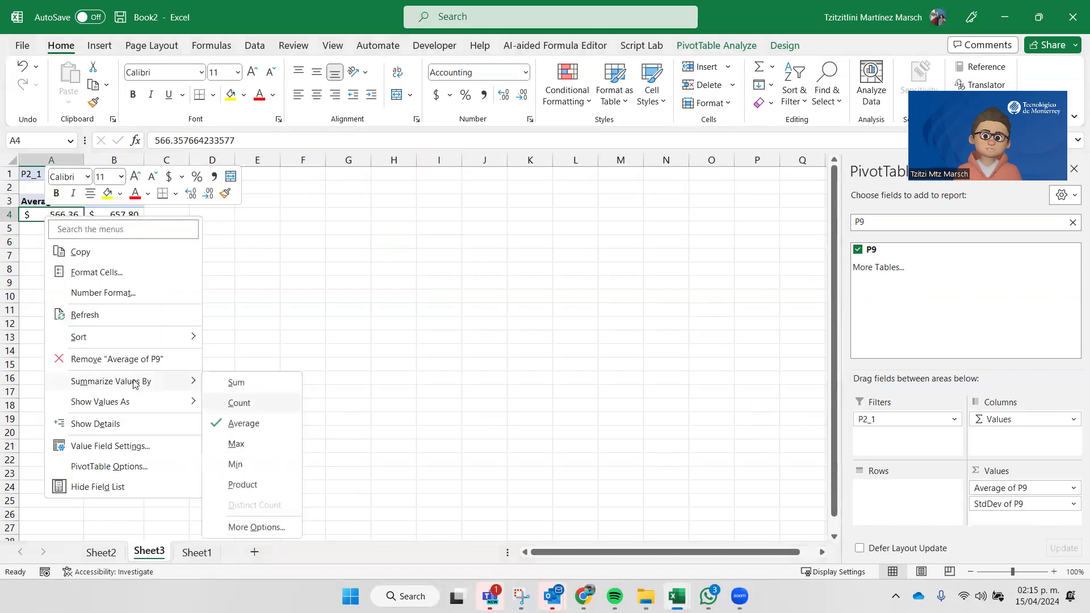
left_click(239, 403)
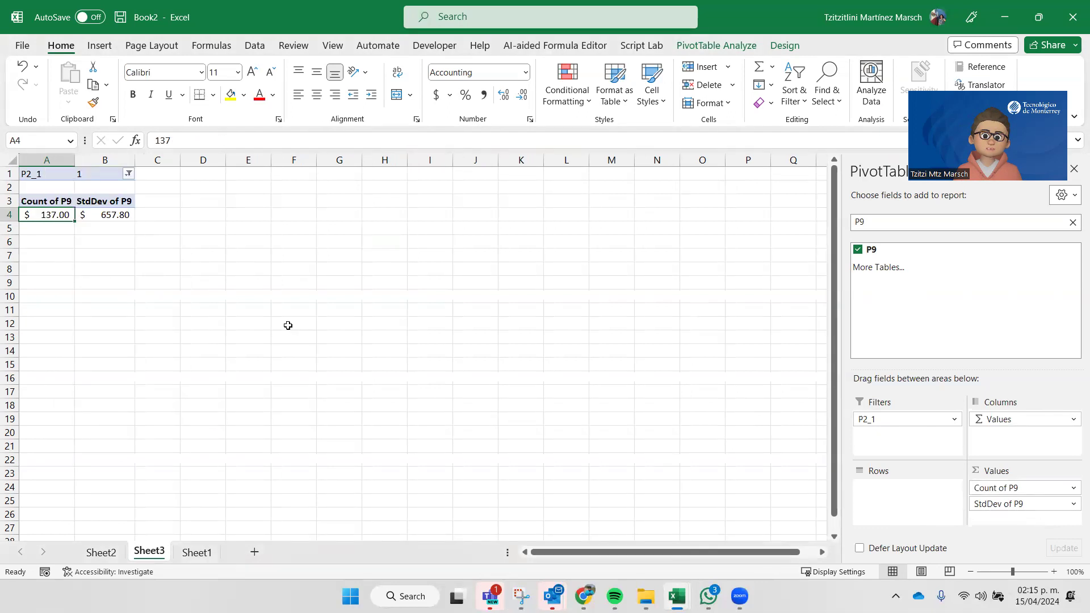
left_click(288, 325)
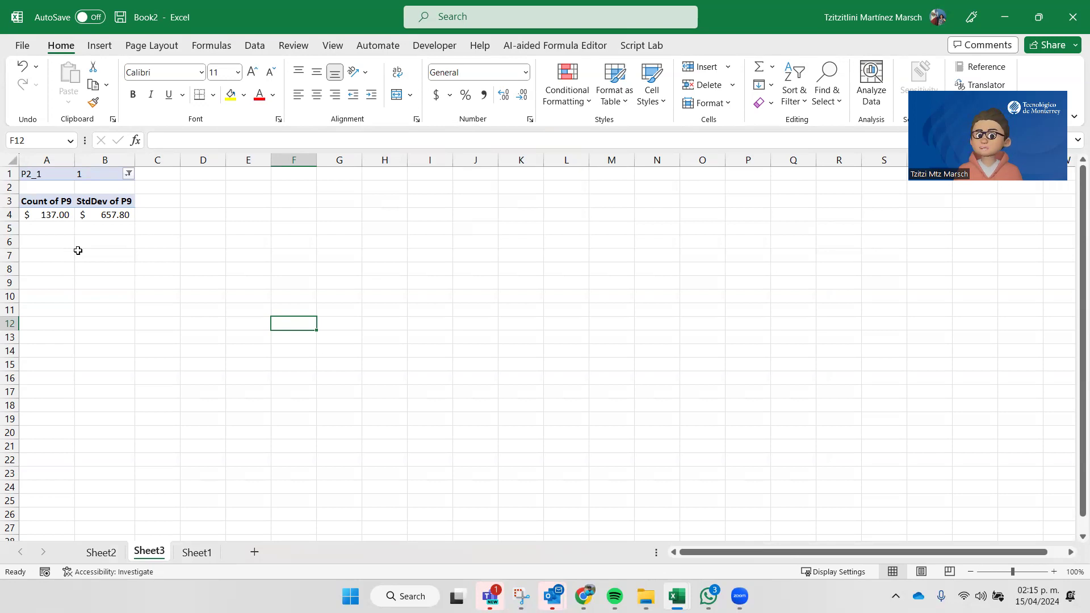
Change the value field settings of Count of P9 so the field is summarized by Max
left_click(60, 215)
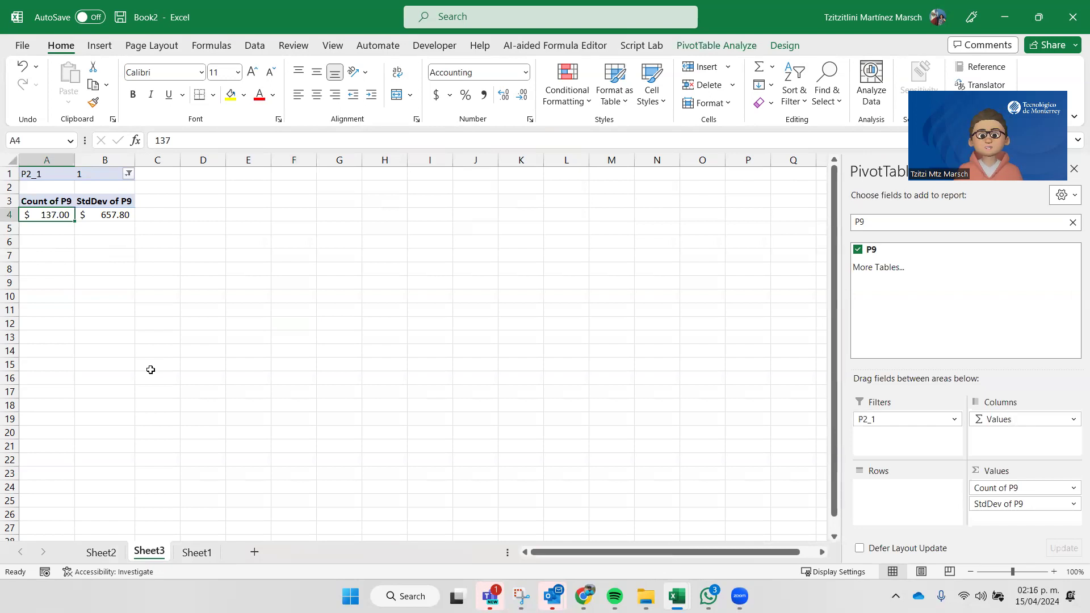
left_click(1074, 491)
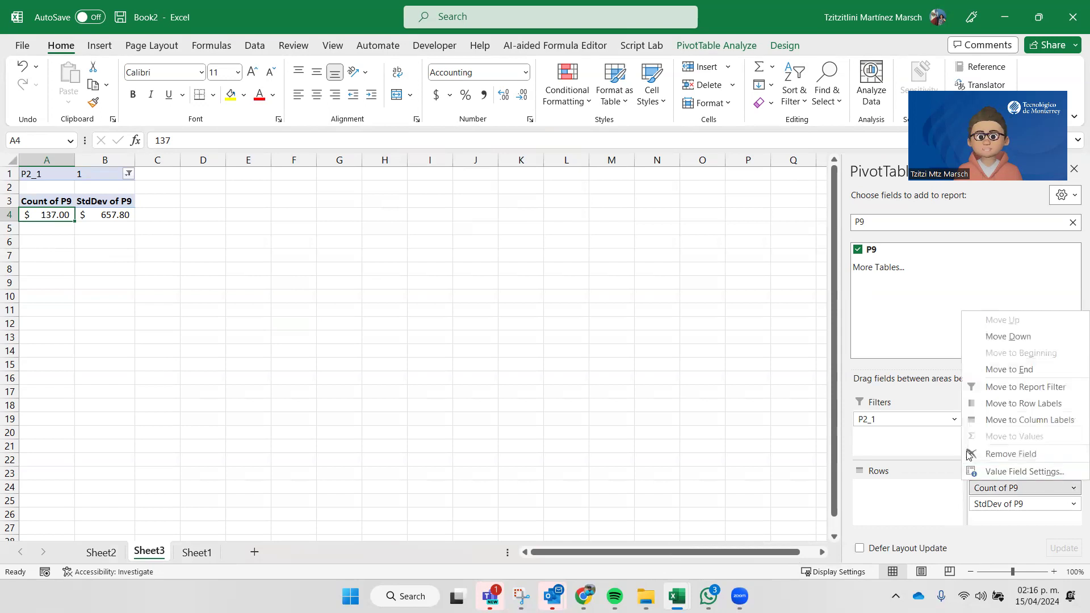
left_click(971, 471)
left_click(434, 312)
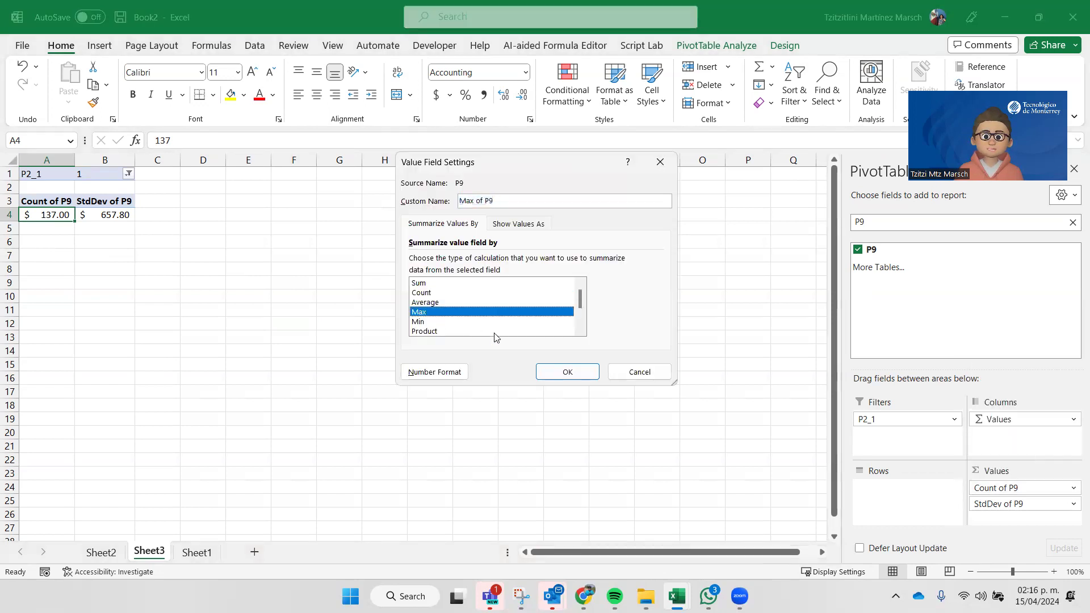
left_click(552, 370)
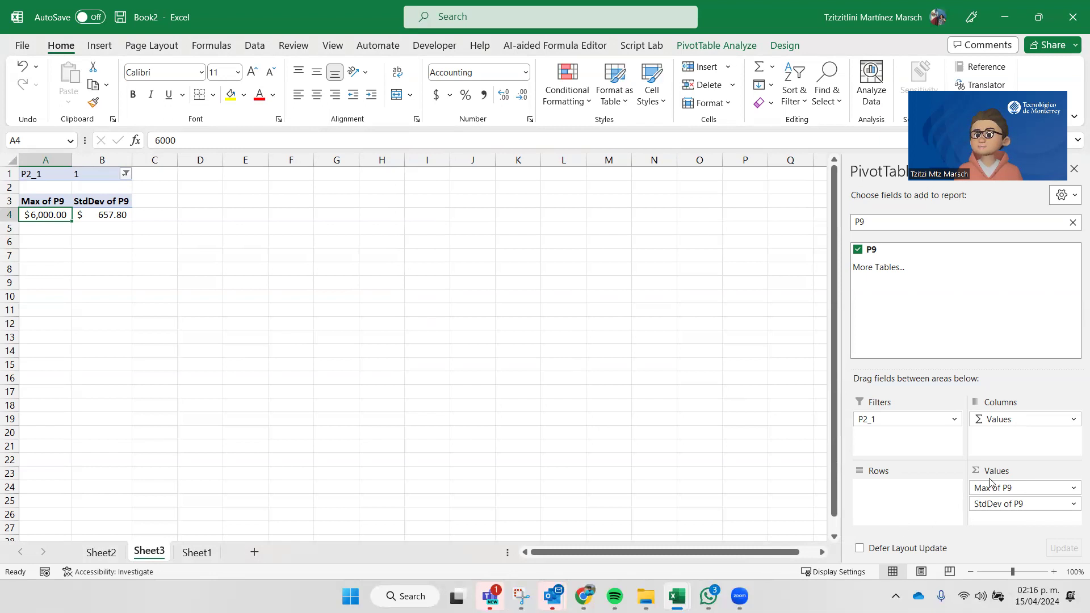
Change the value field settings of Max of P9 so the field is summarized by Count
left_click(1072, 491)
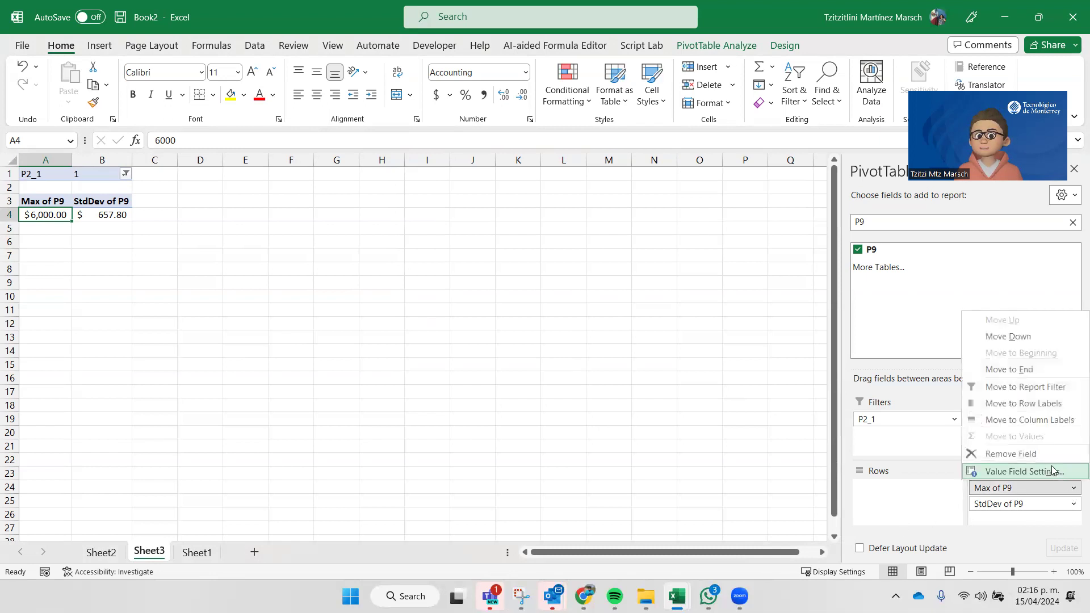
left_click(1039, 471)
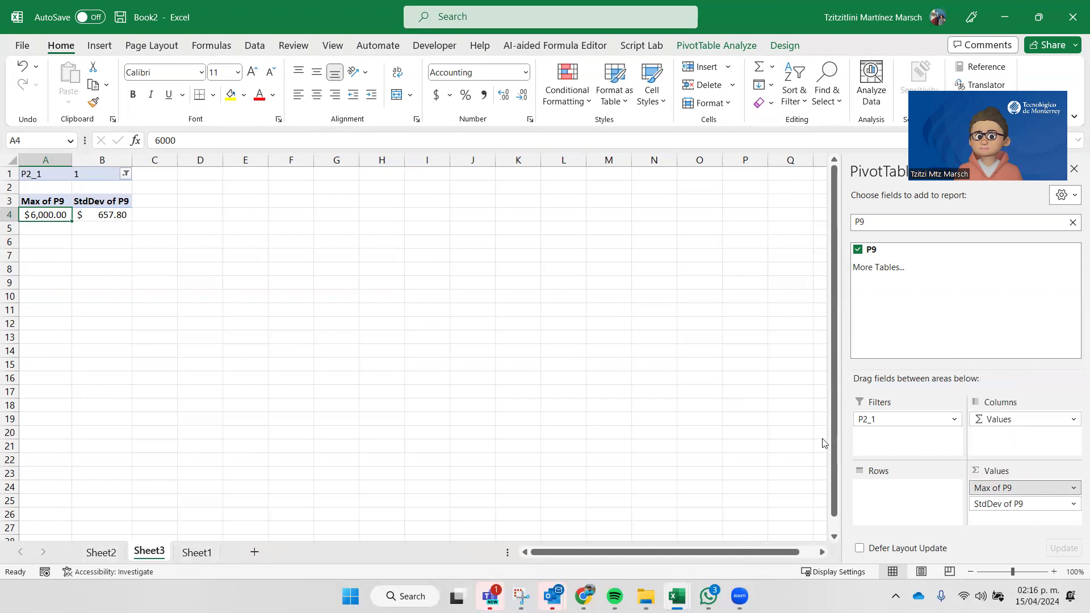
left_click(433, 293)
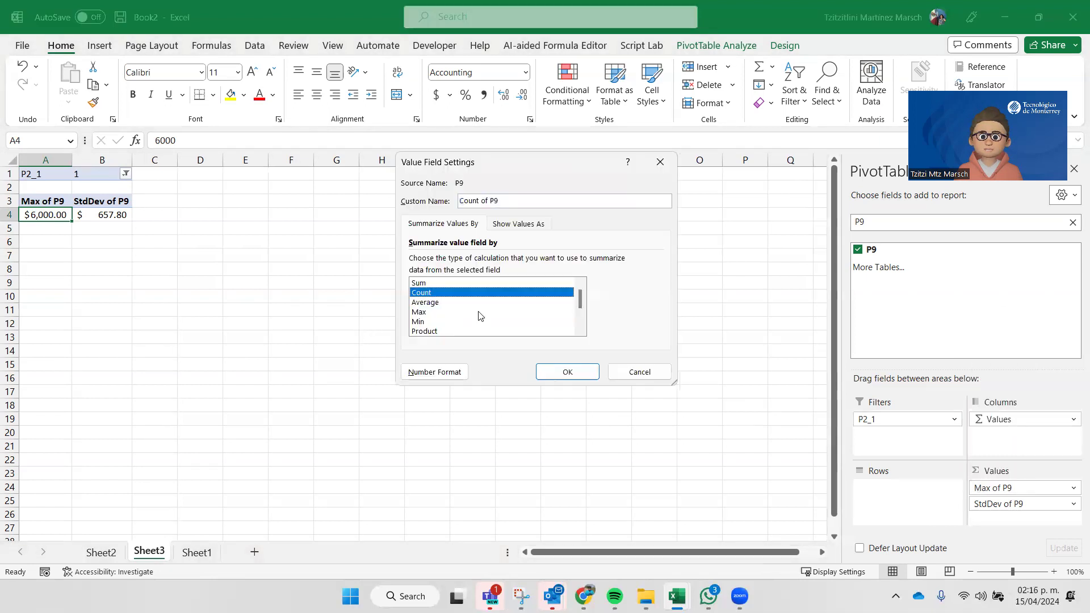
left_click(579, 374)
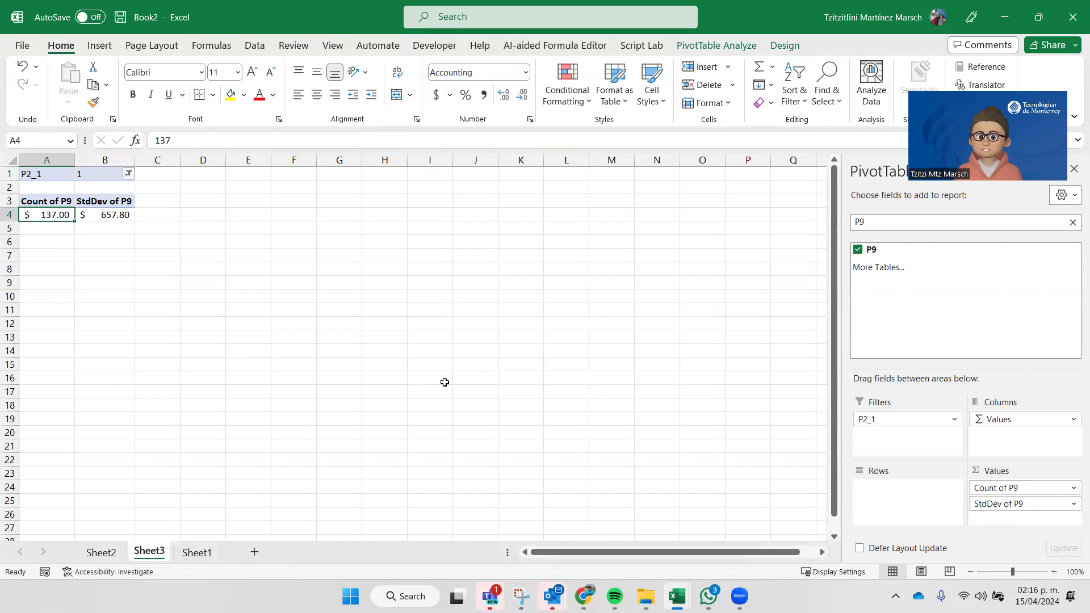
Apply the General number format to the P9 count in cell A4
left_click(524, 74)
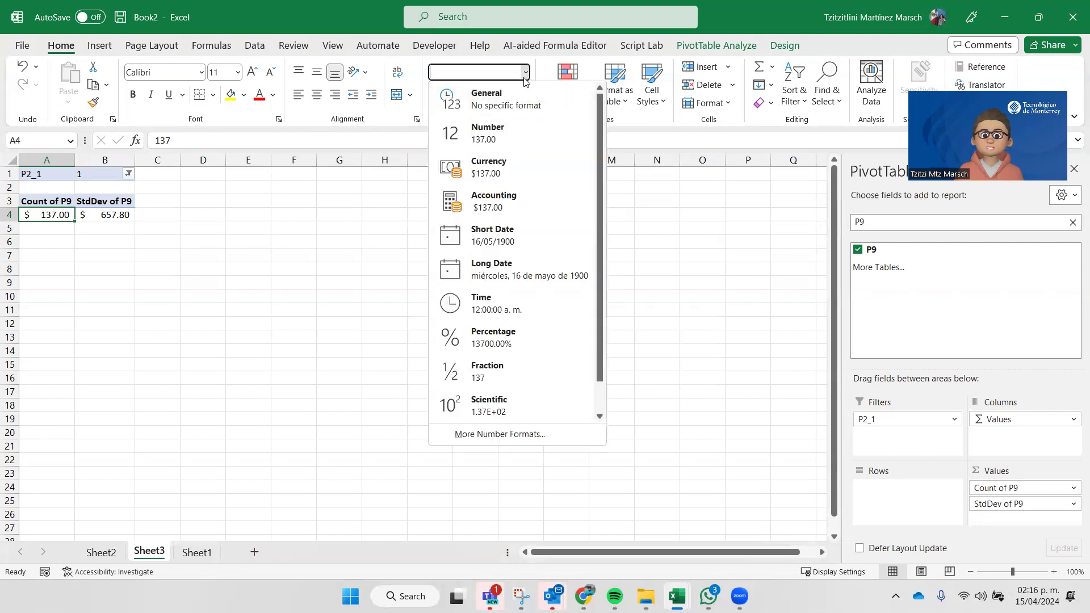
left_click(518, 101)
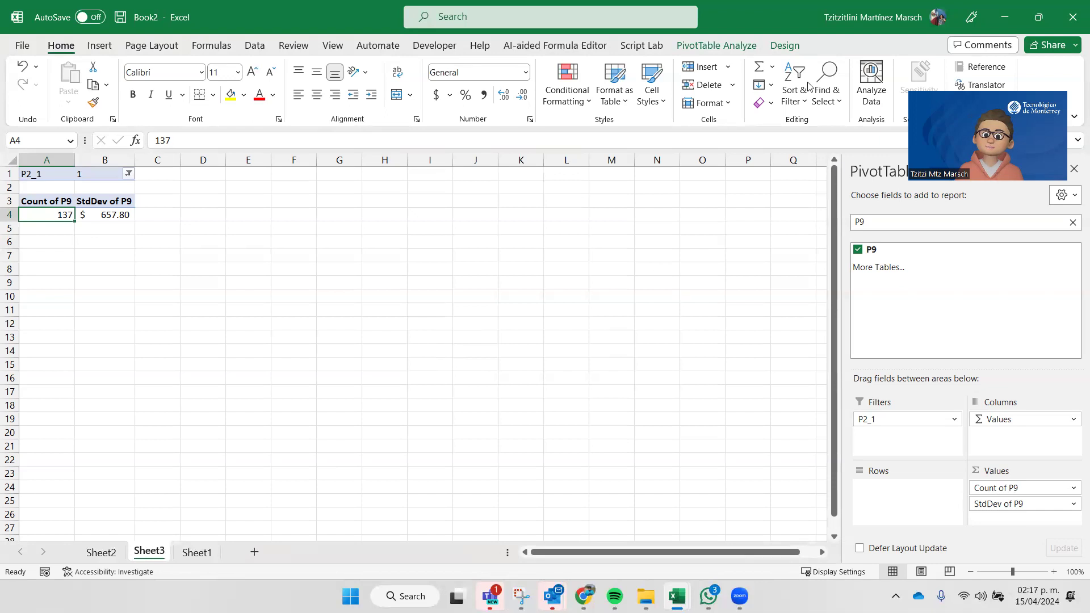
left_click(895, 38)
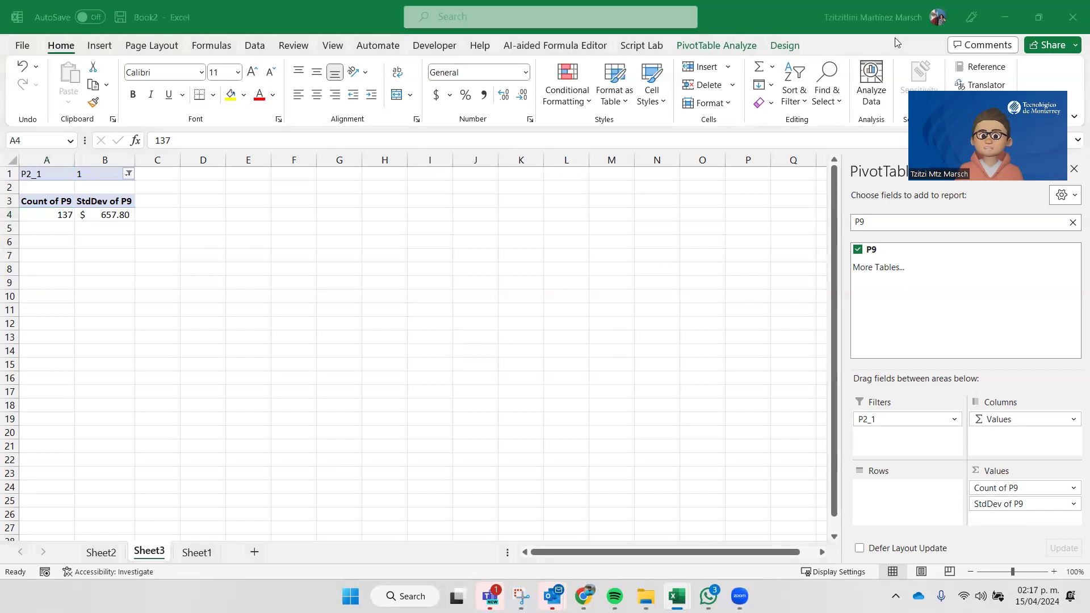